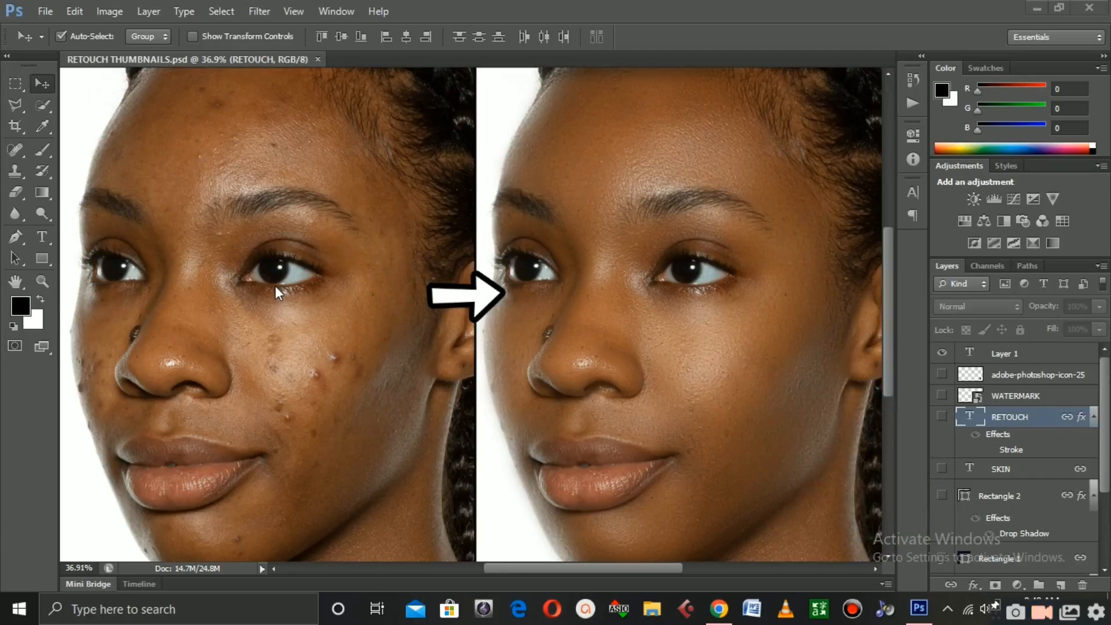
Open the RackMultipart portrait photo from the BEFORE folder
click(37, 12)
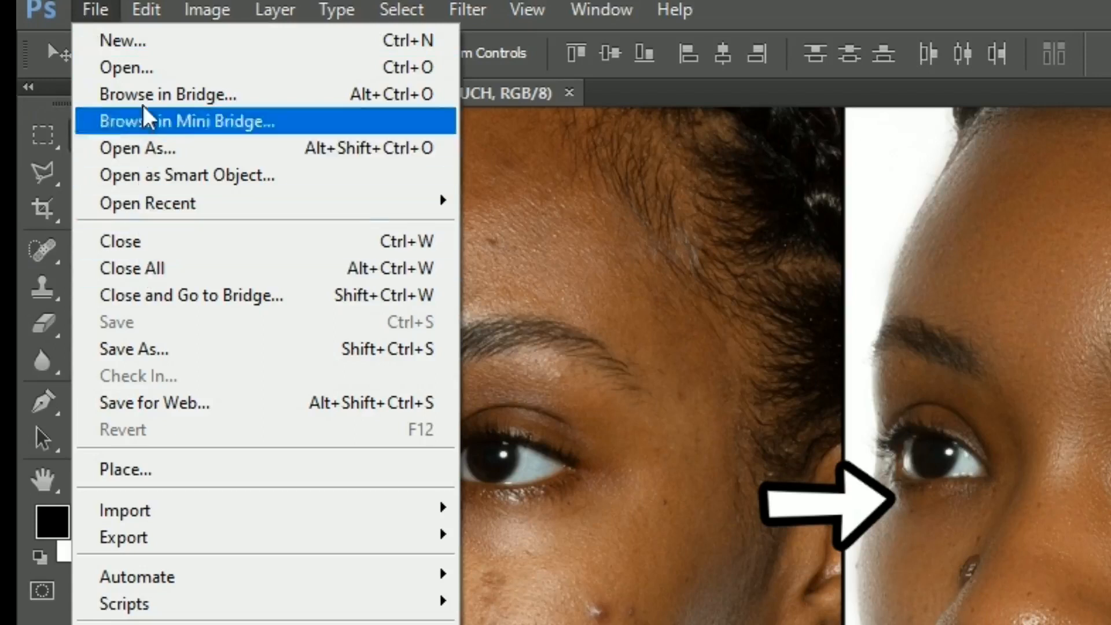
click(153, 71)
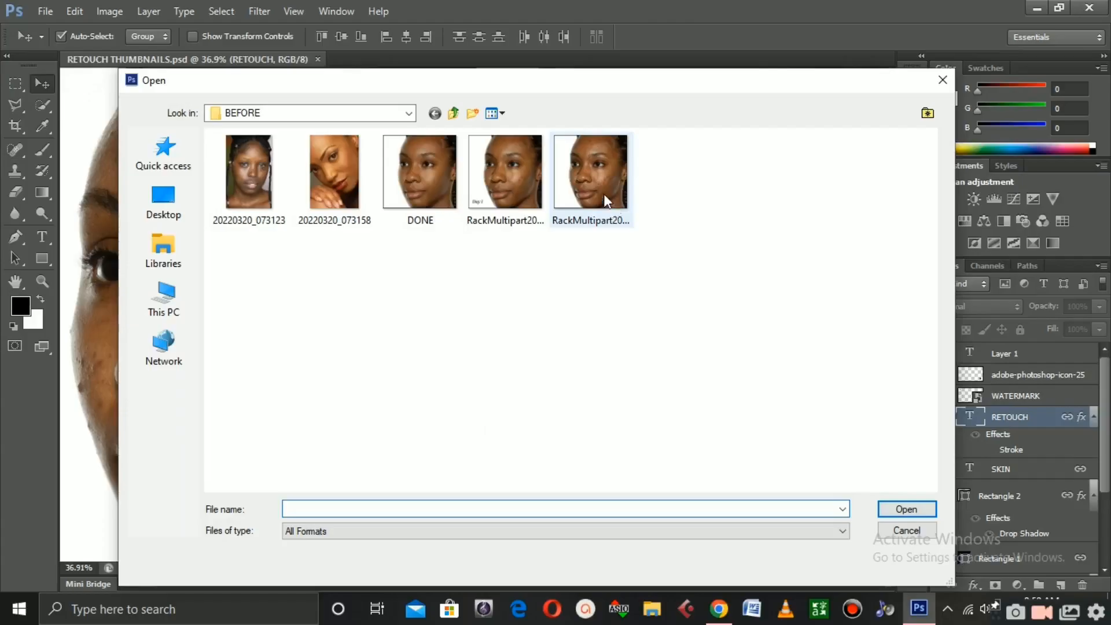
double_click(602, 188)
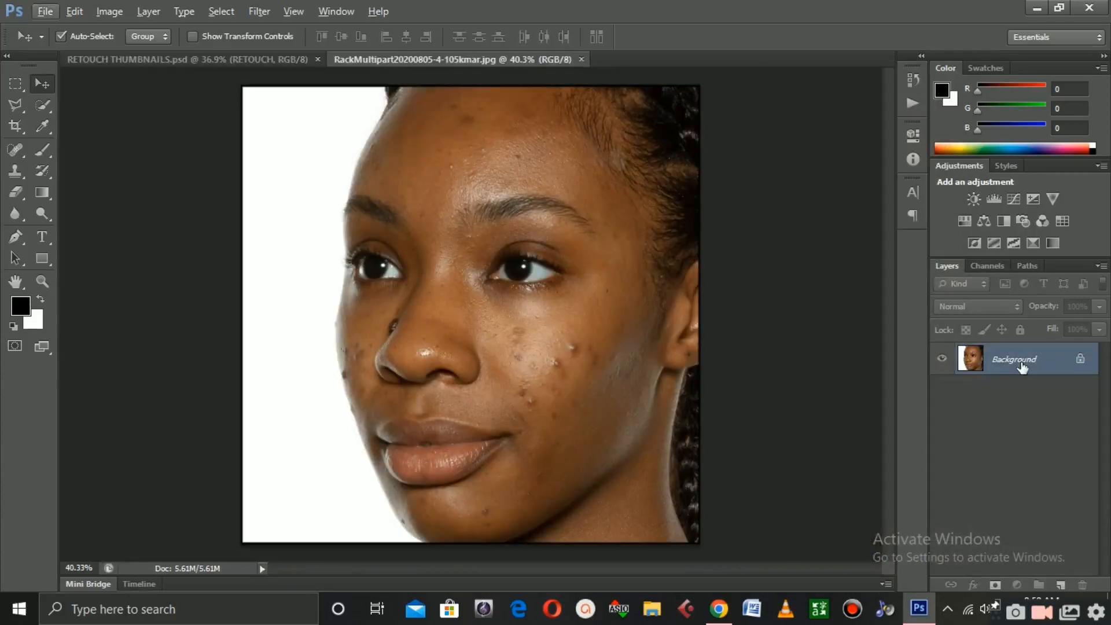
Duplicate the Background layer twice
drag(1022, 365, 1053, 447)
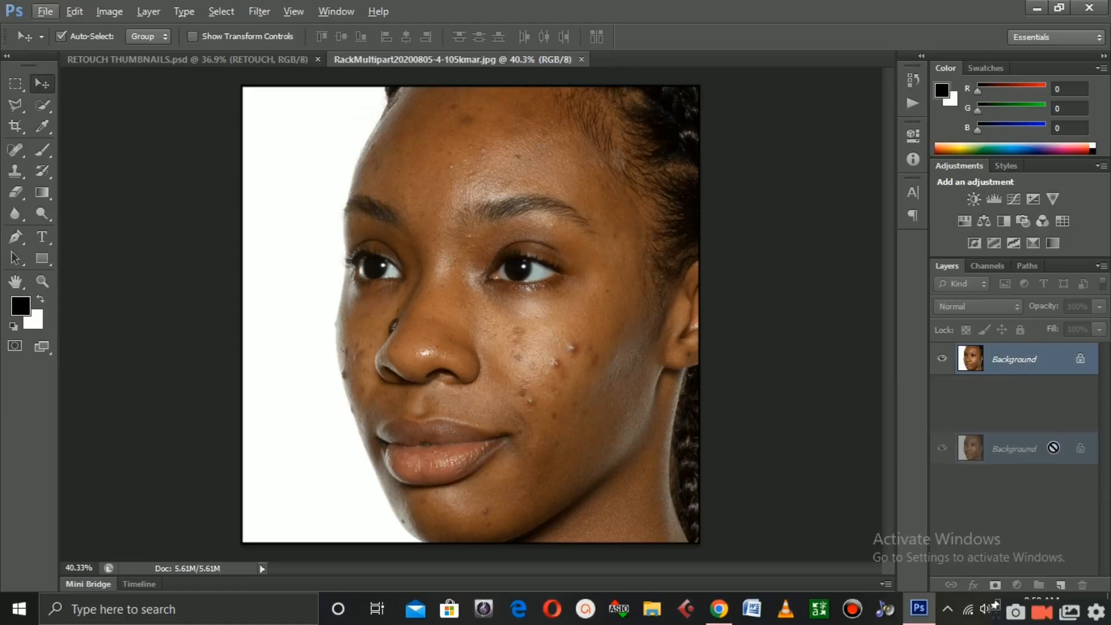
drag(1053, 447, 1061, 585)
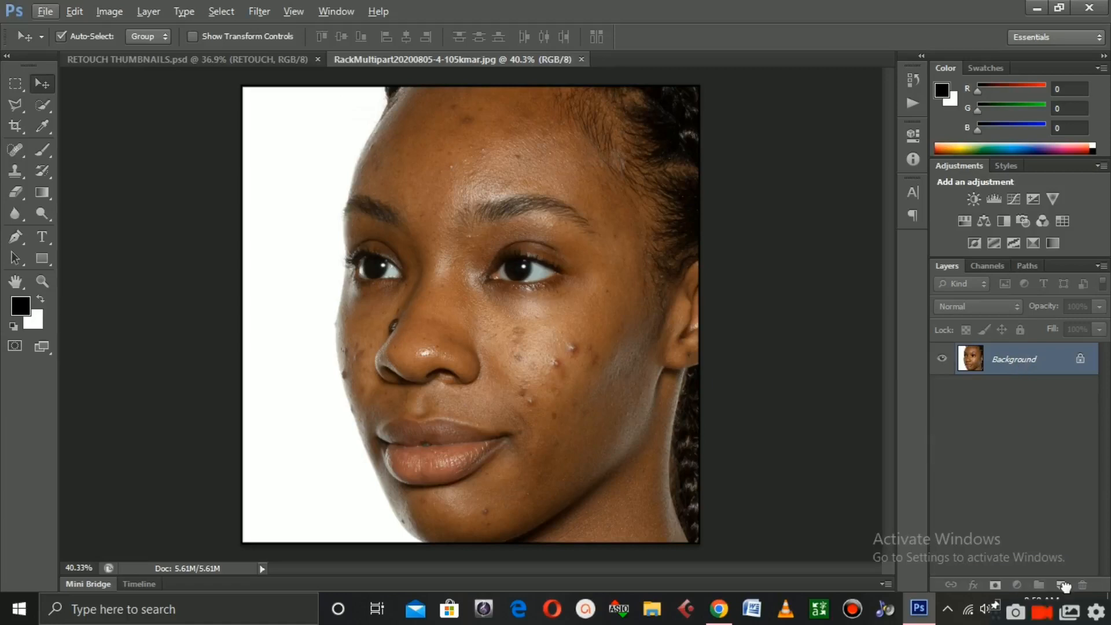
drag(1028, 362, 1062, 583)
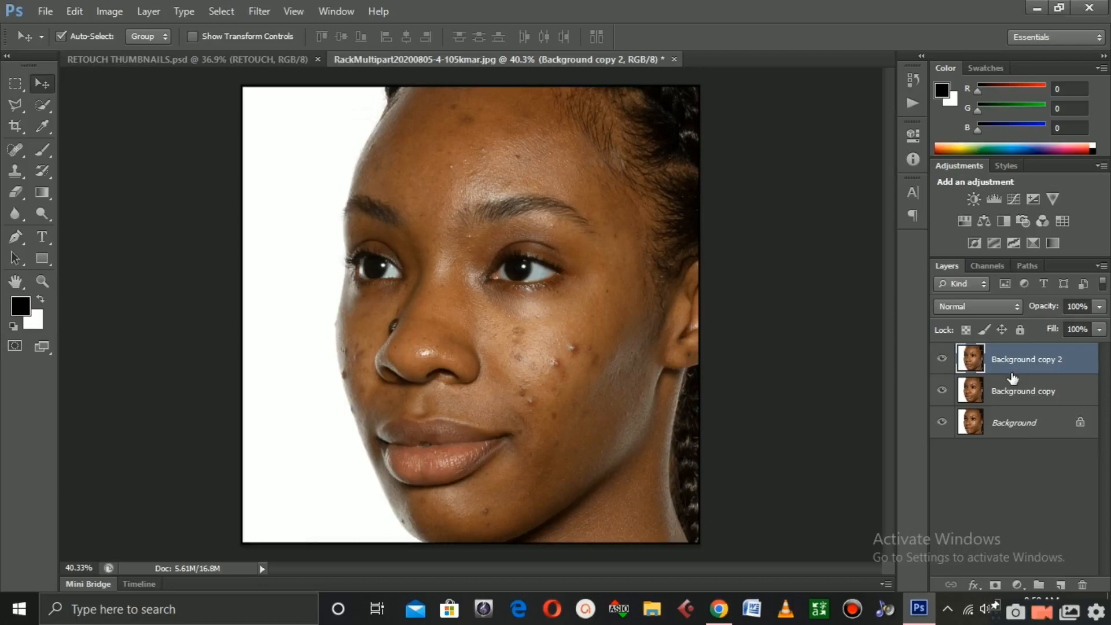
Rename the middle layer copy to COLOR
double_click(1024, 392)
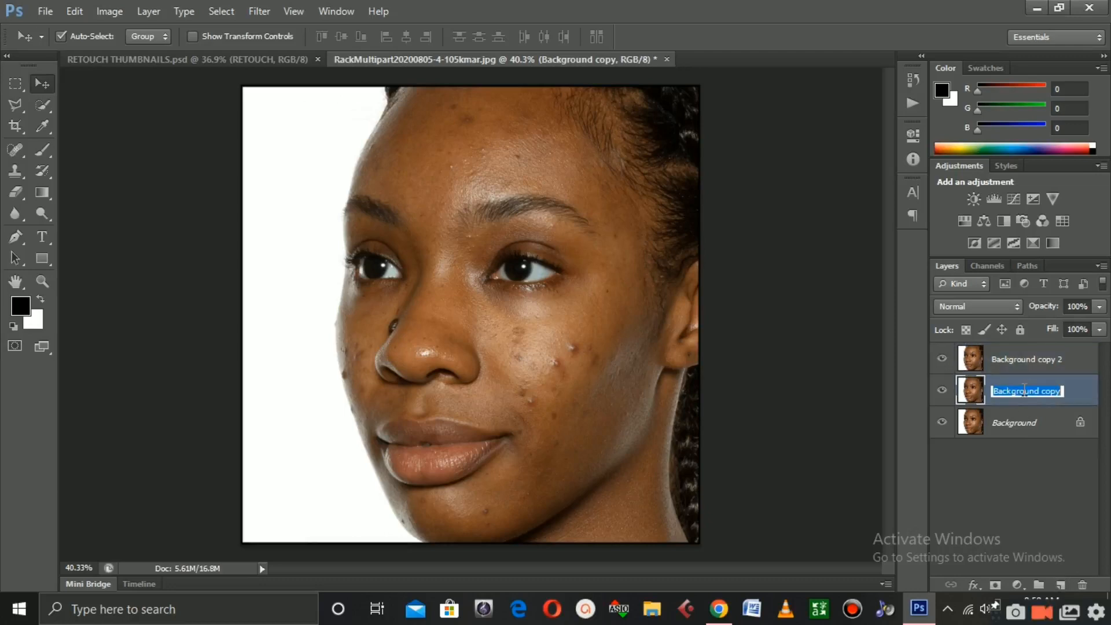
text(co)
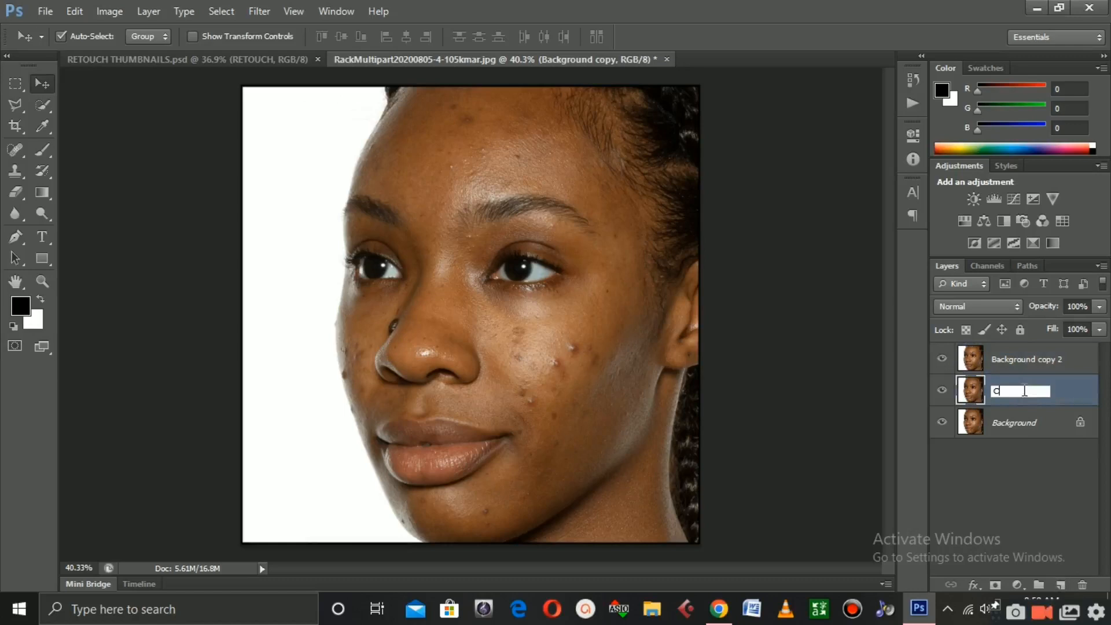
text(LOR)
key(Return)
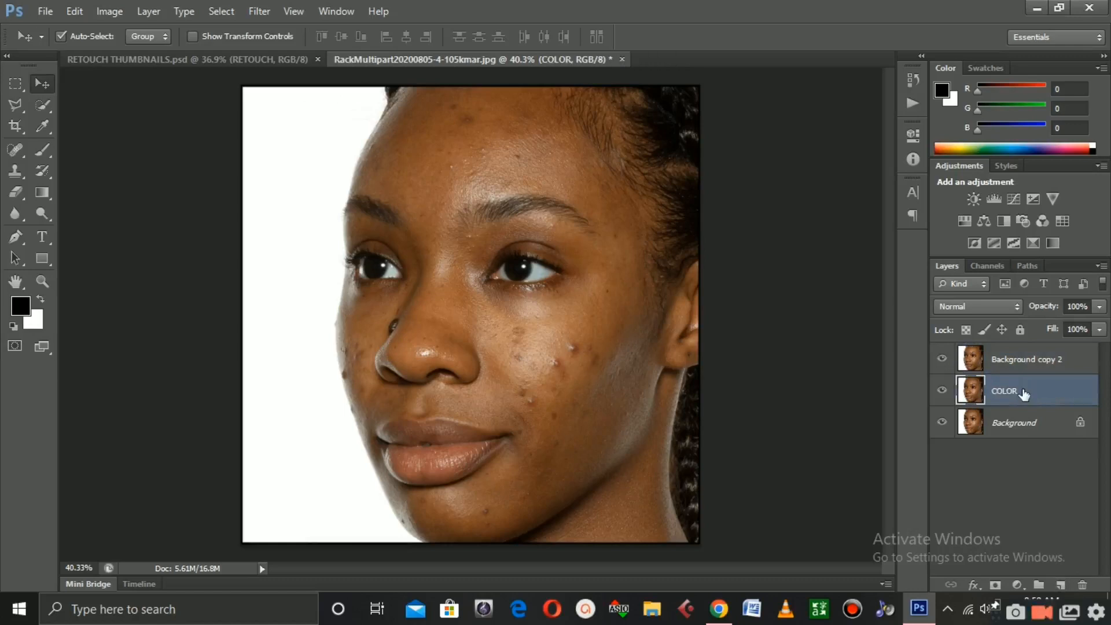
Rename the top layer copy to TEXTURE, select the COLOR layer and hide the TEXTURE layer
double_click(1053, 359)
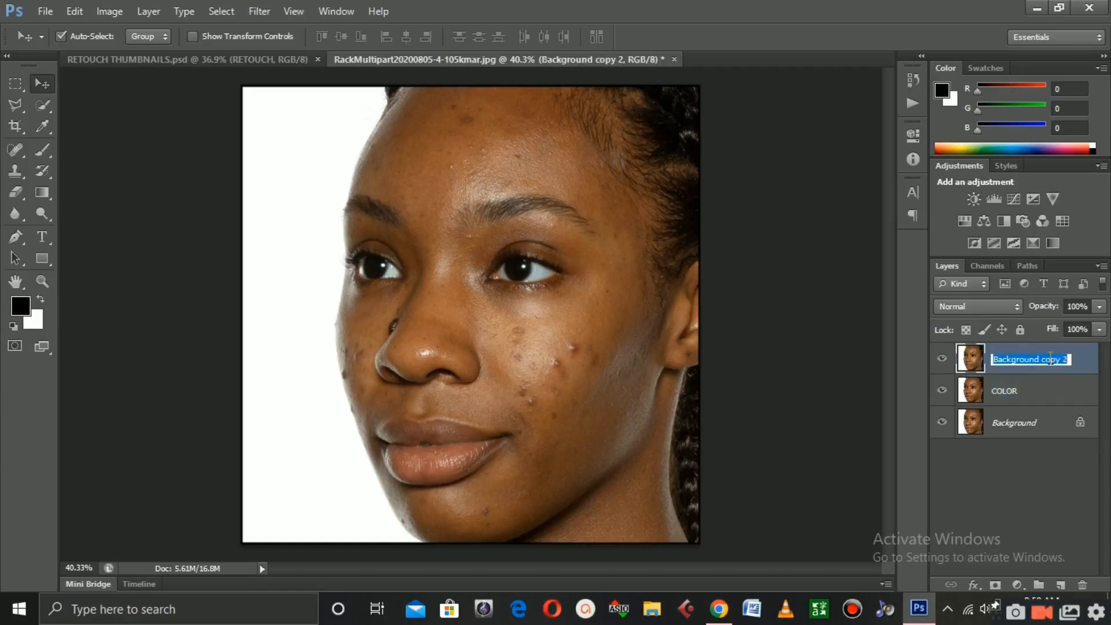
text(TEX)
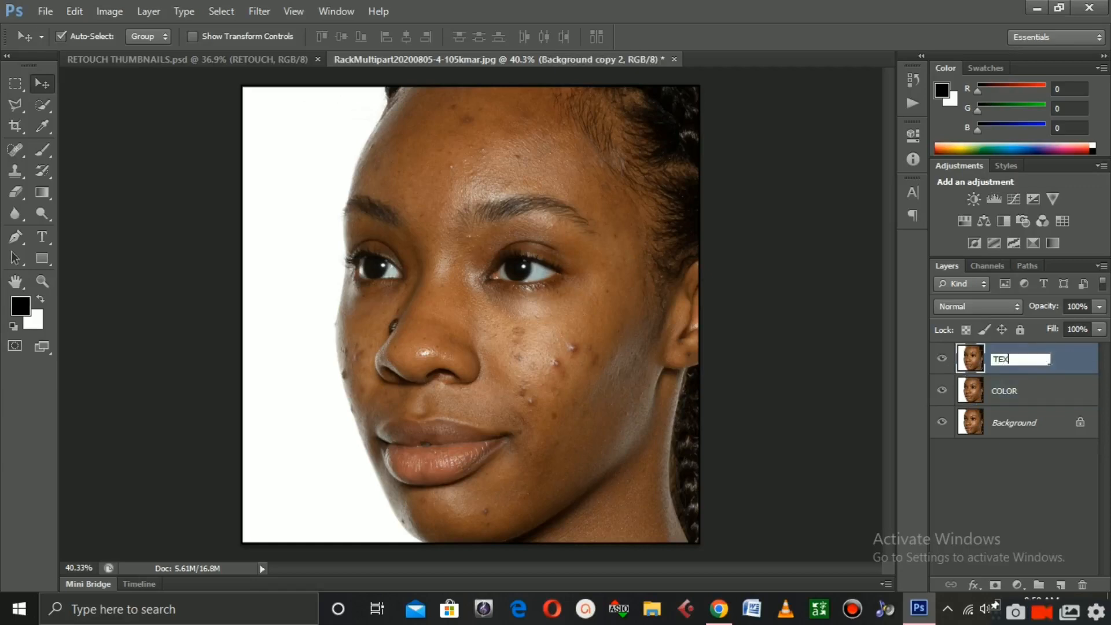
text(TURE)
click(1051, 390)
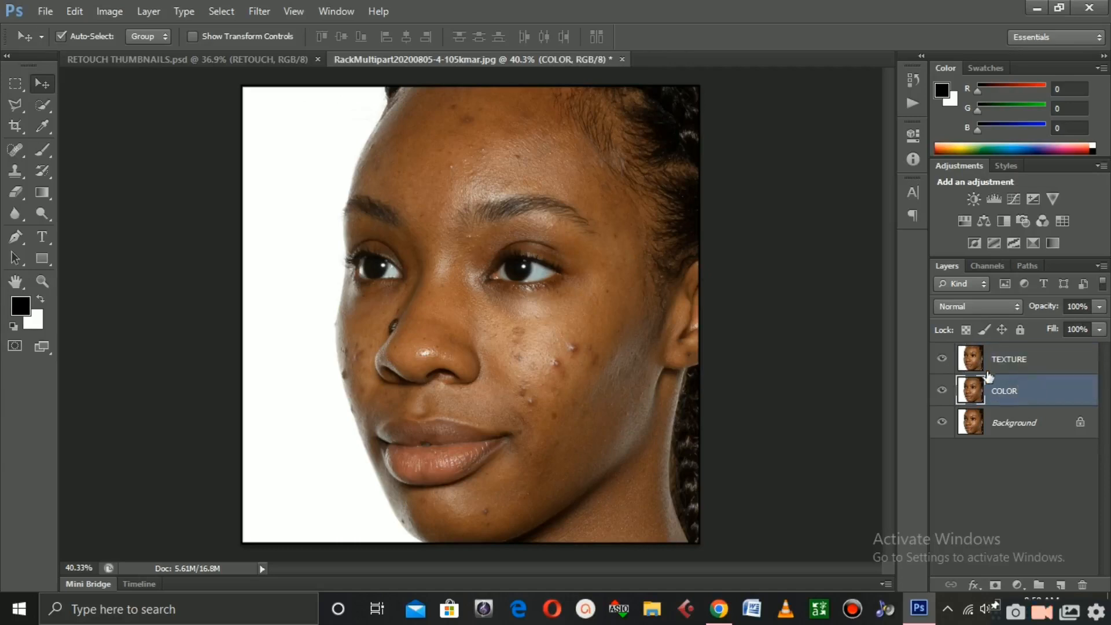
click(942, 361)
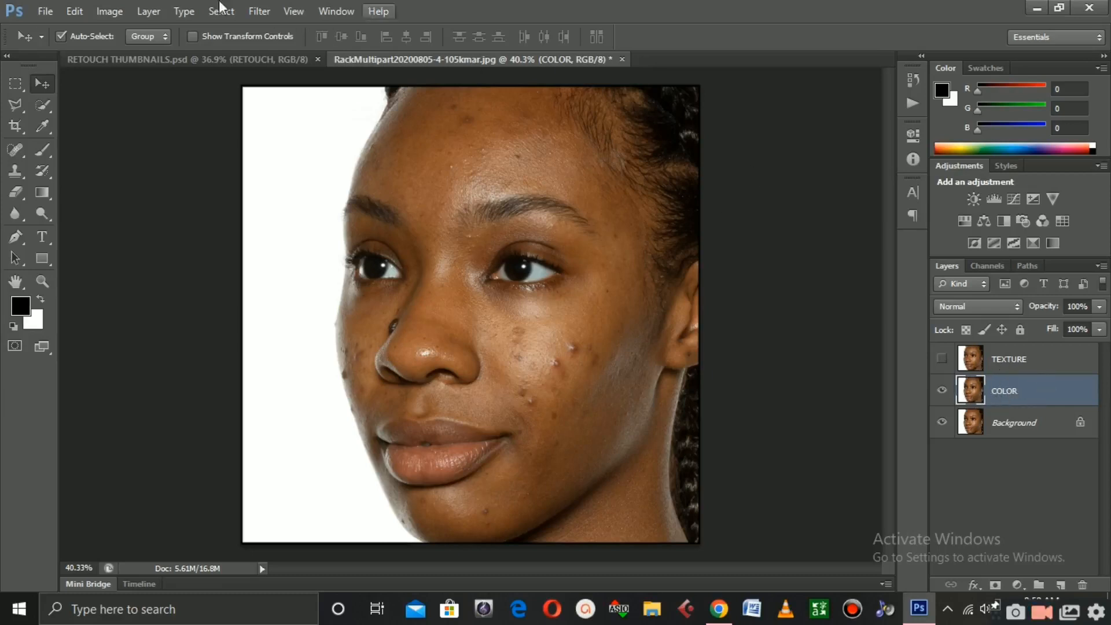
Apply the Dust & Scratches filter to the COLOR layer with a radius of 8 pixels
click(291, 11)
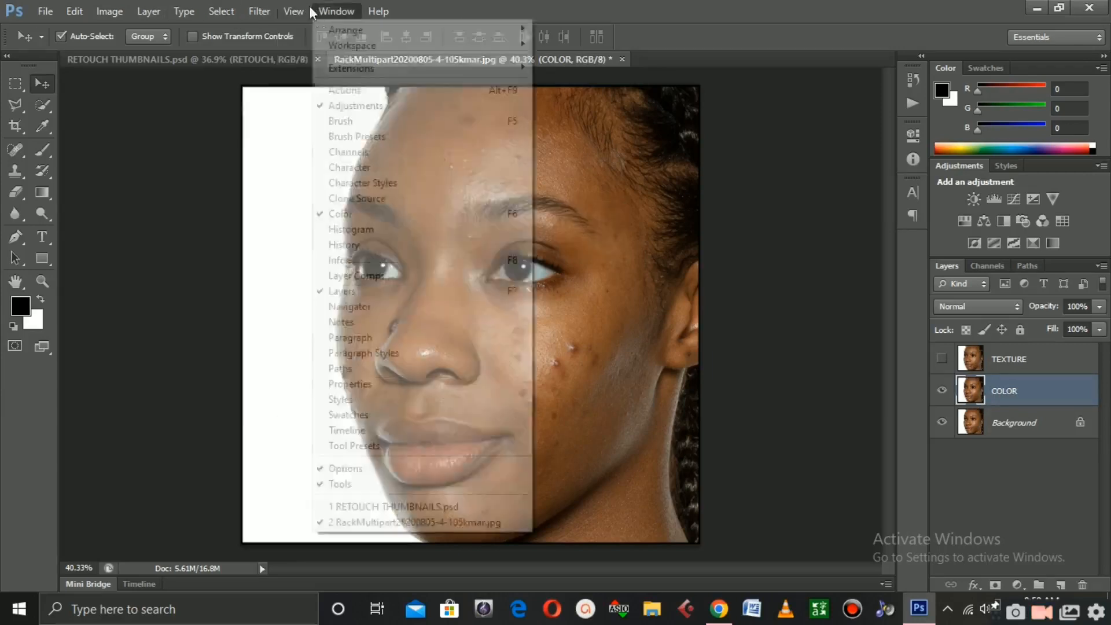
mouse_move(262, 12)
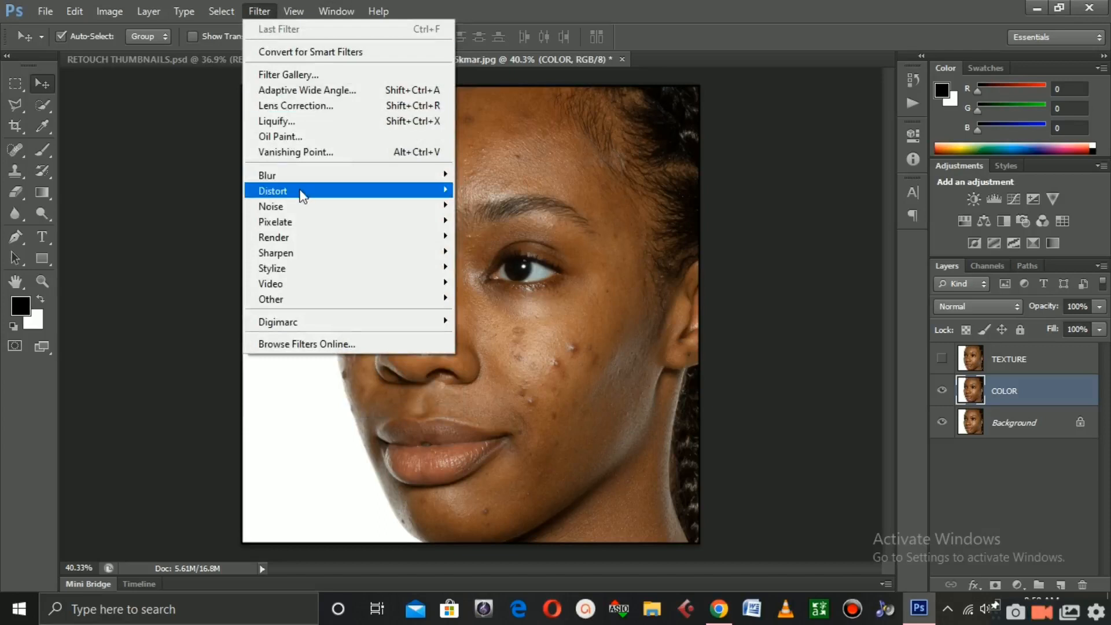
mouse_move(293, 211)
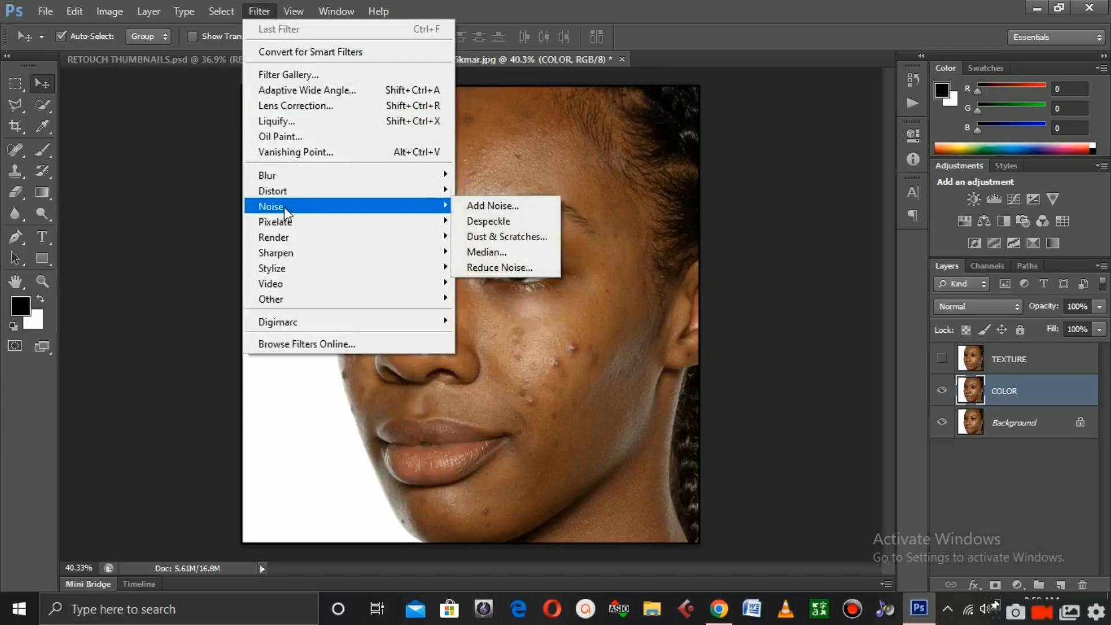
click(507, 237)
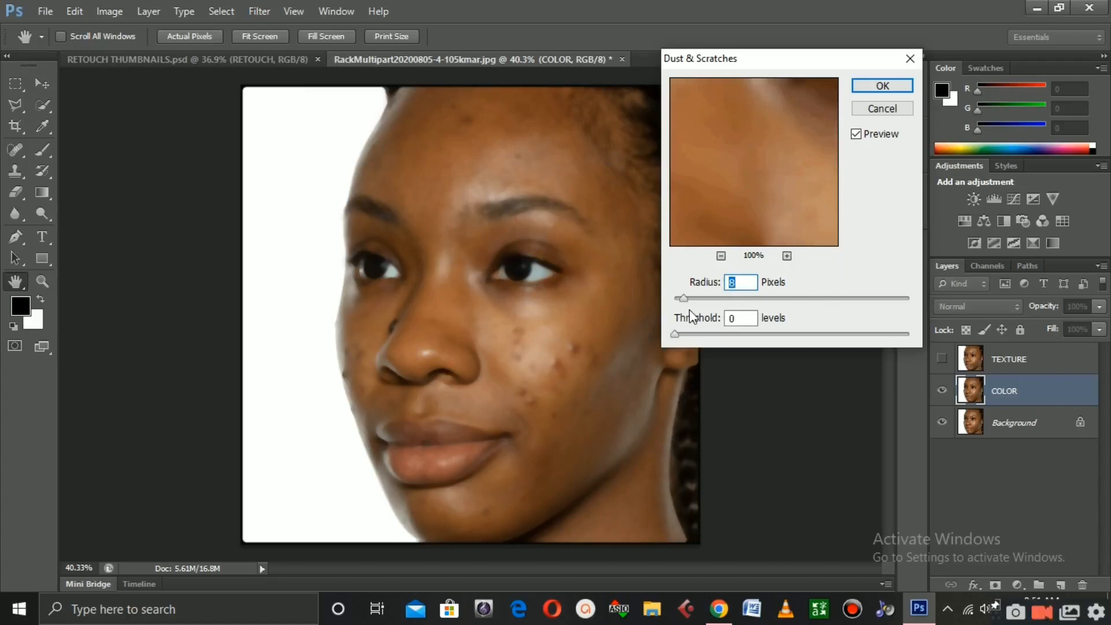
drag(683, 299, 674, 302)
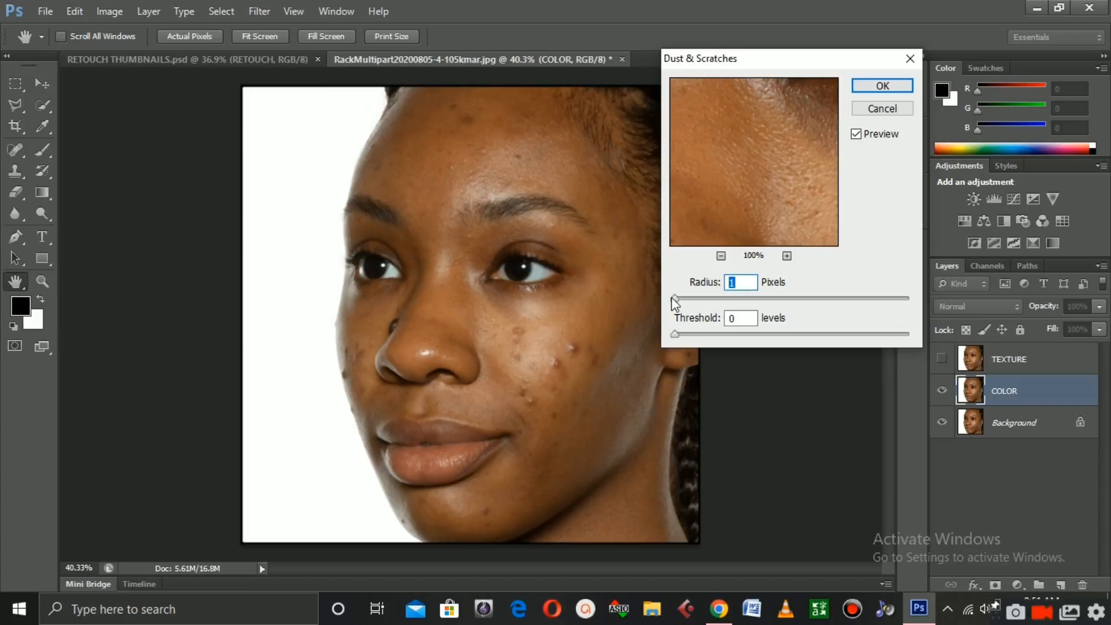
drag(671, 297, 689, 299)
drag(478, 419, 470, 418)
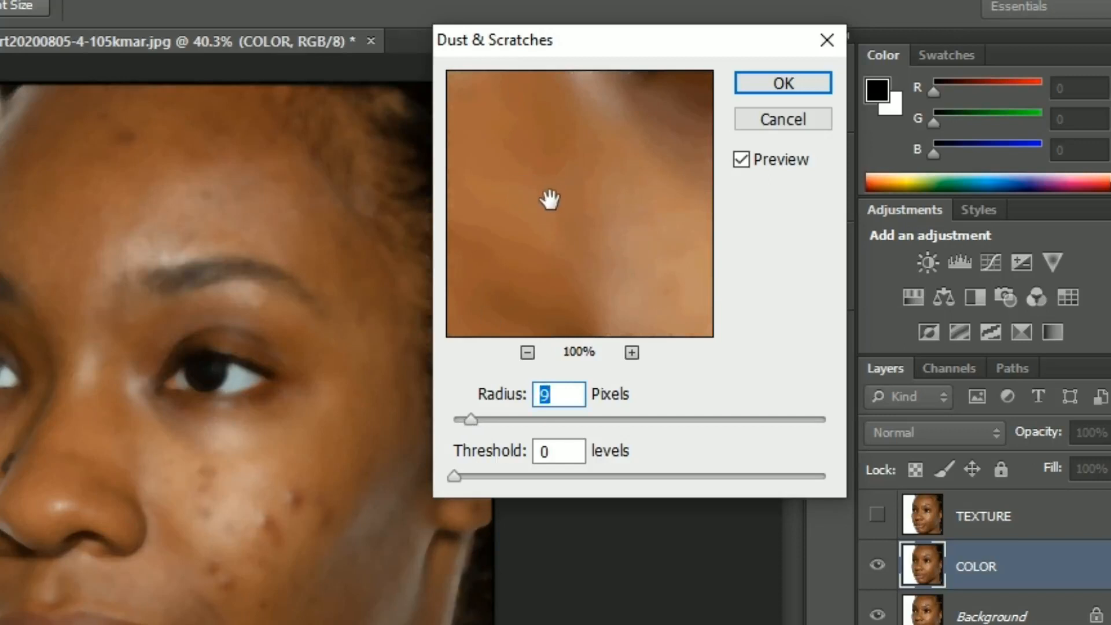
drag(475, 415, 444, 415)
drag(741, 172, 782, 288)
drag(775, 183, 781, 321)
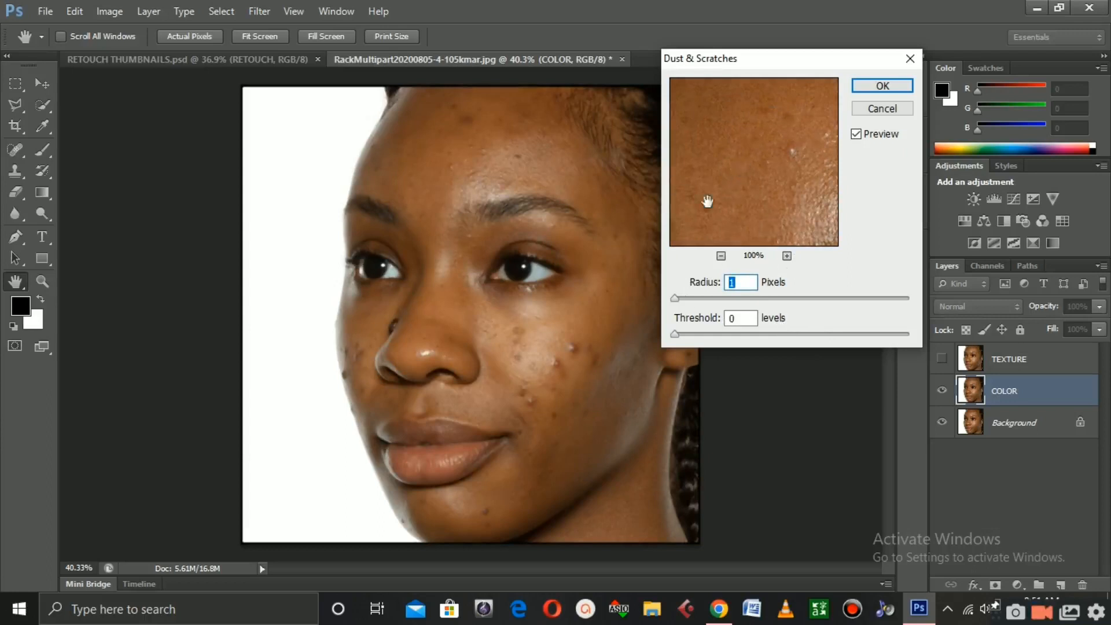
drag(675, 298, 688, 294)
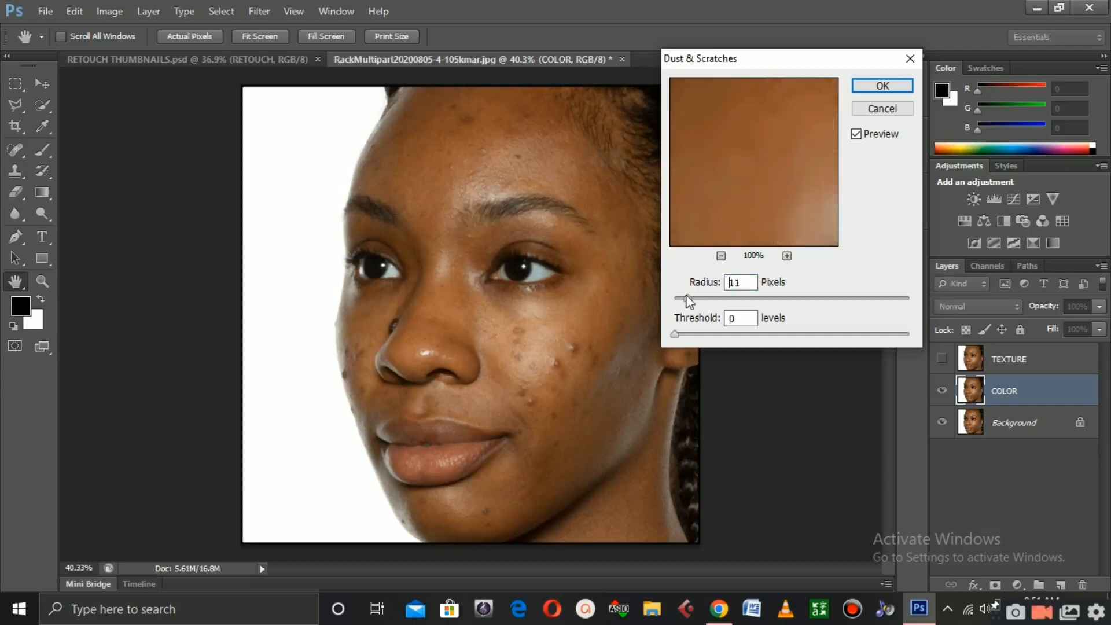
key(Down)
key(Down)
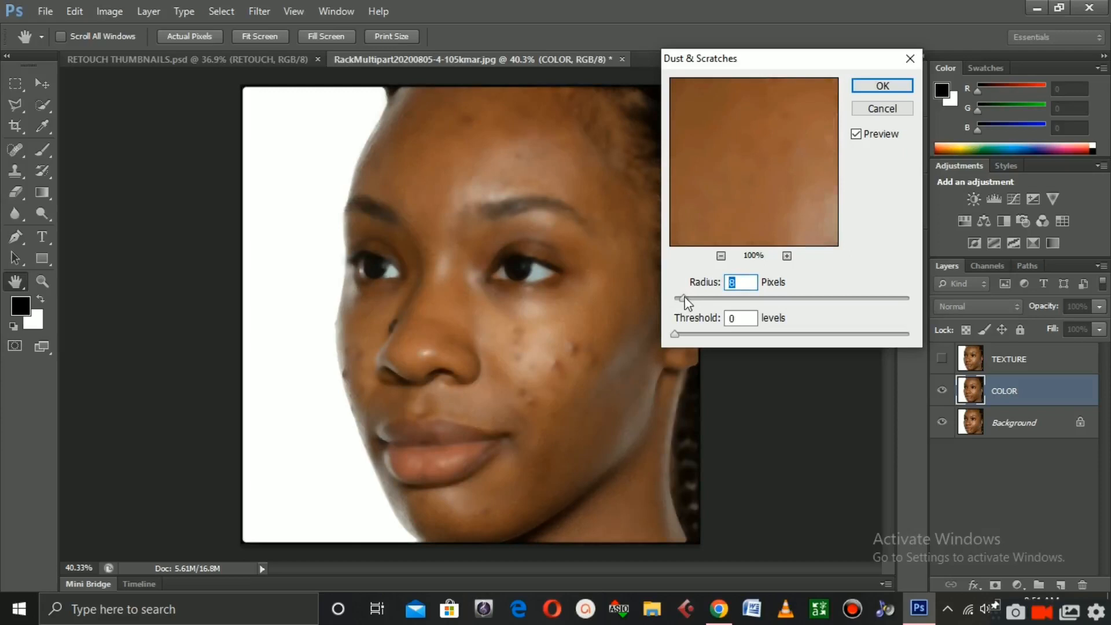
click(866, 89)
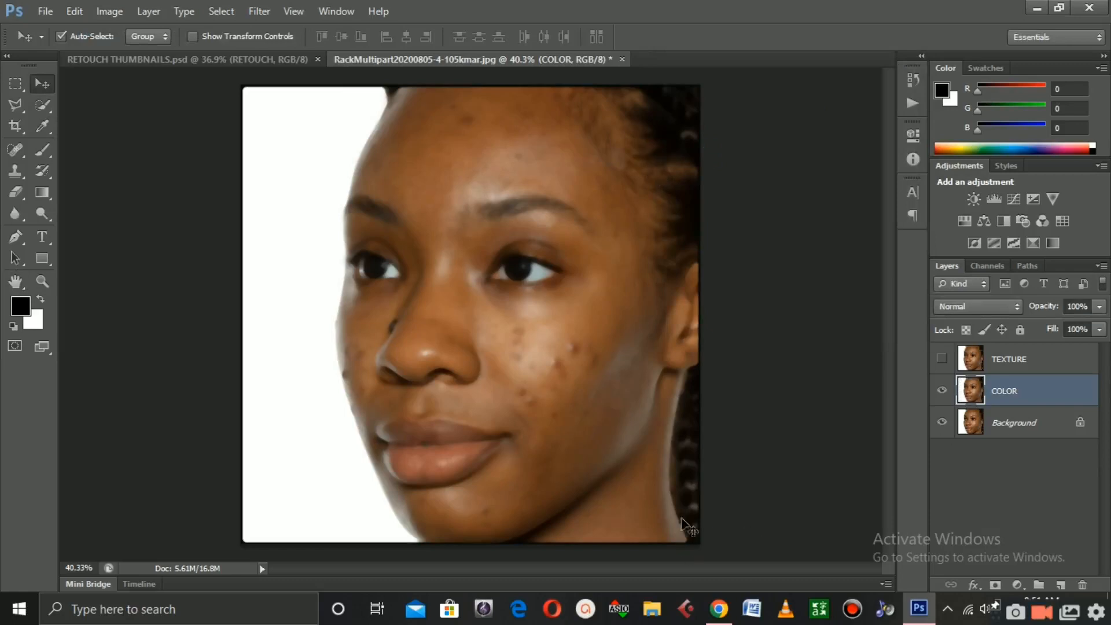
Show and select the TEXTURE layer and set up Apply Image with the COLOR layer as source and Subtract blending
click(942, 360)
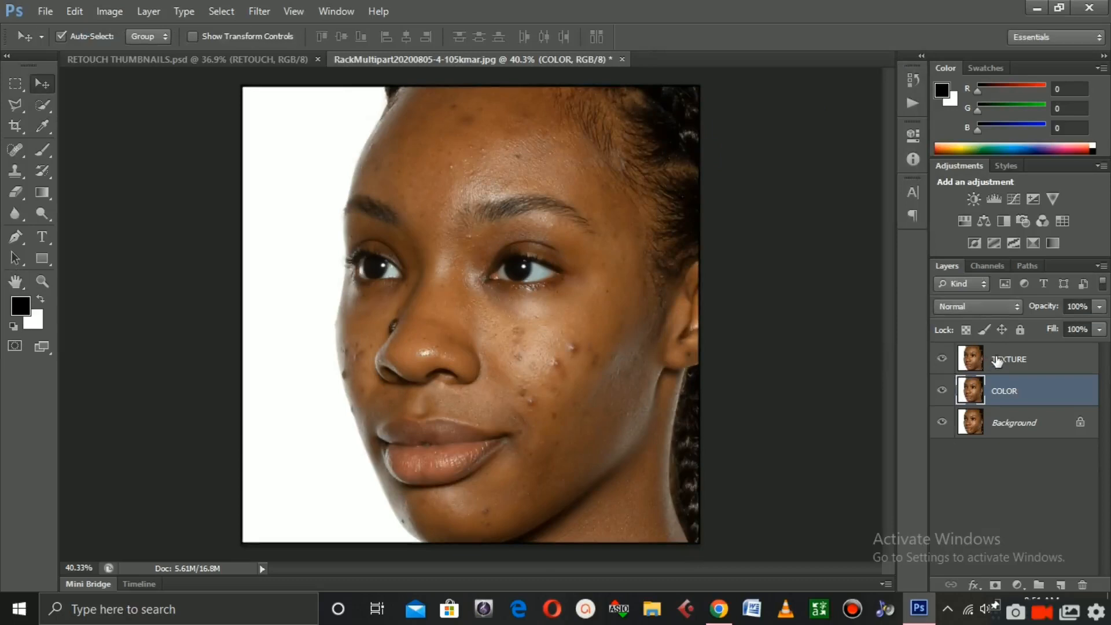
click(999, 361)
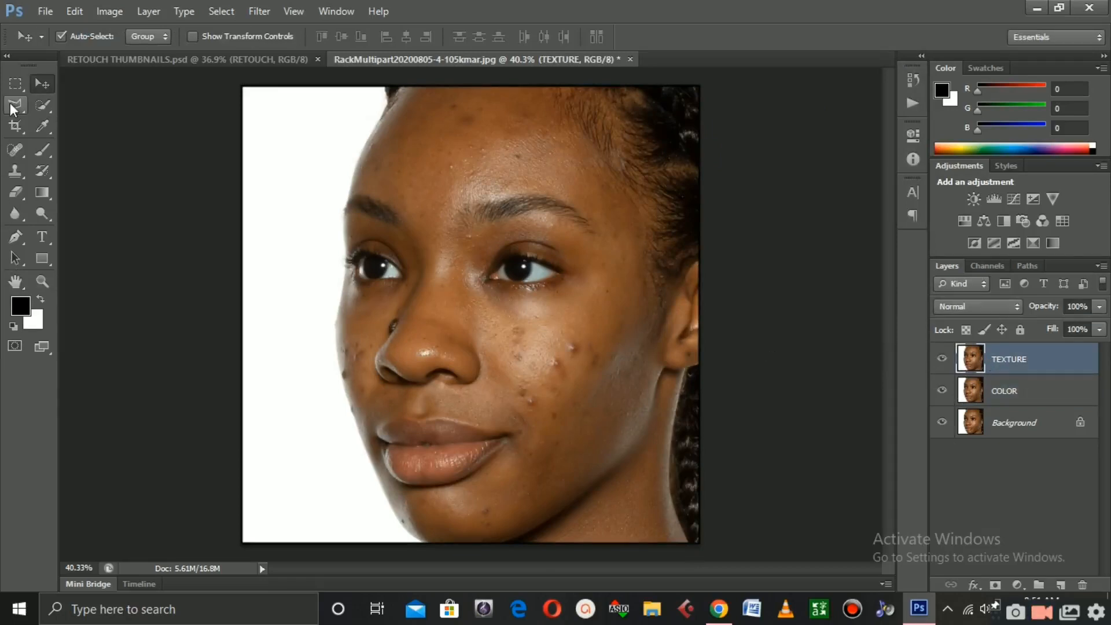
click(106, 11)
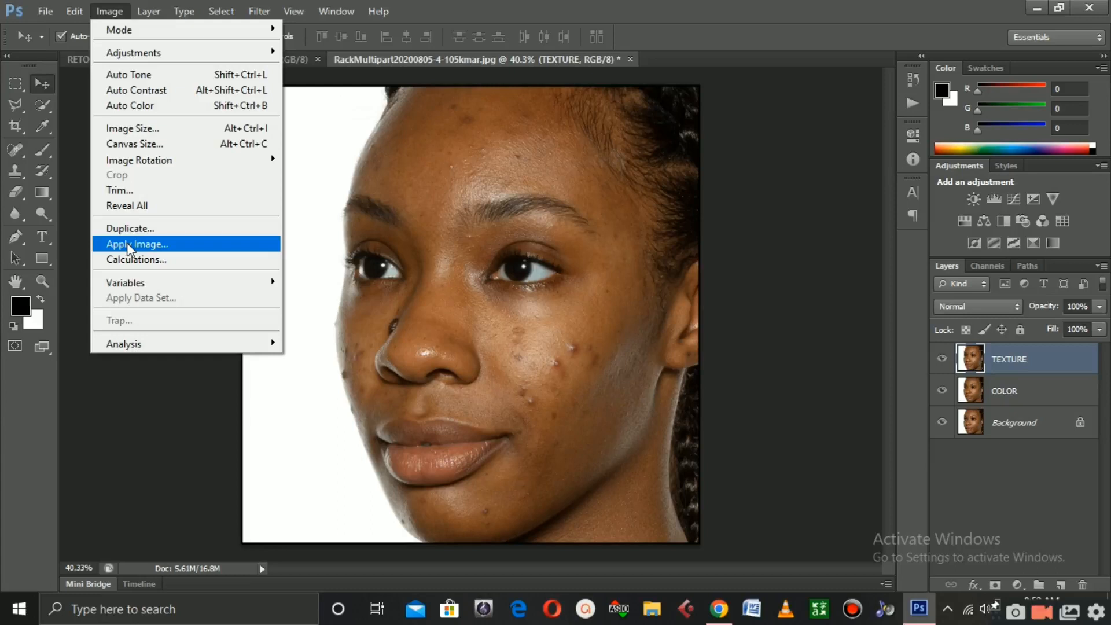
click(228, 428)
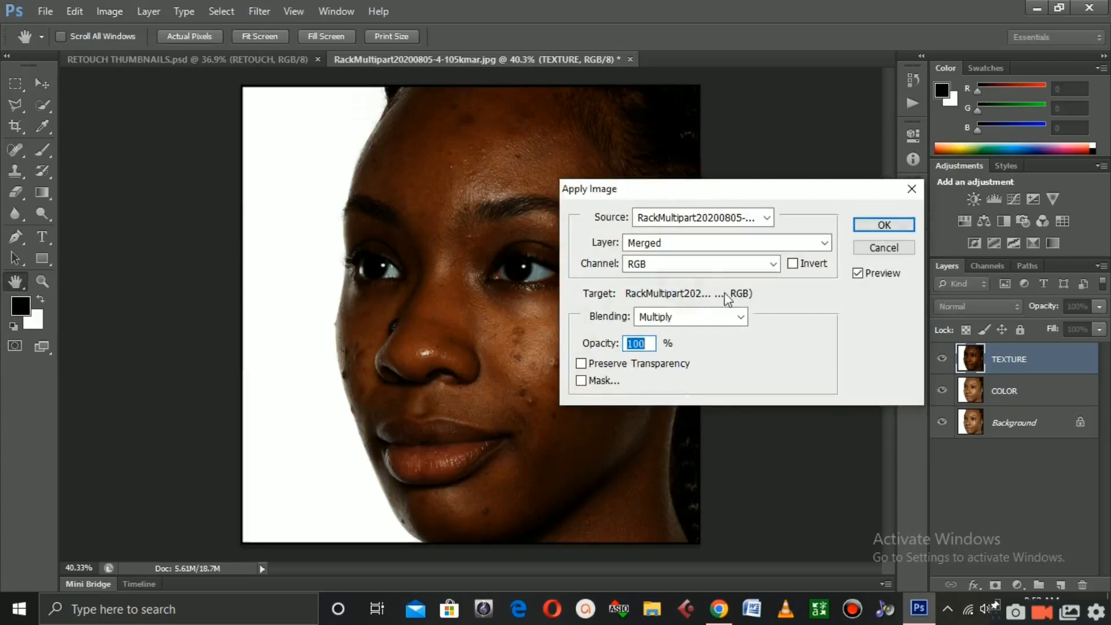
click(824, 242)
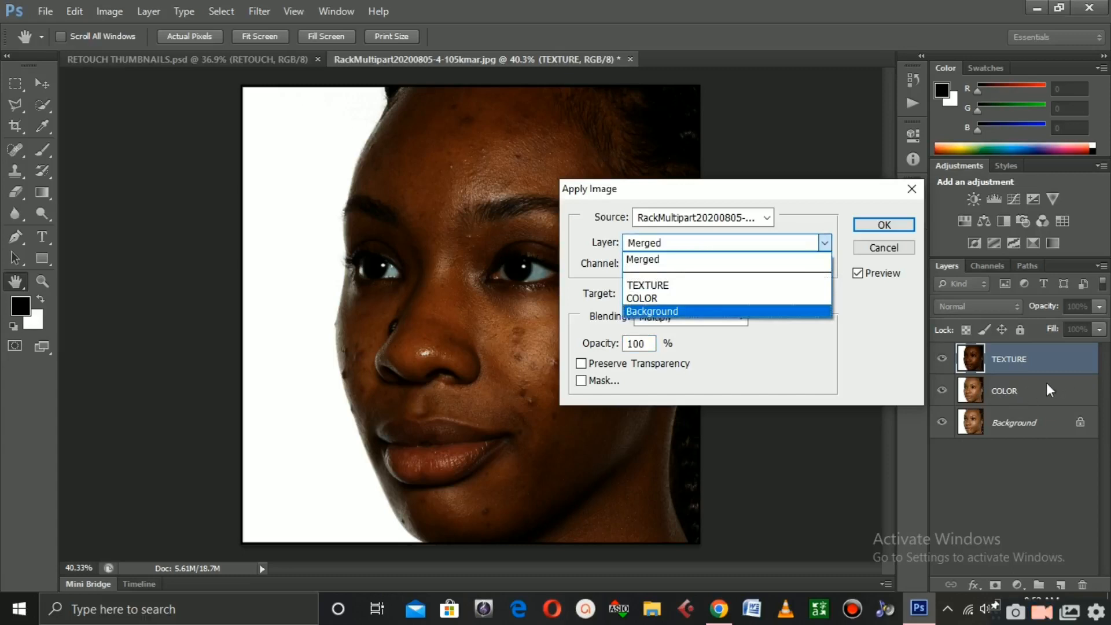
click(640, 300)
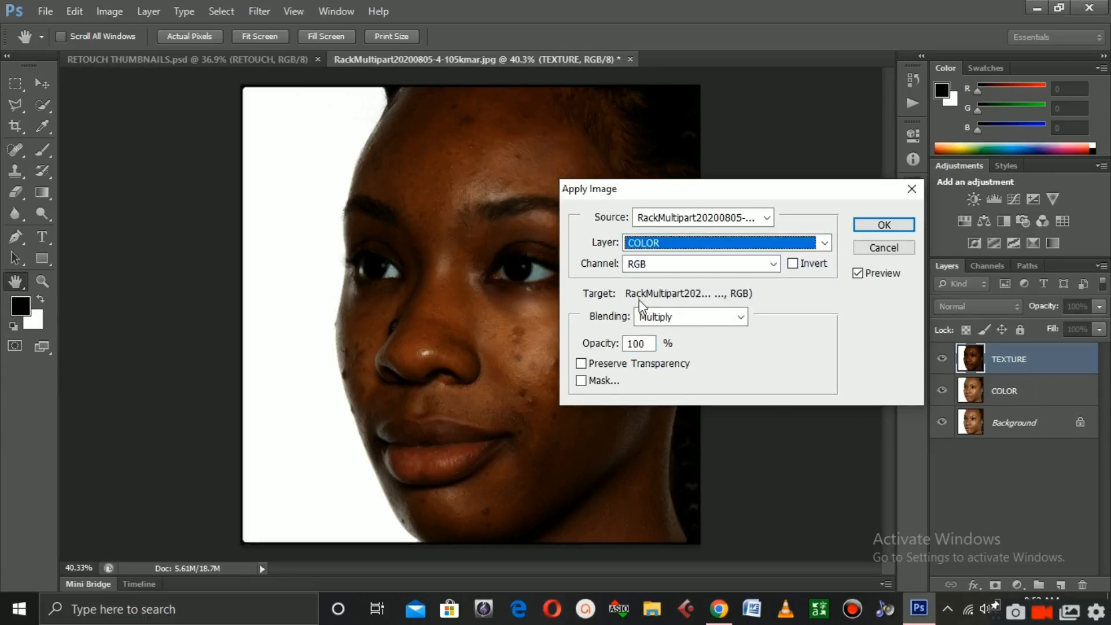
click(705, 318)
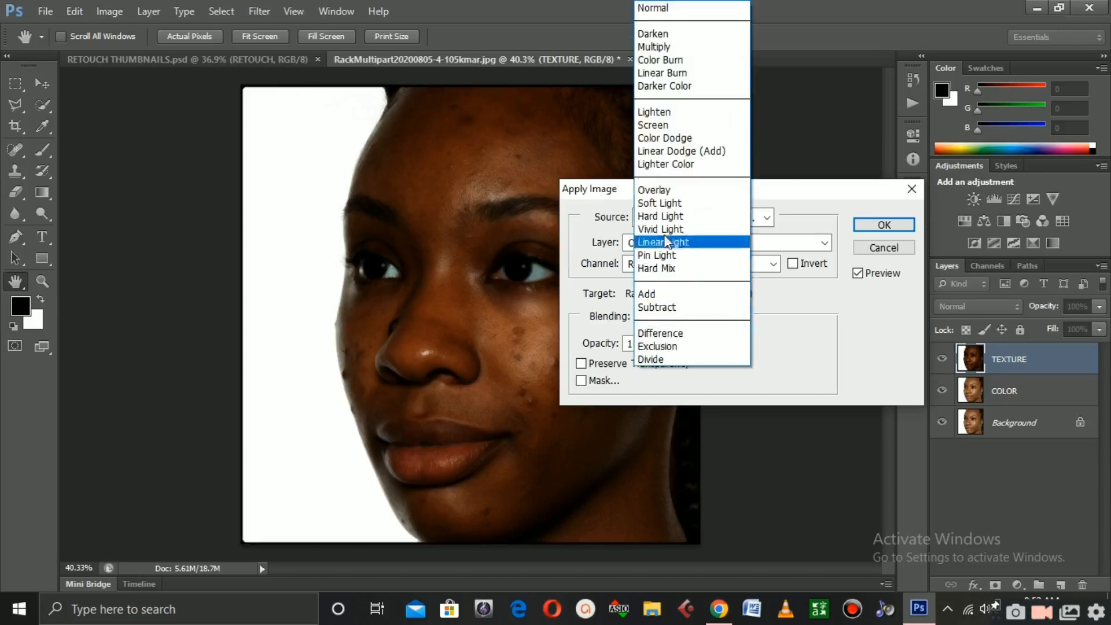
click(660, 305)
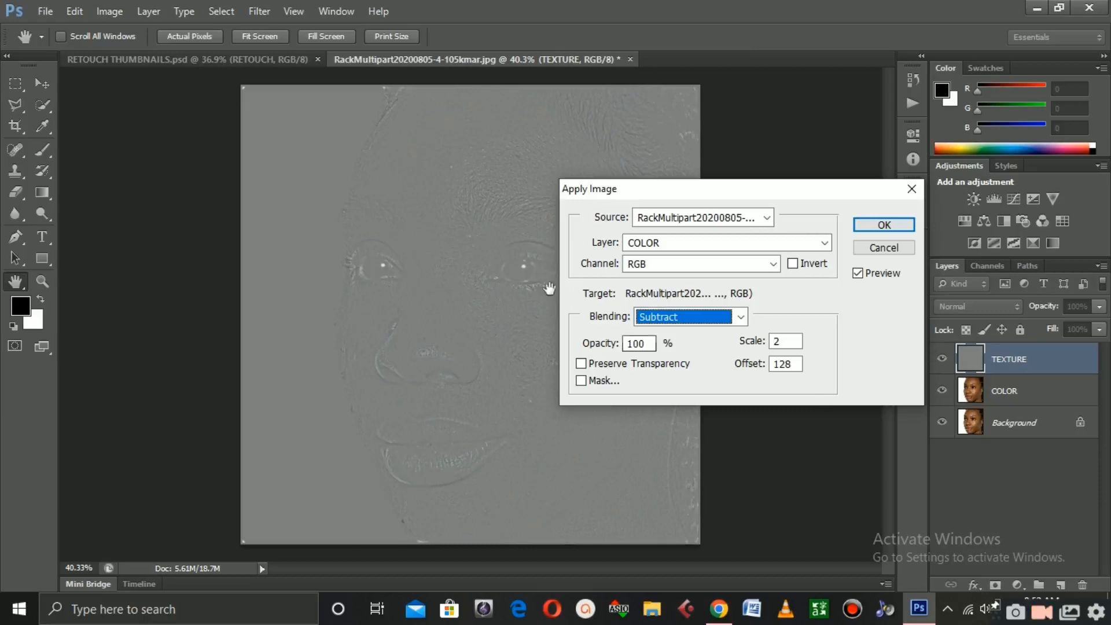
Set Apply Image's scale to 2 and offset to 128 and apply it to the TEXTURE layer
click(789, 342)
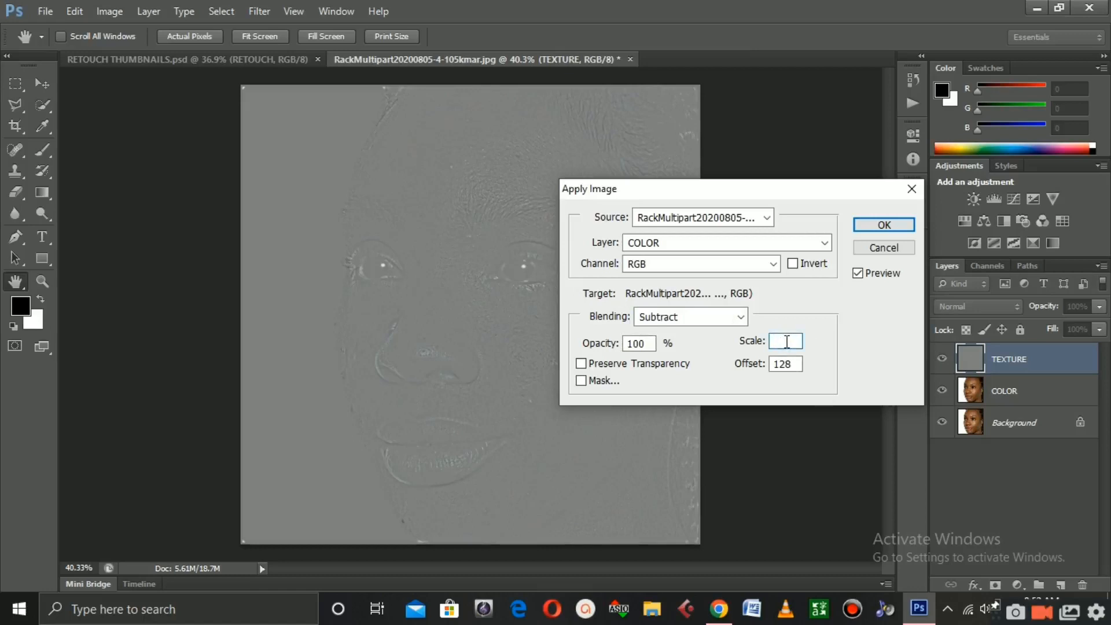
click(800, 364)
key(BackSpace)
key(BackSpace)
key(BackSpace)
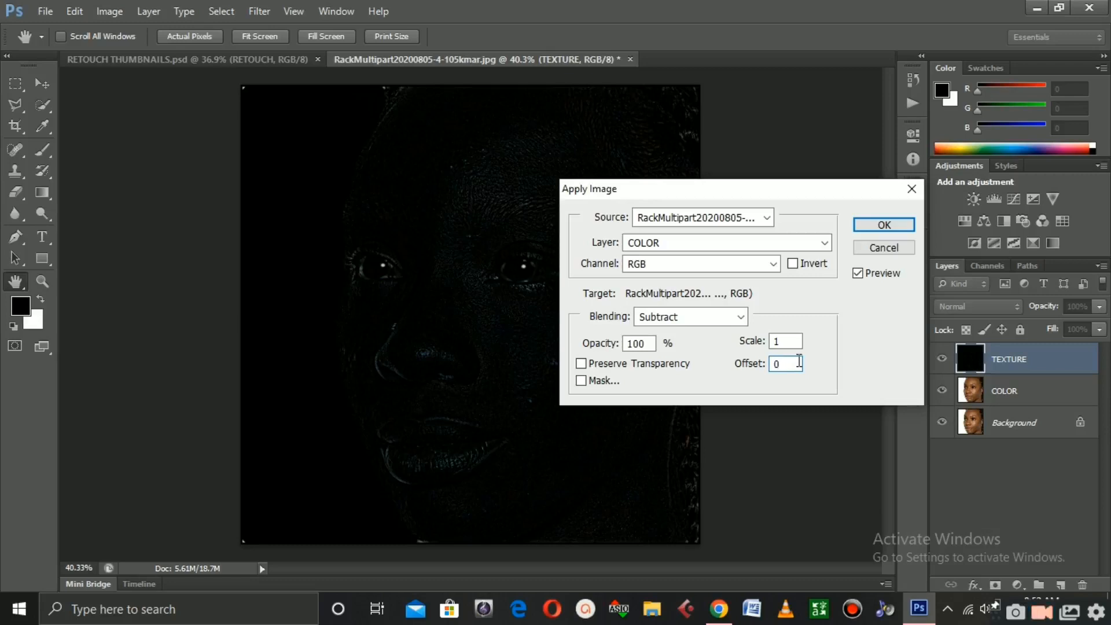
click(783, 344)
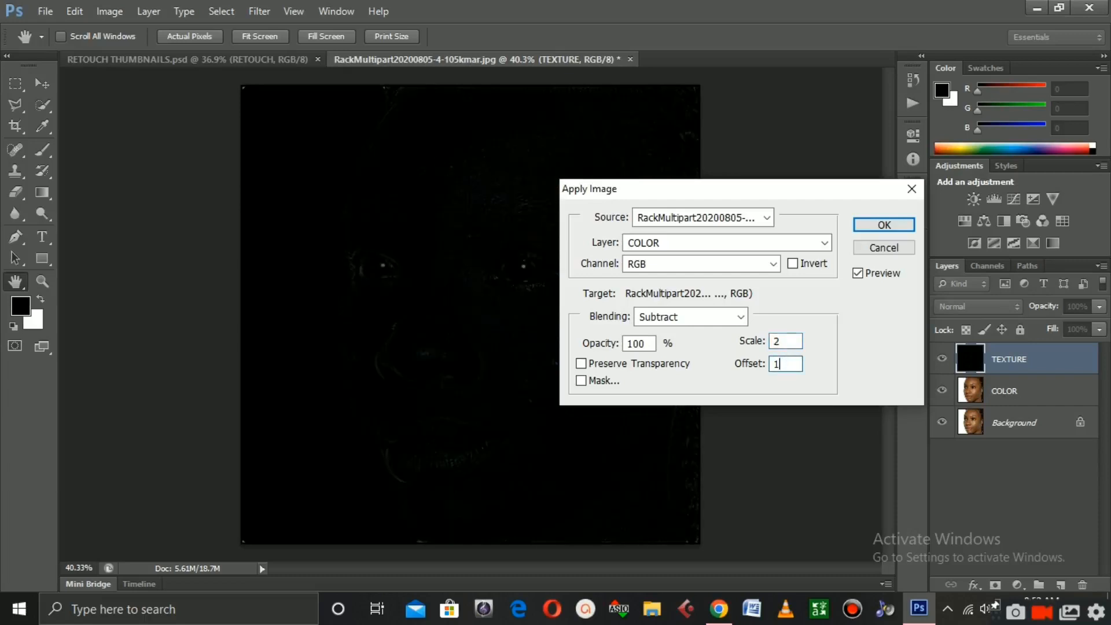
text(28)
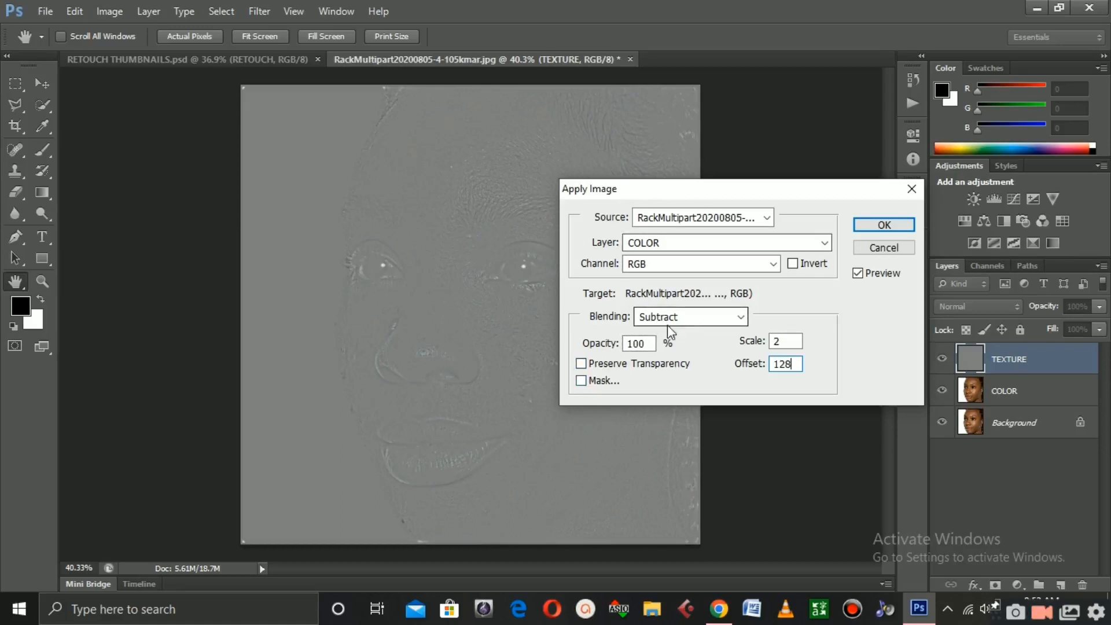
click(882, 225)
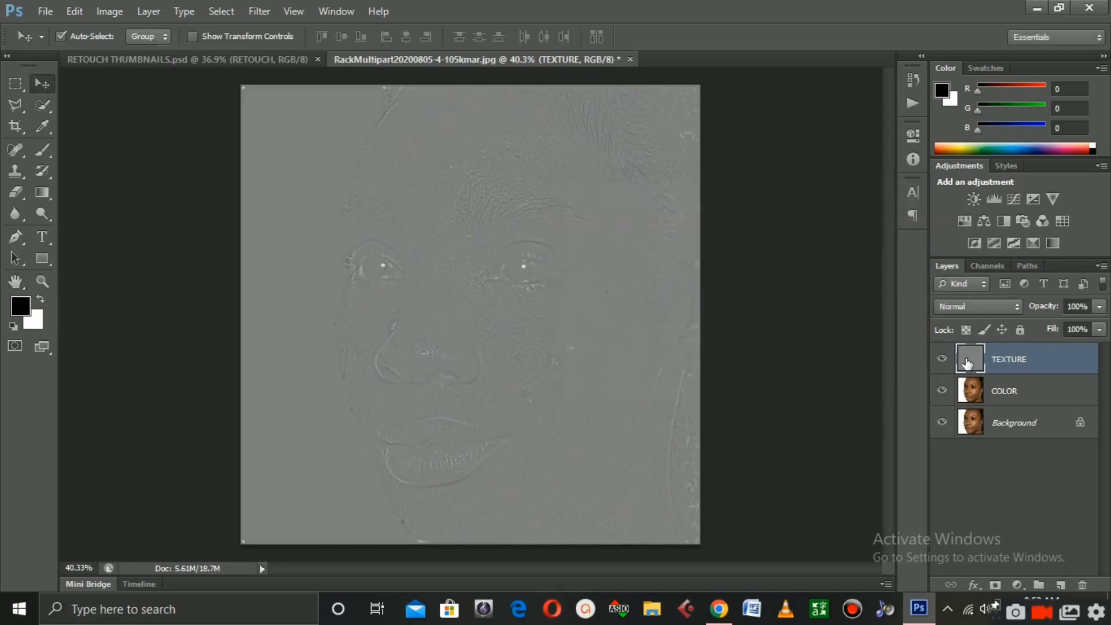
Set the TEXTURE layer's blend mode to Linear Light and select the COLOR layer
click(964, 306)
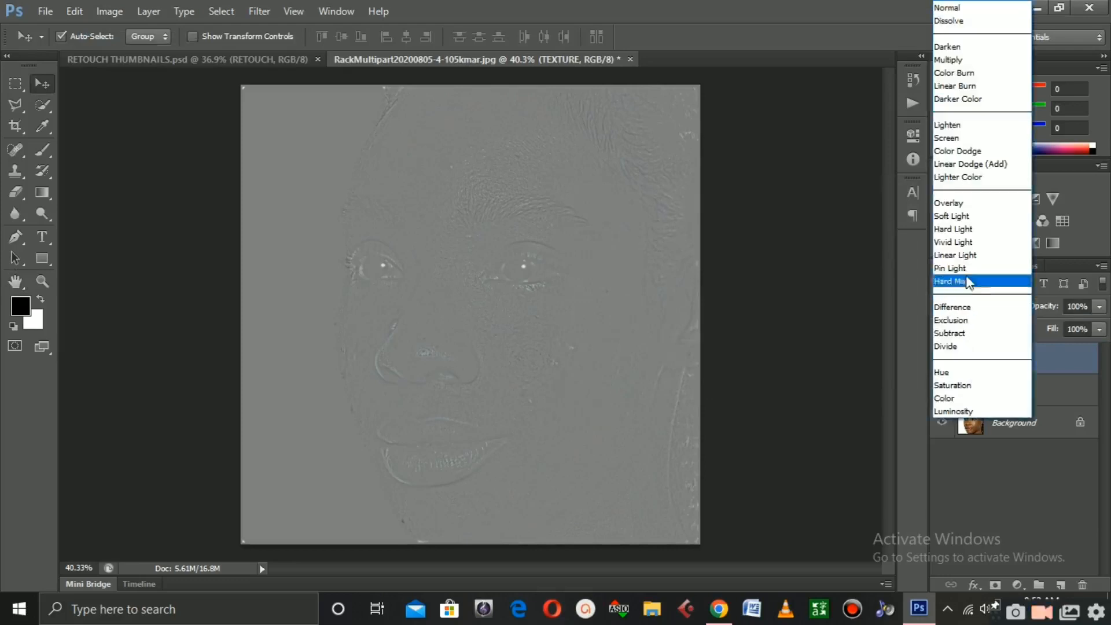
click(955, 255)
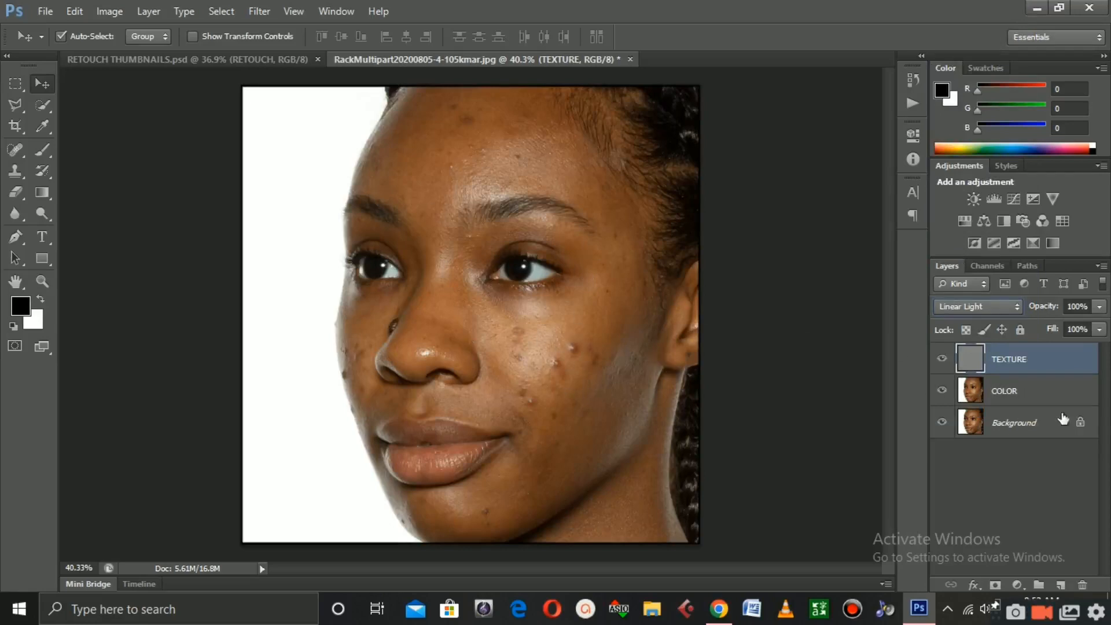
click(1027, 395)
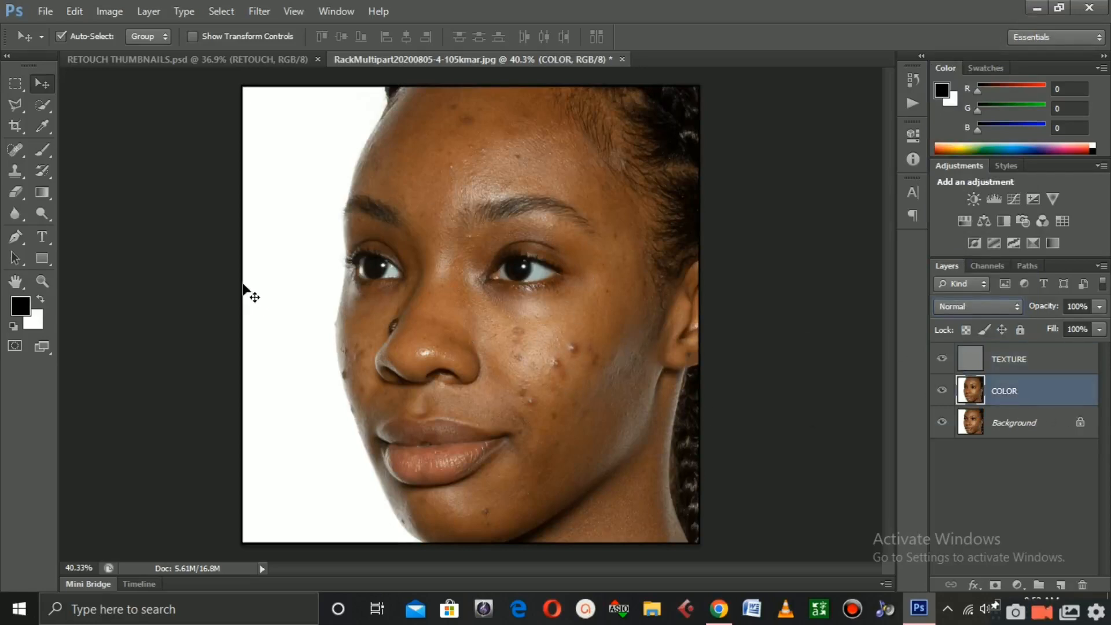
Switch to the Lasso Tool and draw a 20 px feathered selection around the blemished right cheek
key(e)
key(alt)
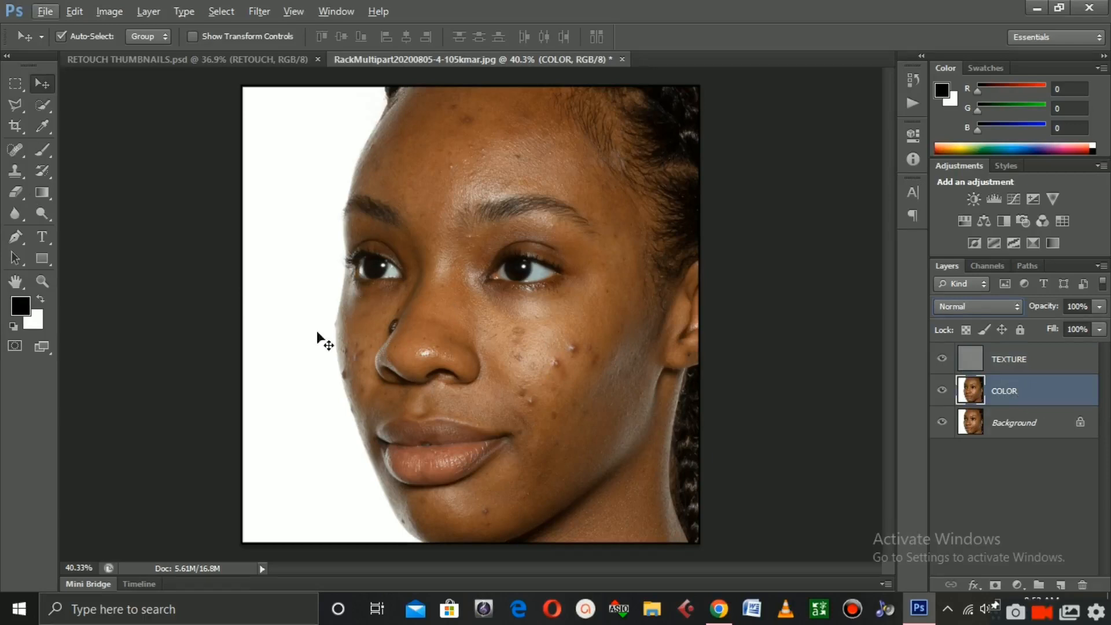
click(13, 105)
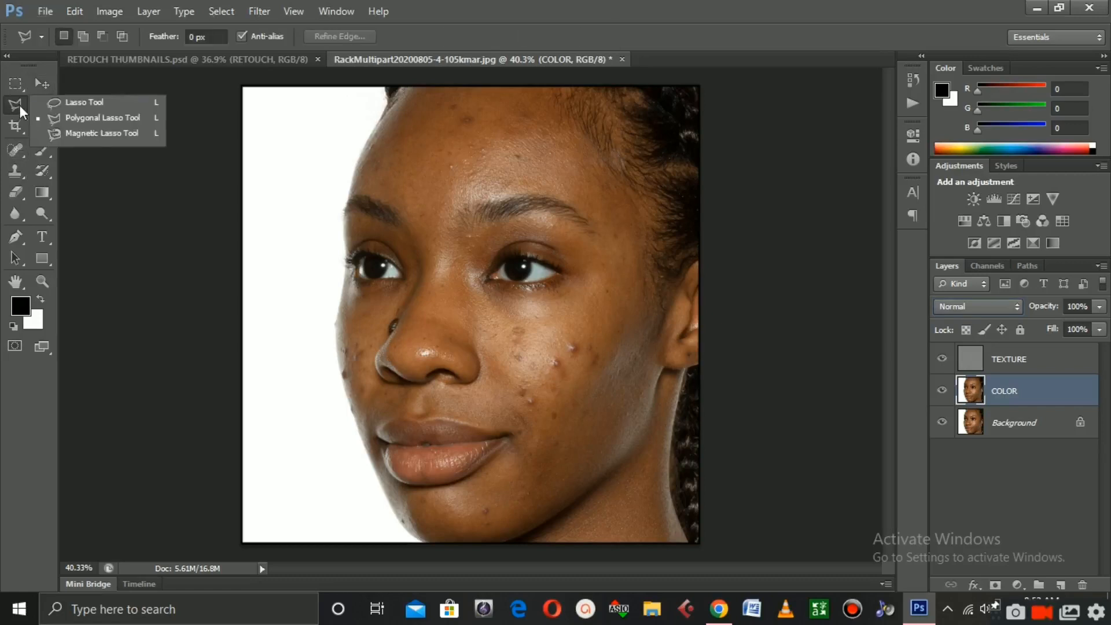
click(79, 102)
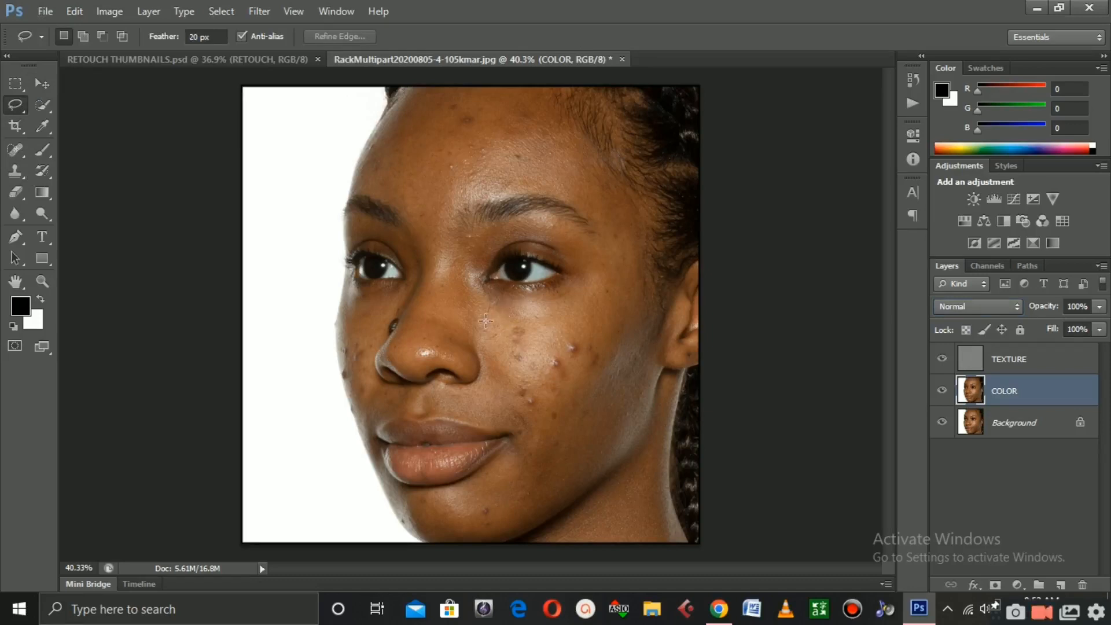
mouse_move(491, 398)
mouse_down()
mouse_move(527, 422)
mouse_move(529, 448)
mouse_move(557, 477)
mouse_move(594, 473)
mouse_move(622, 450)
mouse_move(658, 338)
mouse_move(635, 235)
mouse_move(620, 230)
mouse_move(577, 304)
mouse_up()
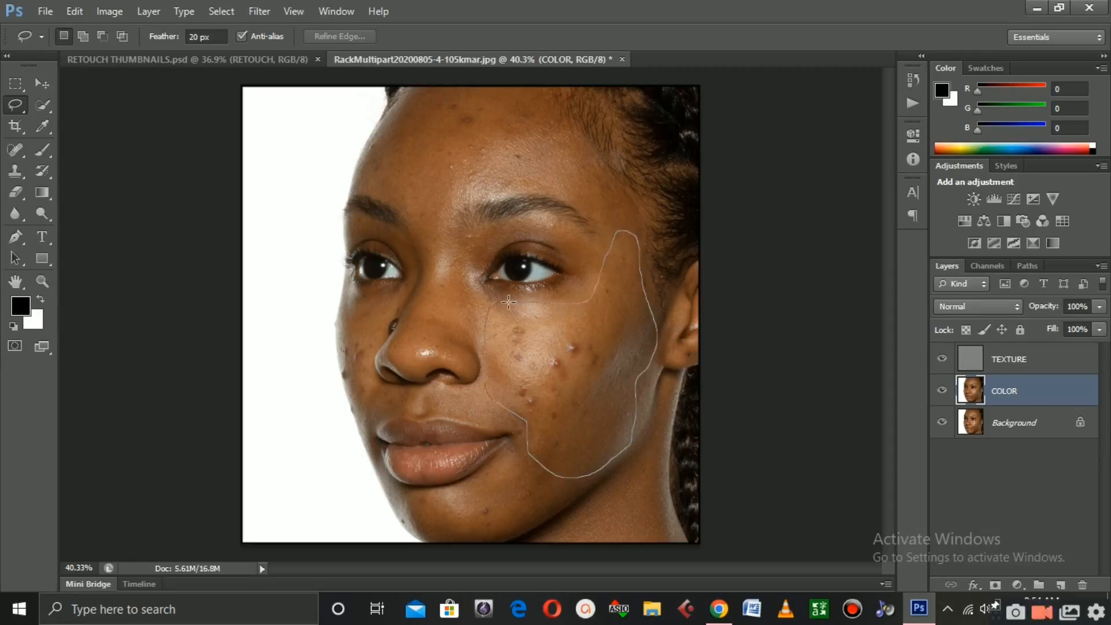
drag(503, 302, 493, 304)
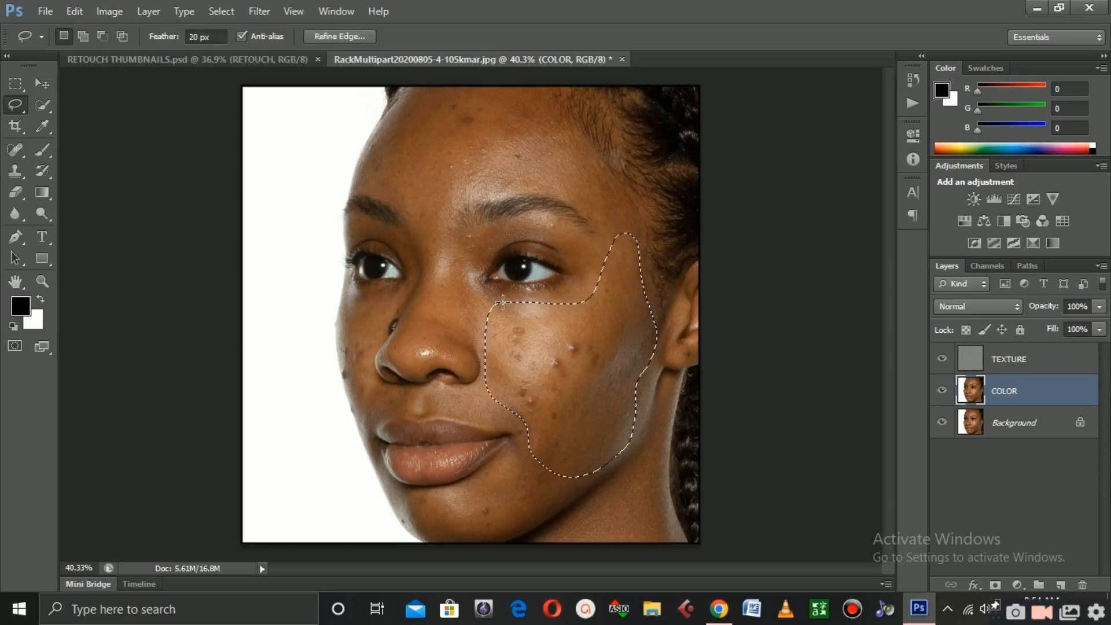
click(255, 15)
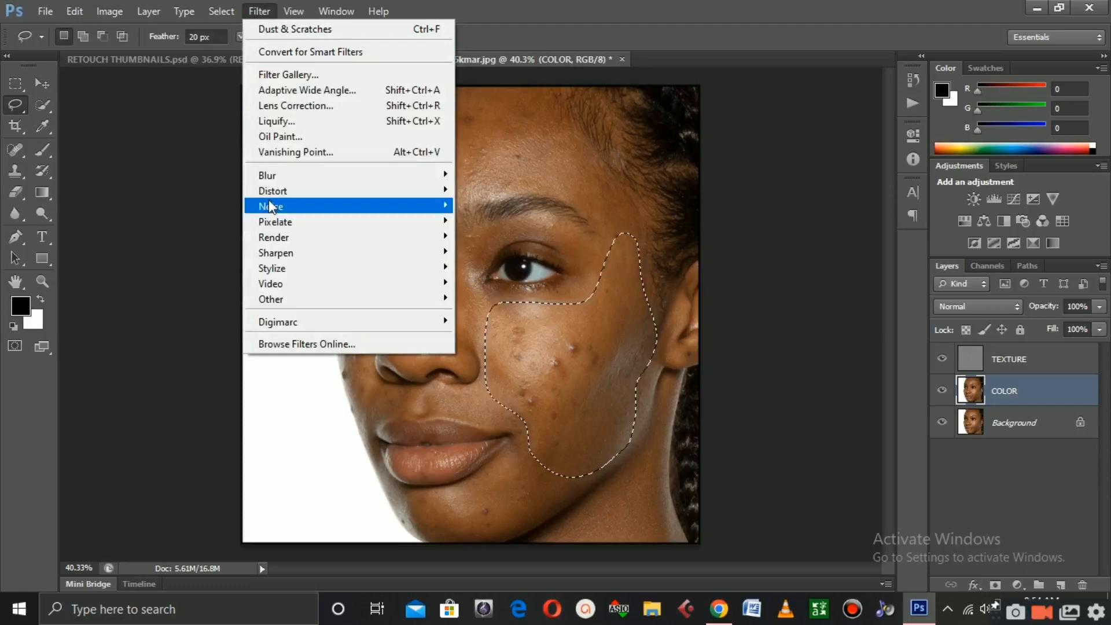
mouse_move(274, 181)
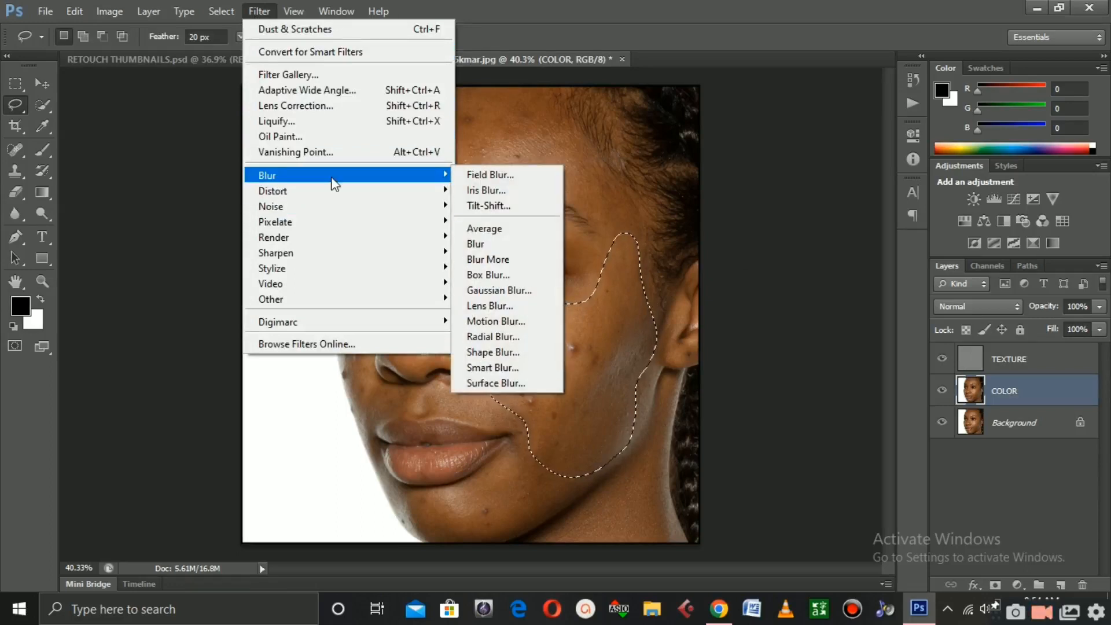
click(496, 293)
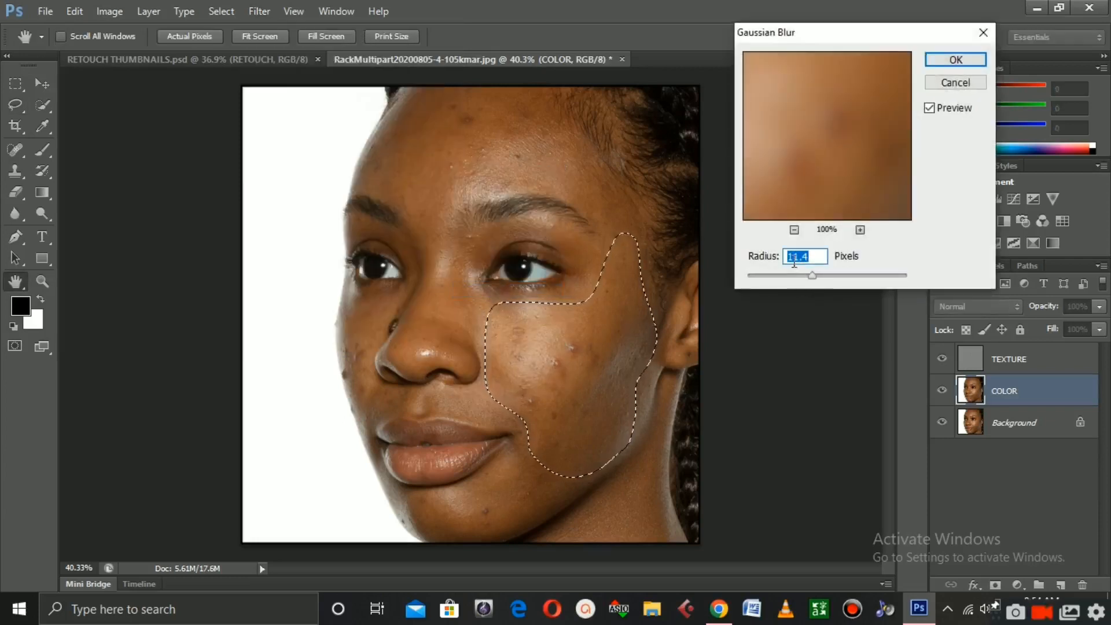
drag(811, 275, 814, 275)
click(989, 36)
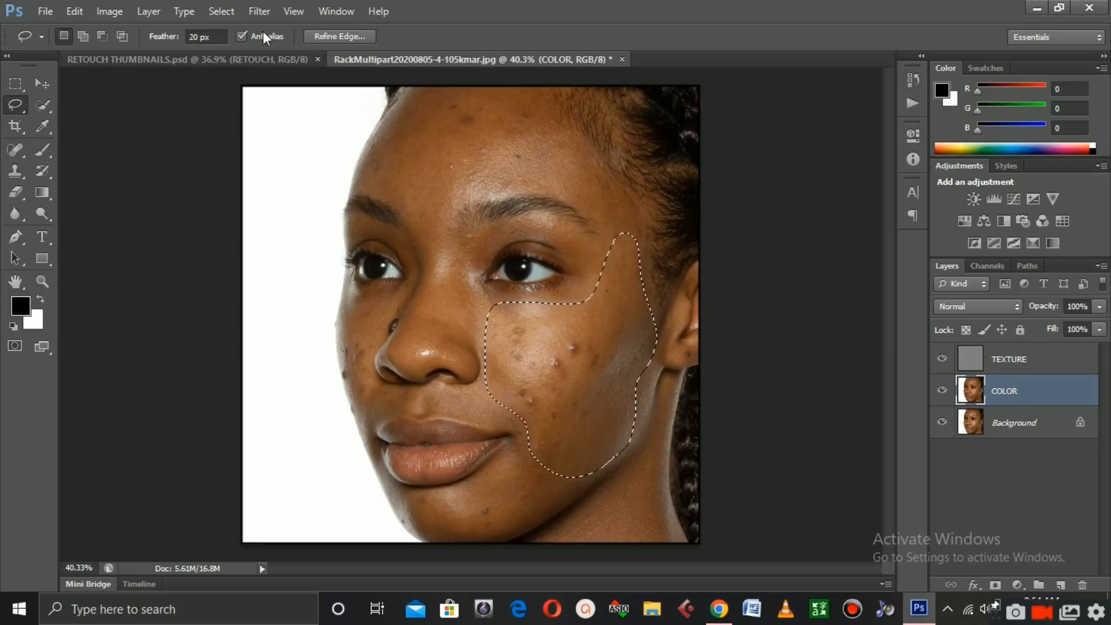
Apply a Gaussian Blur with a radius of 29.1 pixels to the cheek selection on the COLOR layer
click(259, 12)
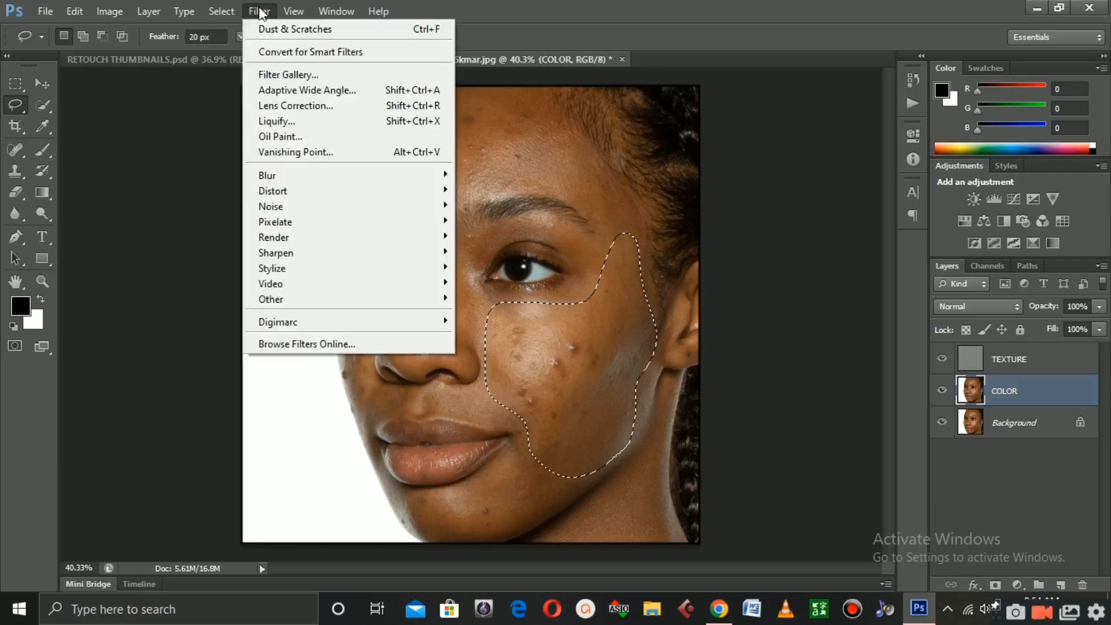
mouse_move(299, 179)
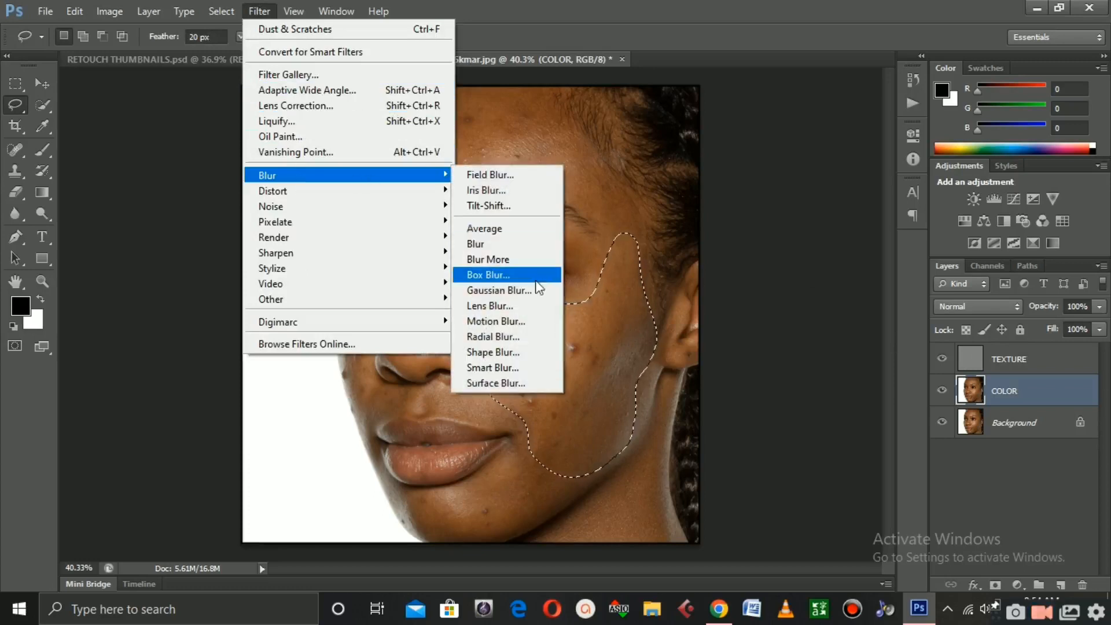
click(519, 291)
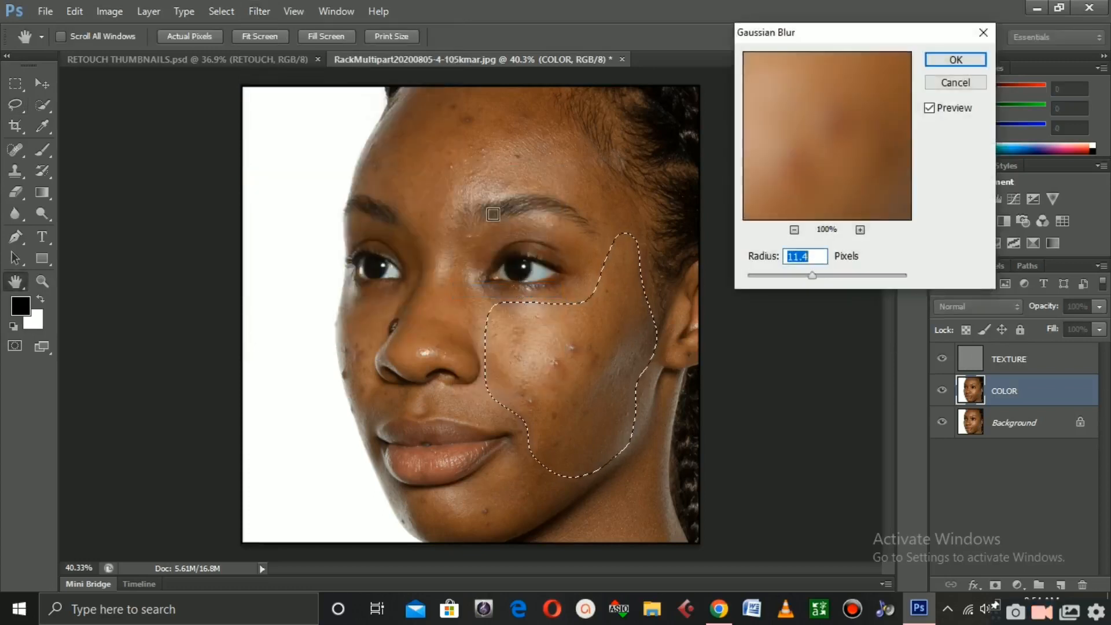
mouse_move(811, 276)
mouse_down()
mouse_move(775, 276)
mouse_move(868, 277)
mouse_move(817, 283)
mouse_up()
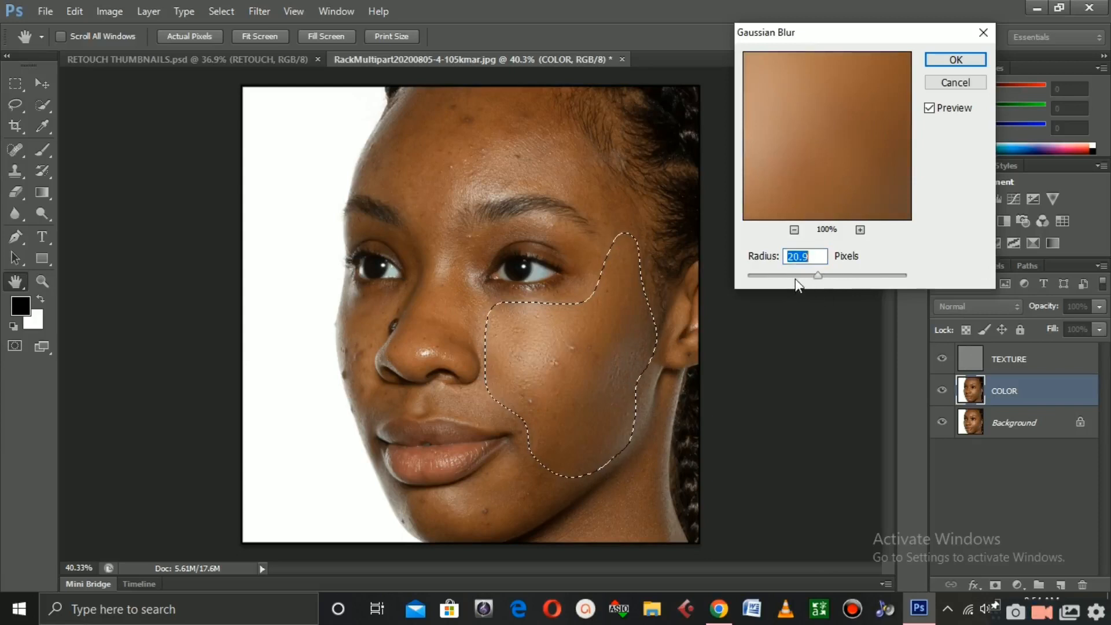
mouse_move(818, 282)
mouse_down()
mouse_move(799, 281)
mouse_move(827, 283)
mouse_move(821, 275)
mouse_up()
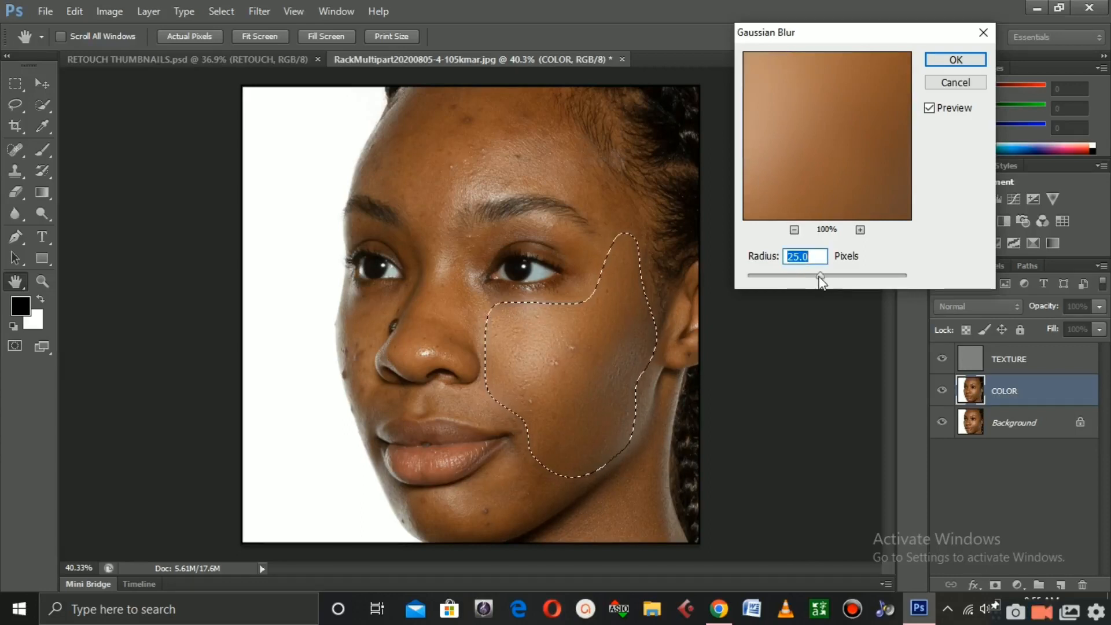
drag(819, 274, 831, 277)
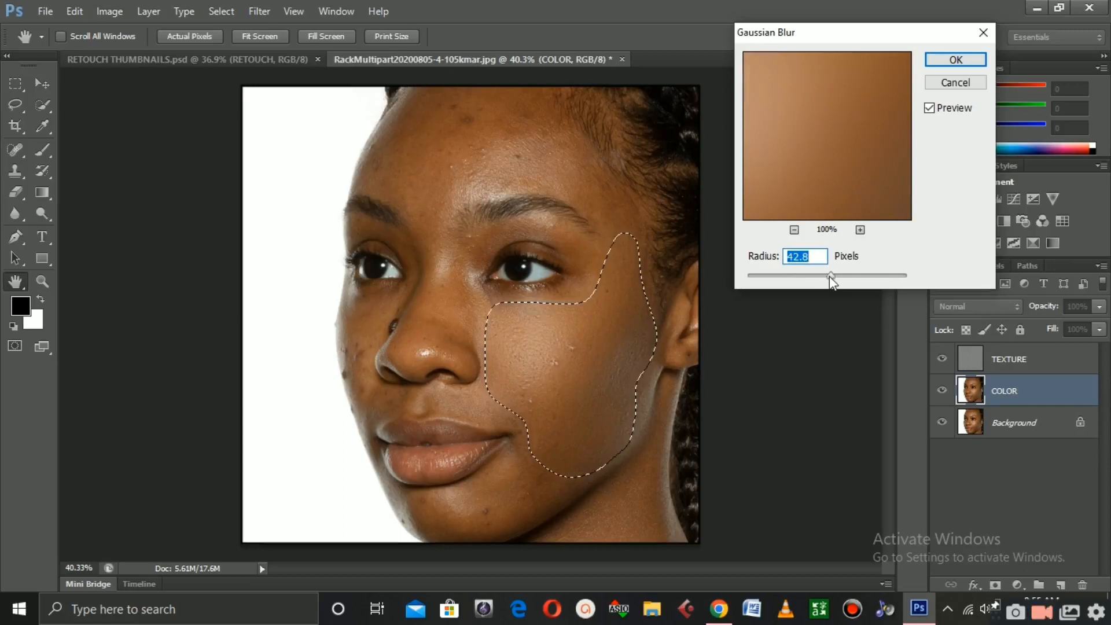
drag(828, 276, 823, 277)
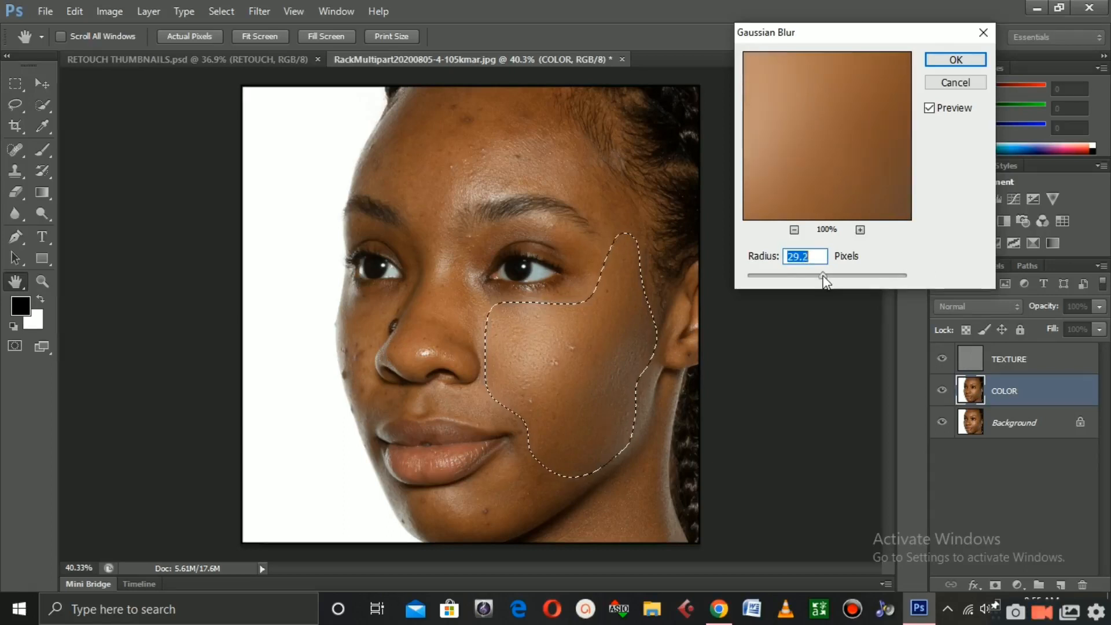
drag(822, 274, 823, 276)
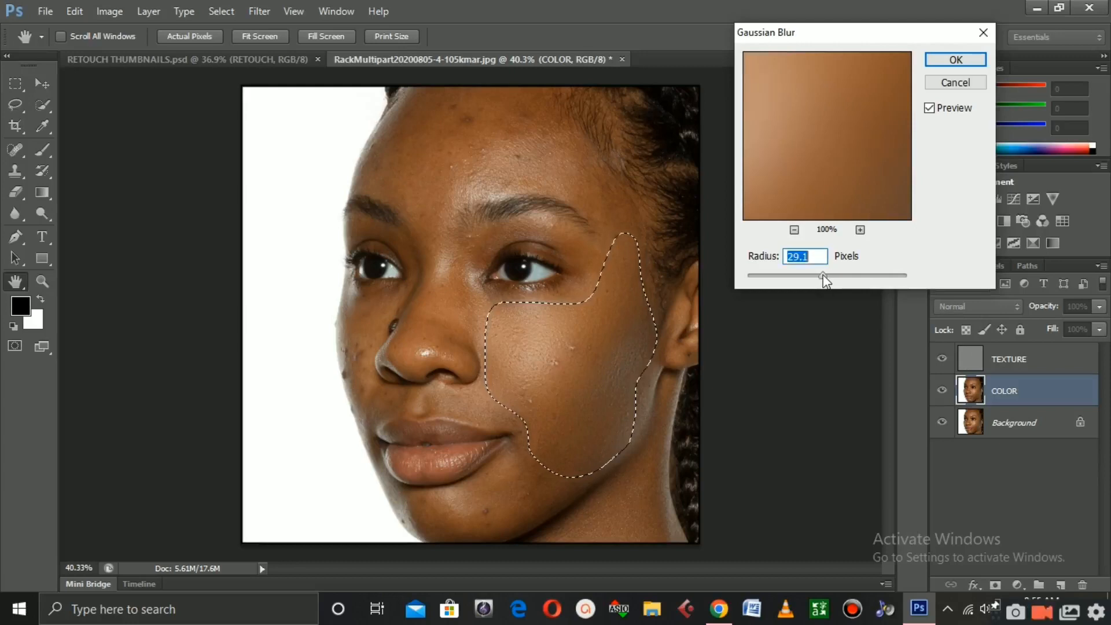
click(949, 61)
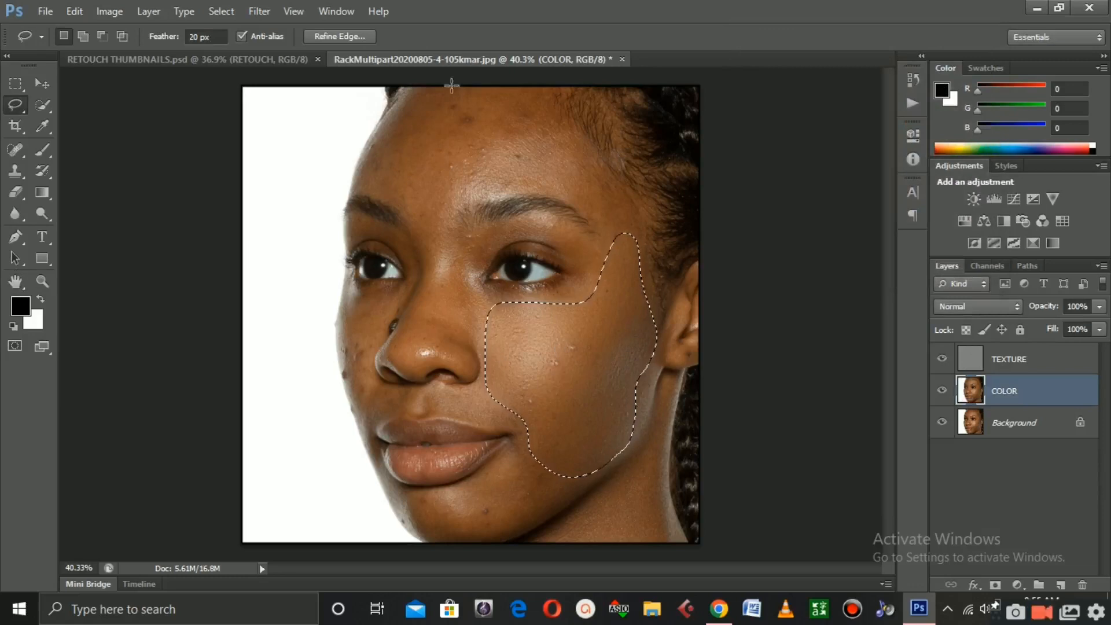
Deselect the cheek and lasso a new selection around the forehead
key(ctrl+d)
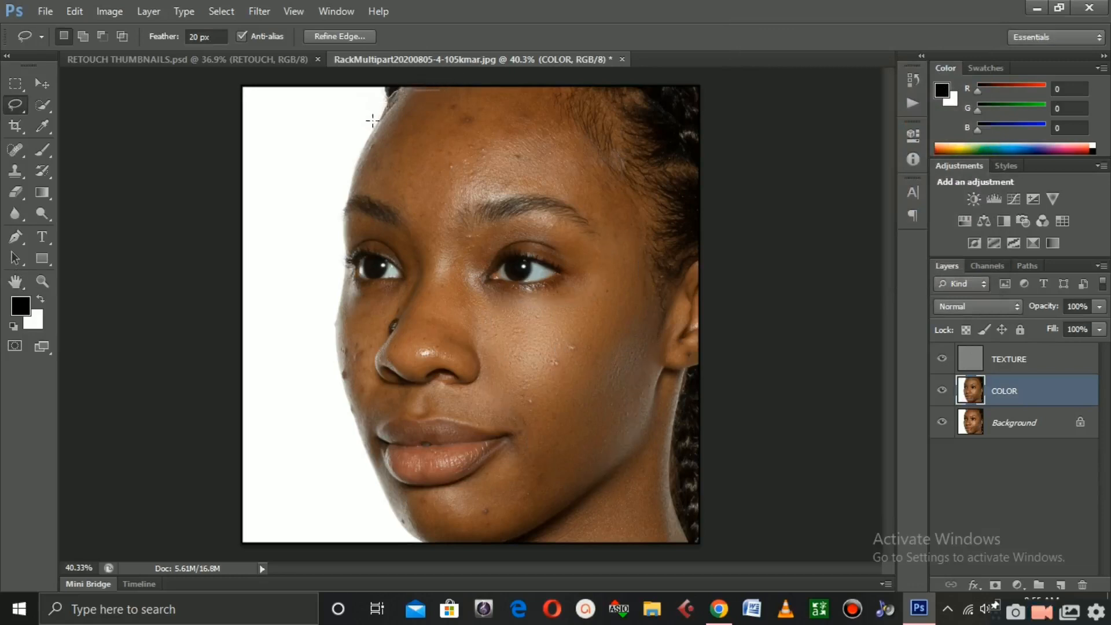
mouse_move(348, 202)
mouse_down()
mouse_move(413, 226)
mouse_move(483, 195)
mouse_up()
mouse_move(592, 214)
mouse_down()
mouse_move(633, 226)
mouse_move(639, 203)
mouse_move(556, 93)
mouse_move(399, 90)
mouse_up()
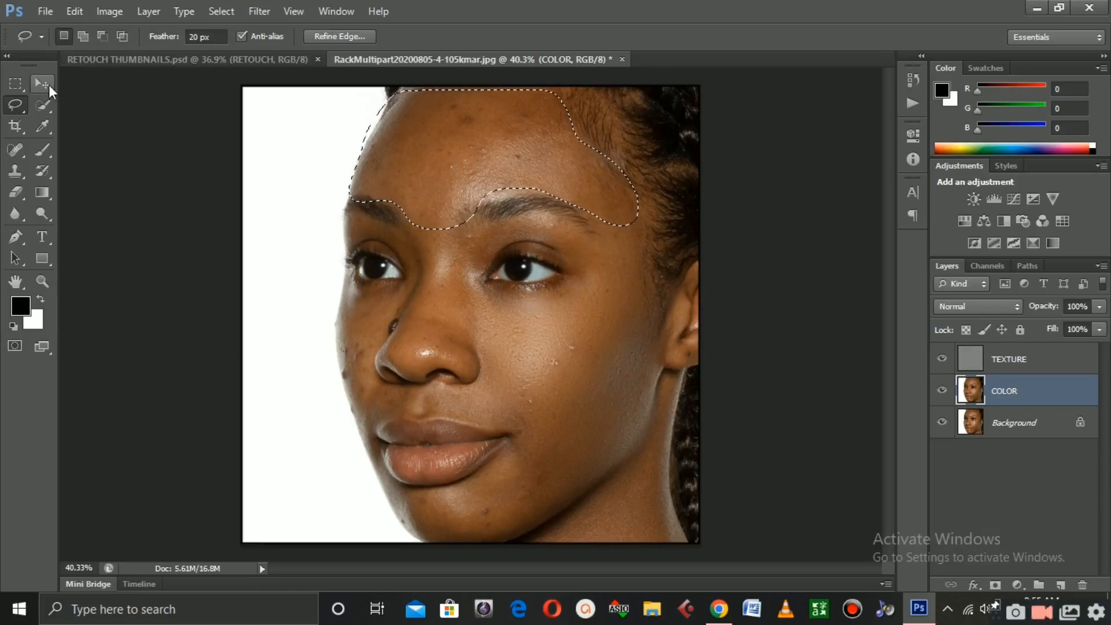
drag(436, 153, 440, 154)
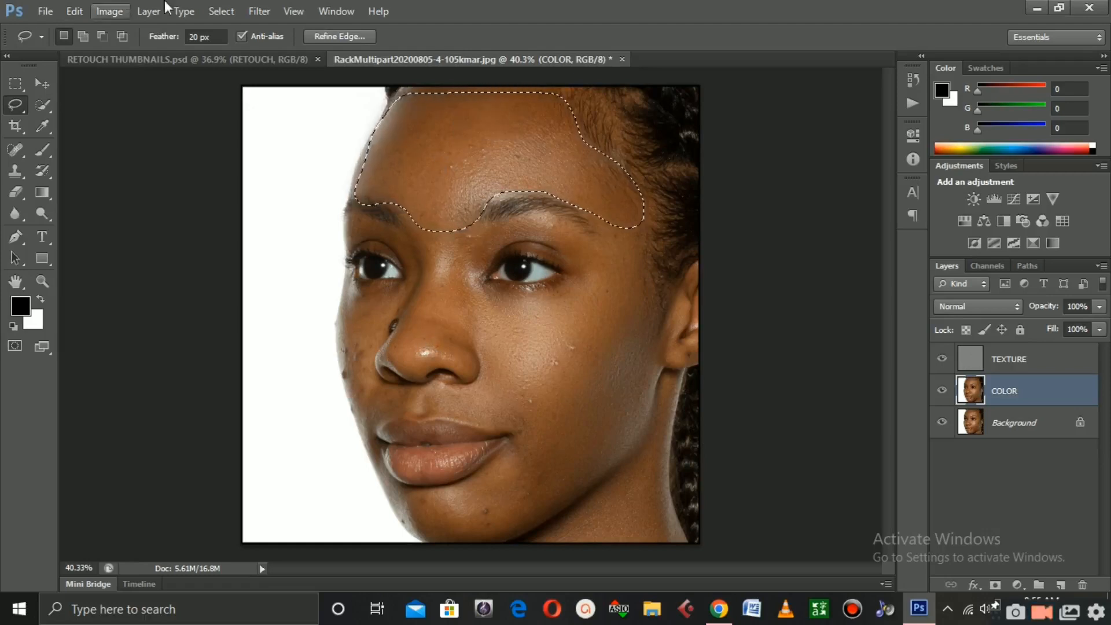
Reapply the last Gaussian Blur filter to the forehead selection
click(252, 12)
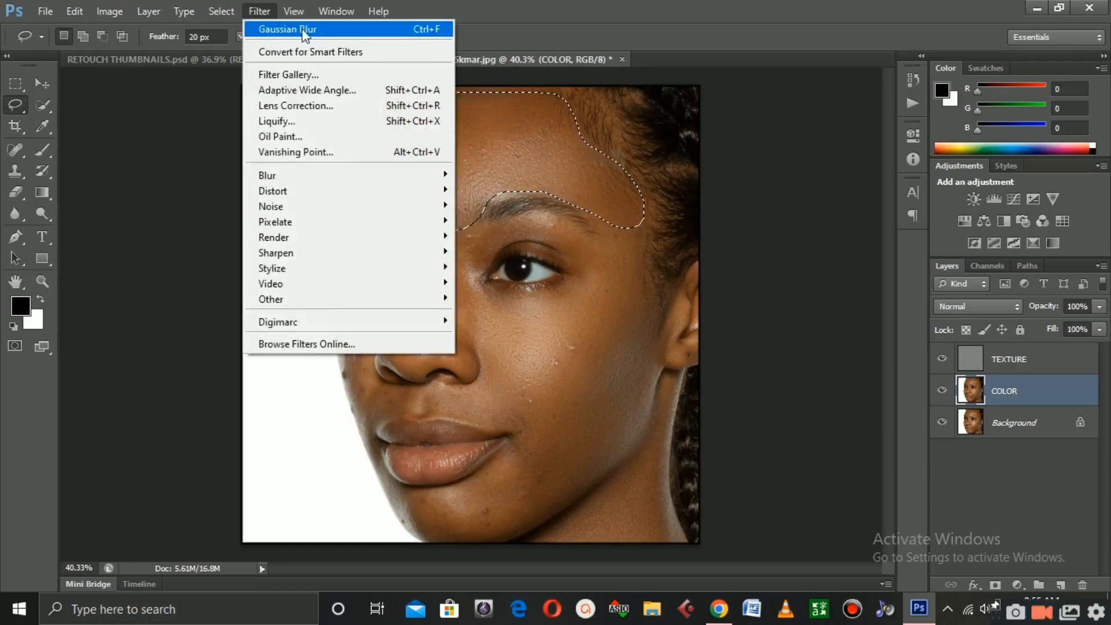
click(313, 29)
click(261, 13)
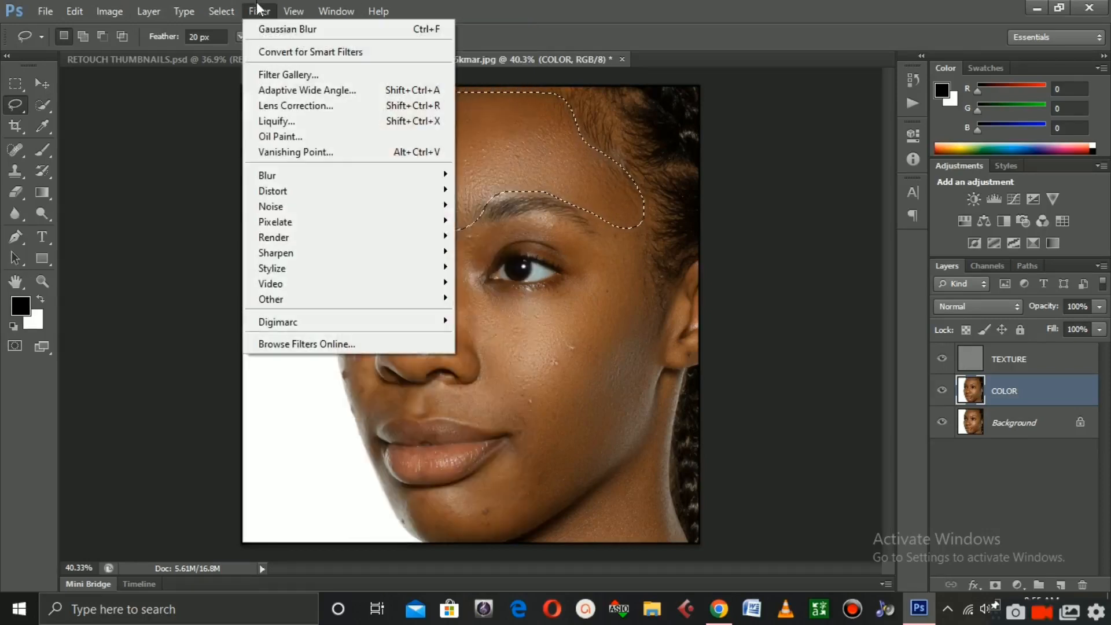
click(426, 31)
click(255, 11)
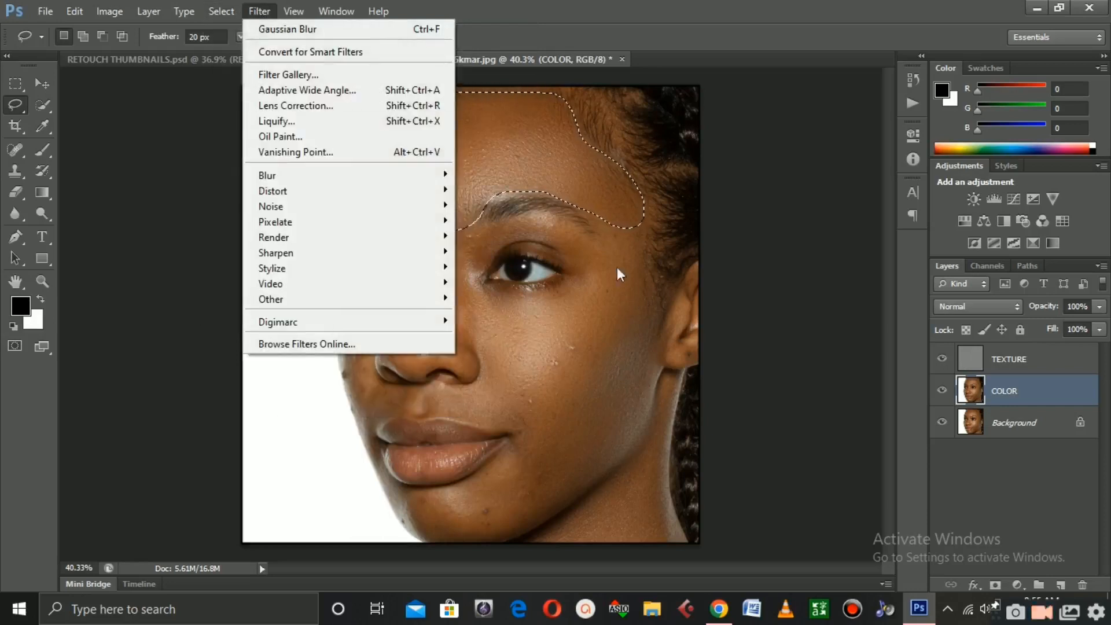
click(489, 1)
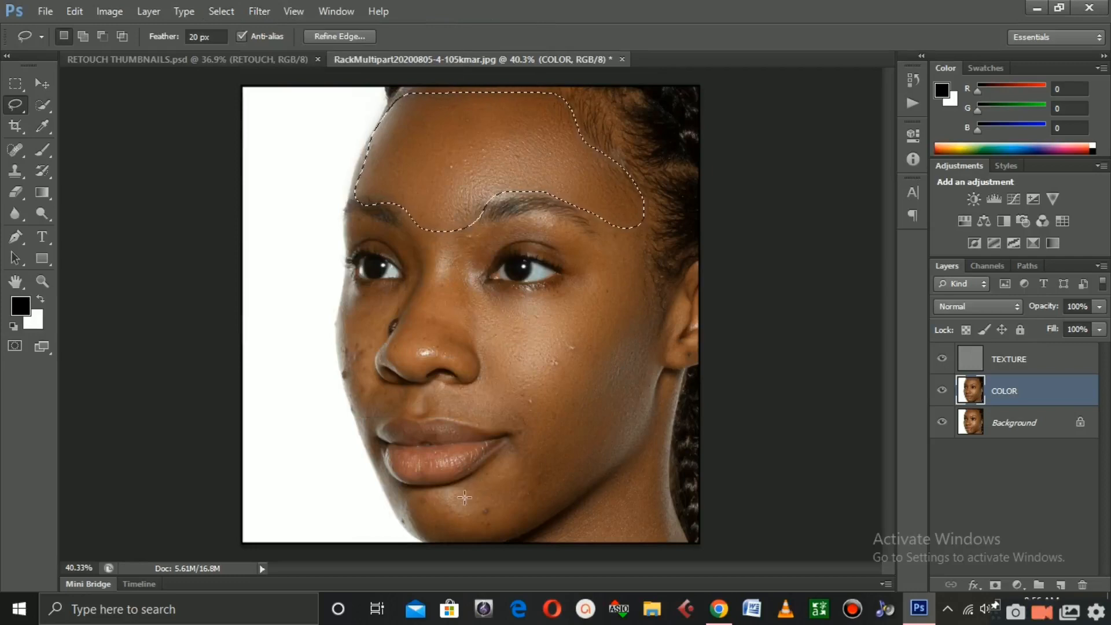
scroll(489, 515, up, 3)
scroll(489, 515, up, 1)
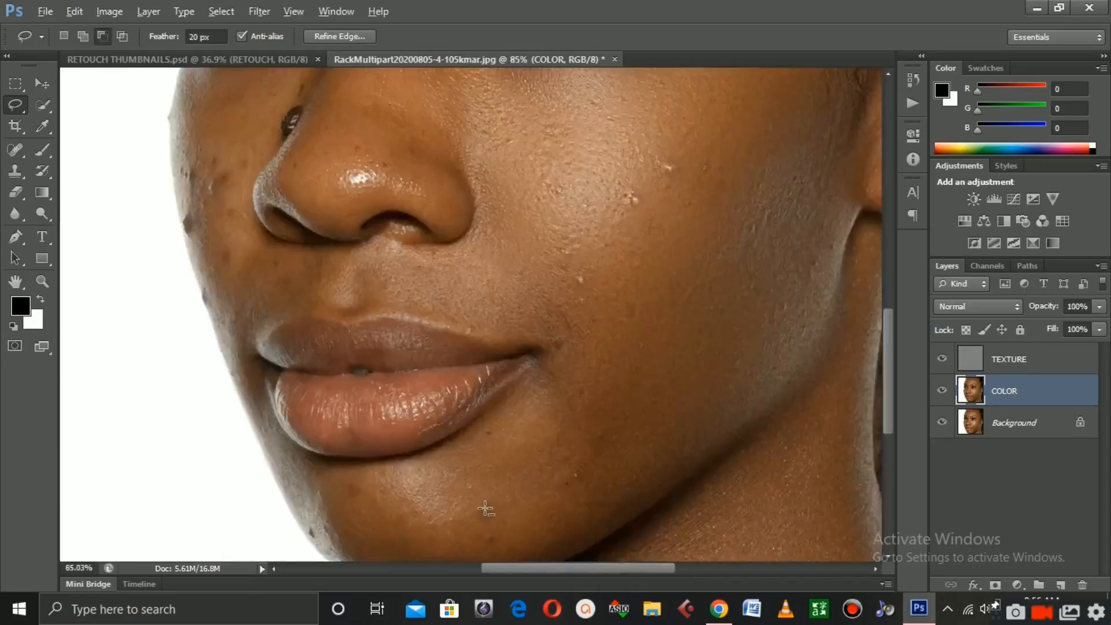
scroll(485, 509, down, 3)
key(alt)
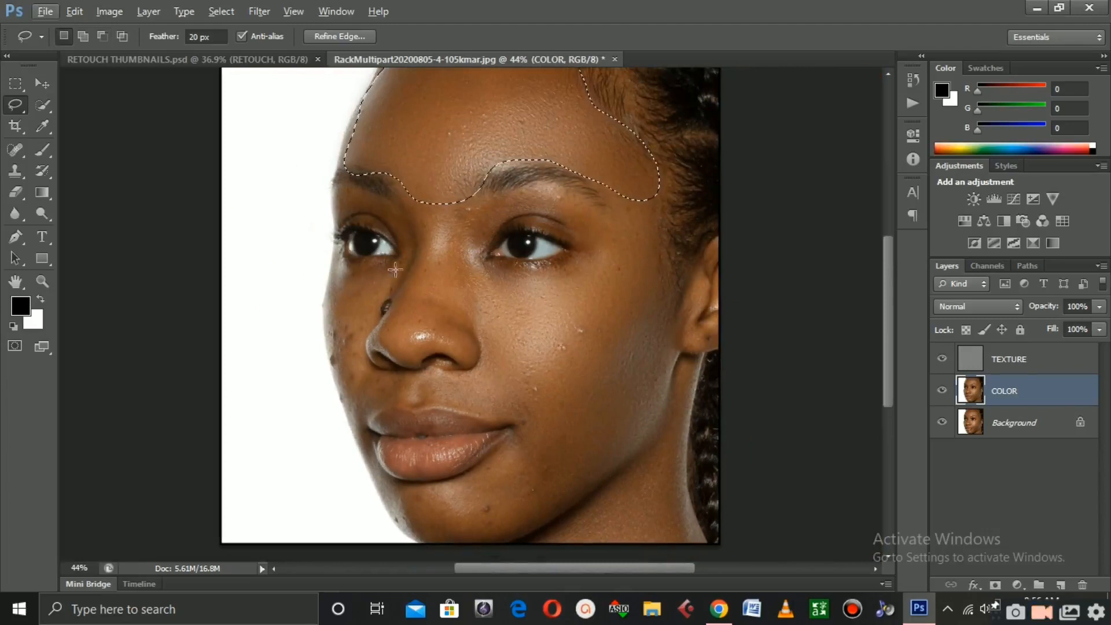
Lasso a new selection along the left cheek beside the nose, from under the eye down to the mouth
drag(407, 260, 345, 260)
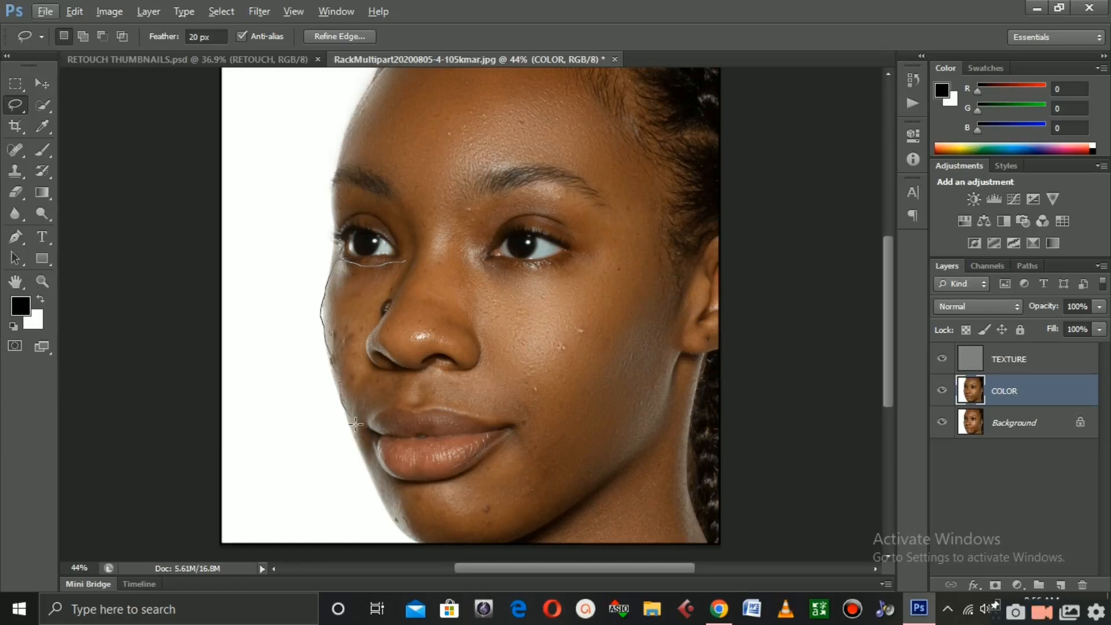
drag(372, 423, 374, 369)
mouse_move(377, 321)
mouse_down()
mouse_move(395, 277)
mouse_move(375, 264)
mouse_up()
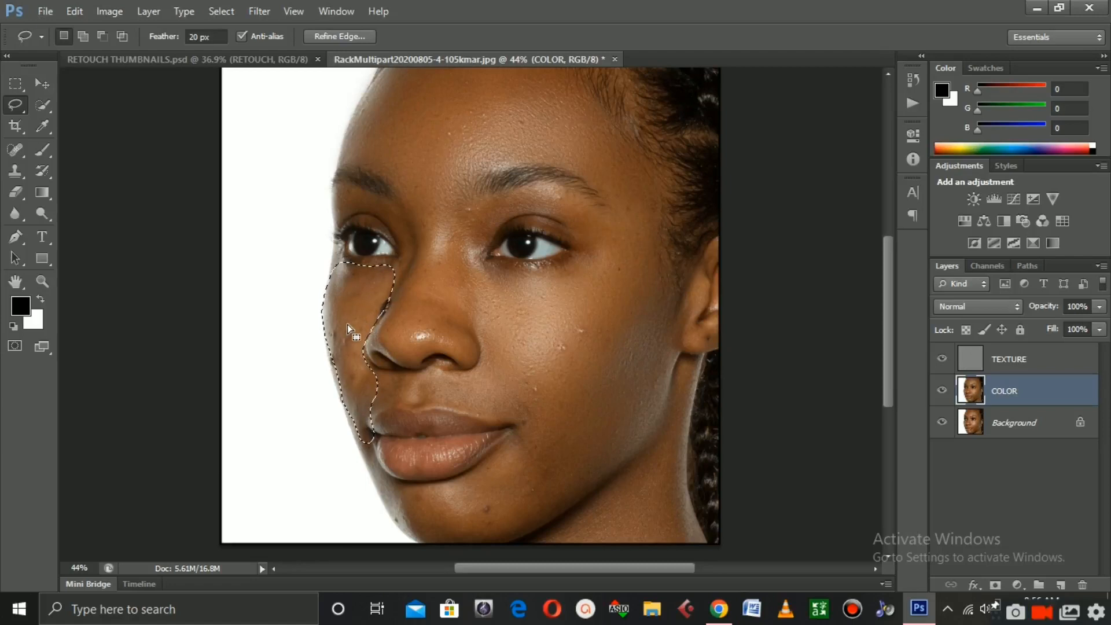
drag(351, 316, 348, 317)
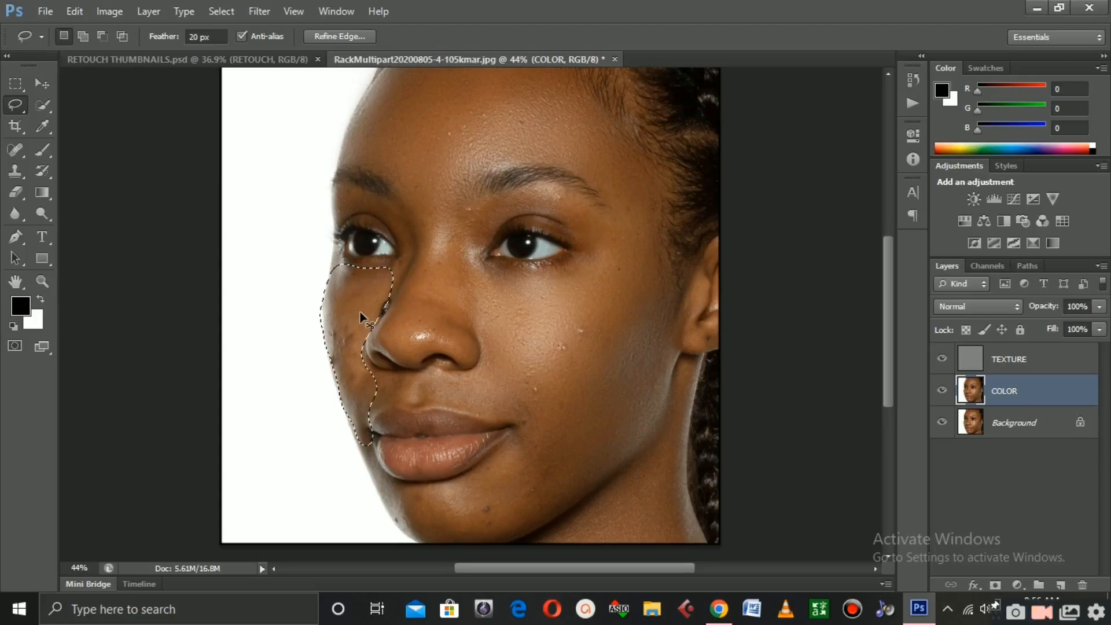
Apply a Gaussian Blur with a radius of 15.5 pixels to the left cheek selection on the COLOR layer
key(ctrl+f)
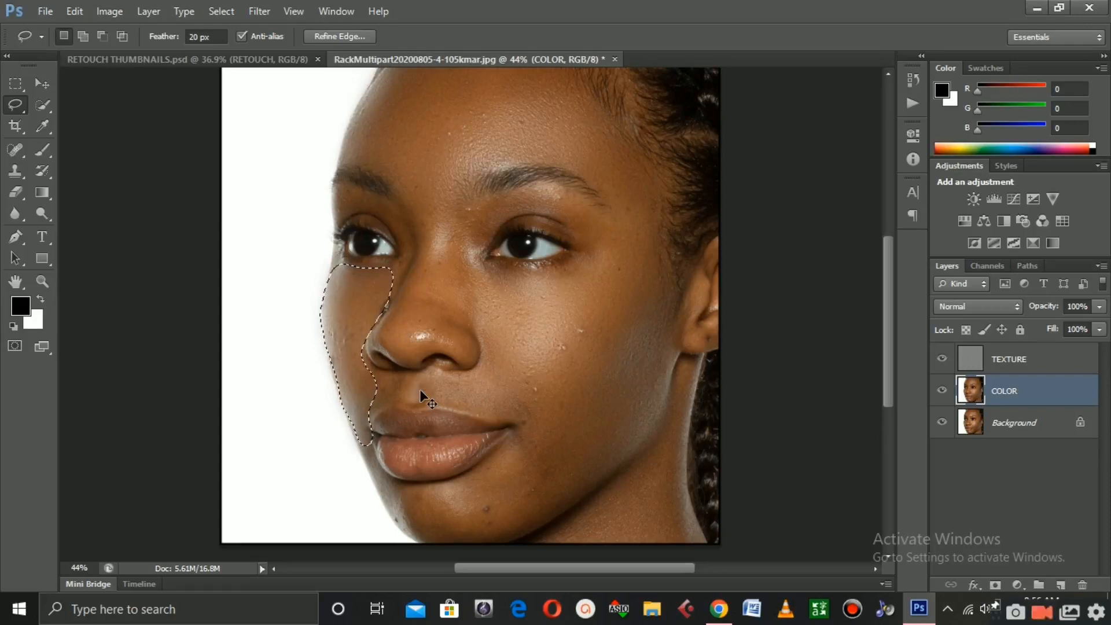
key(ctrl+z)
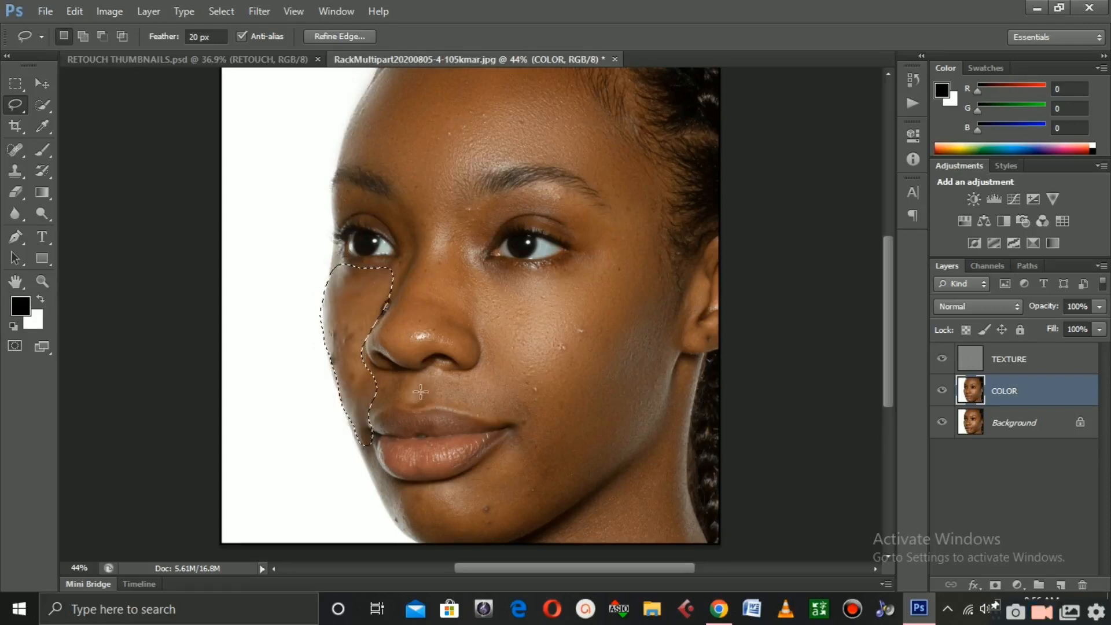
click(263, 11)
mouse_move(298, 177)
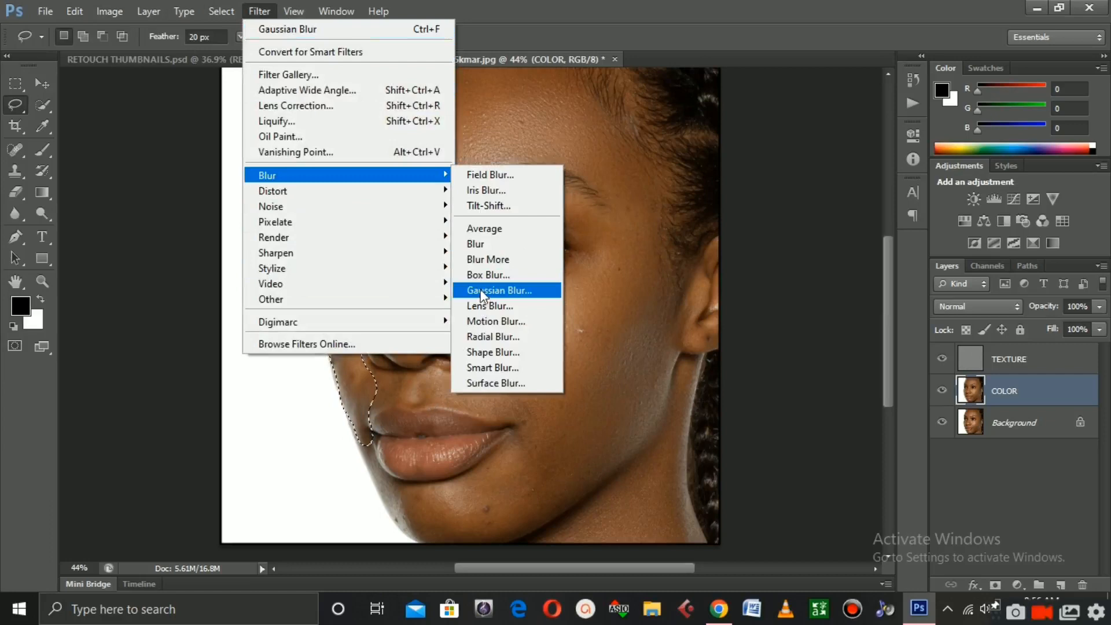
click(483, 291)
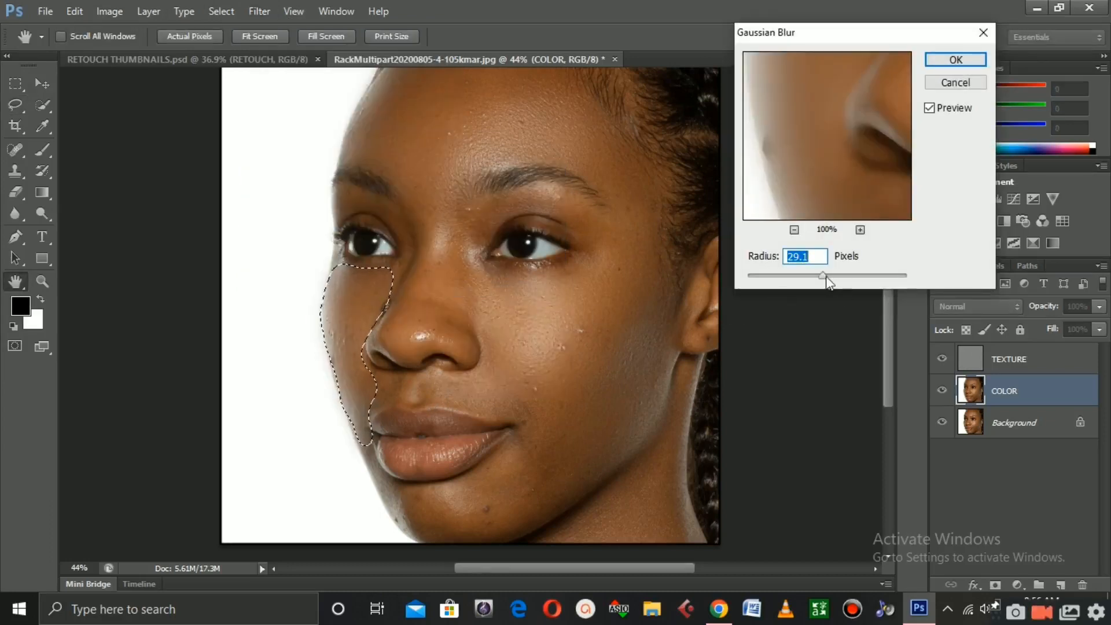
drag(823, 276, 818, 274)
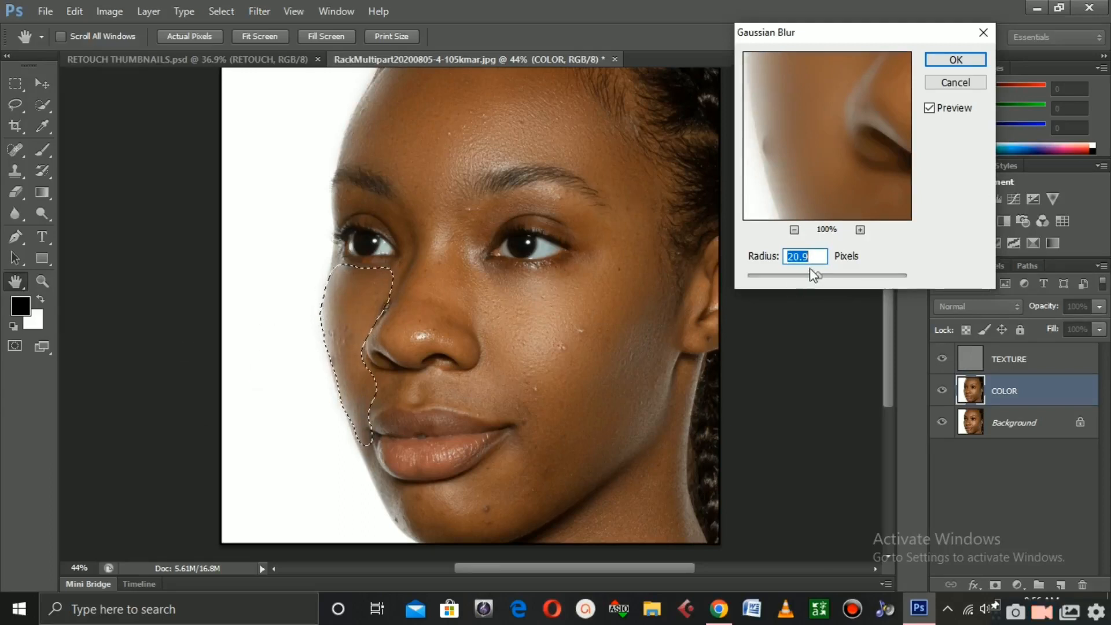
click(802, 276)
drag(806, 276, 814, 273)
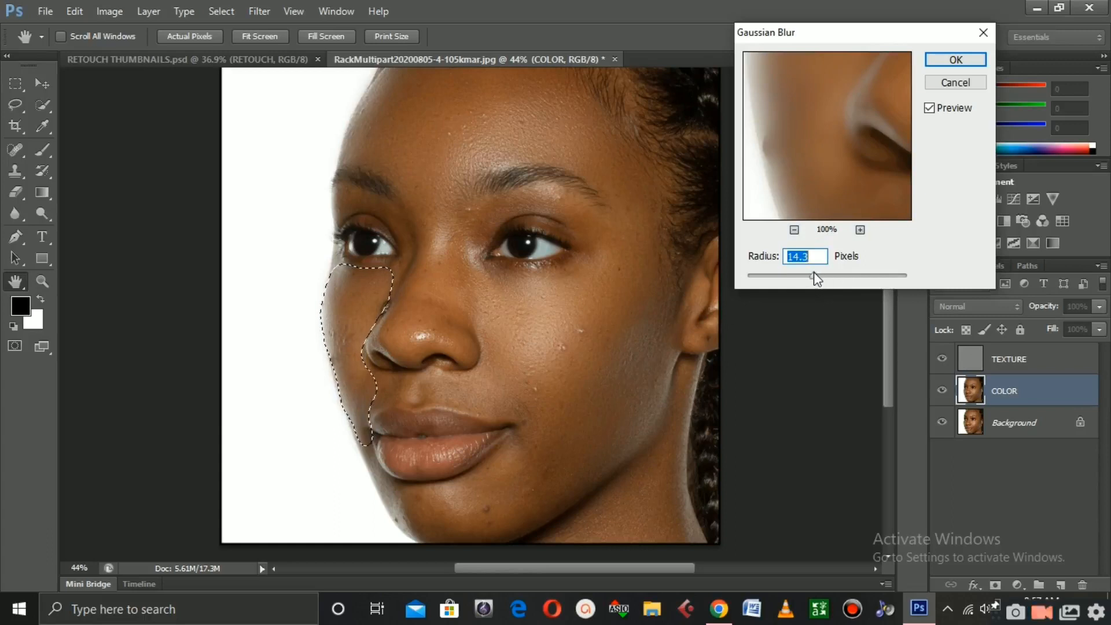
drag(814, 273, 818, 275)
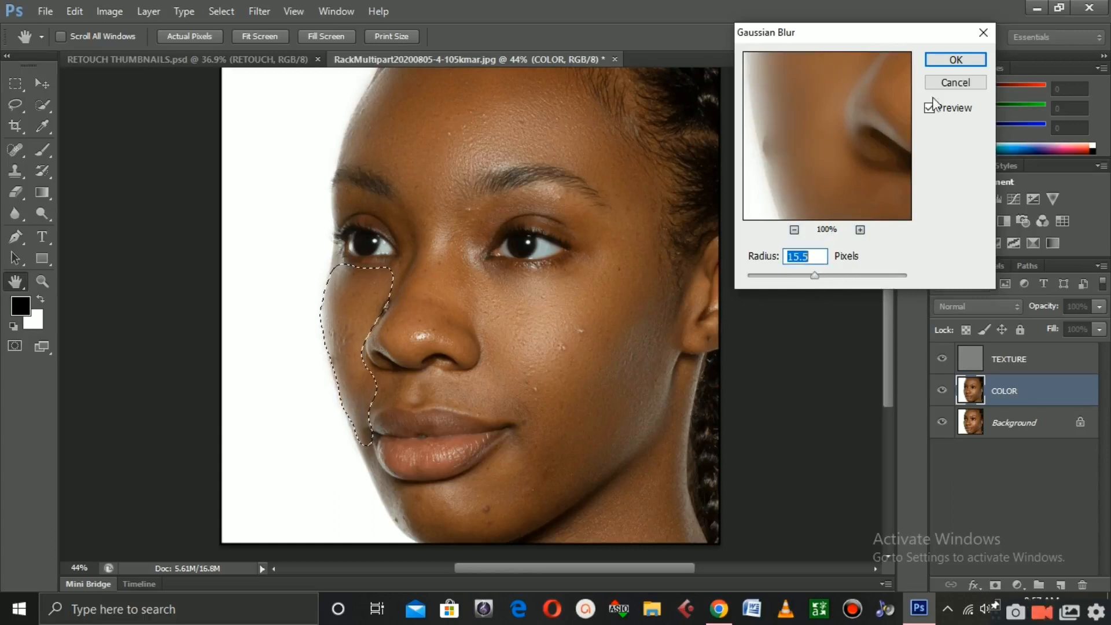
click(943, 62)
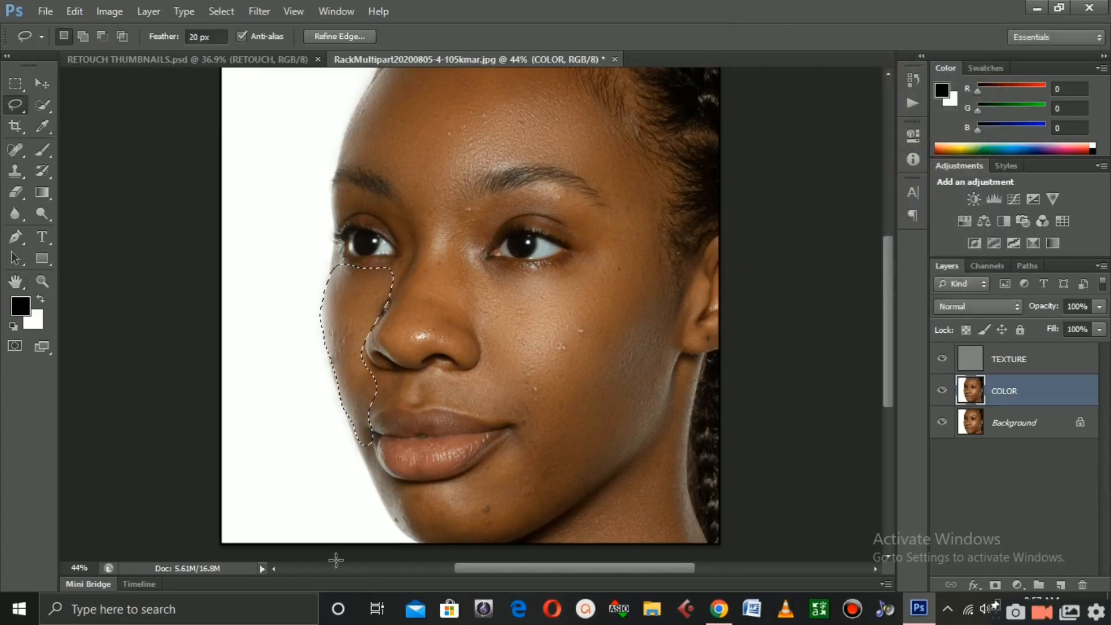
Lasso a new selection around the lower right cheek and jaw below the mouth
scroll(473, 422, down, 2)
scroll(472, 419, down, 3)
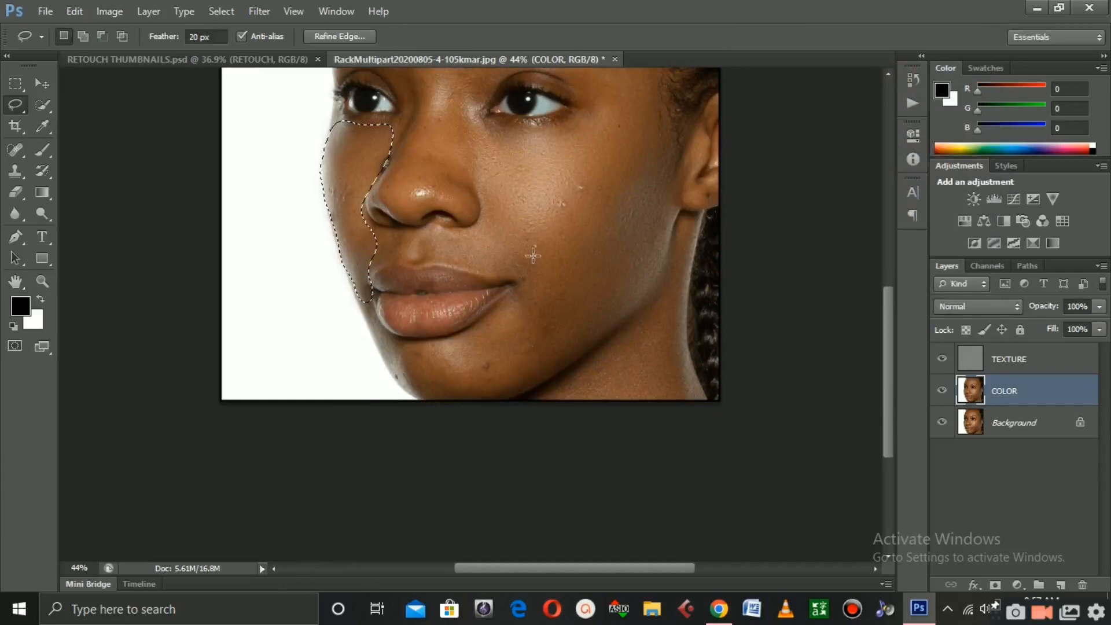
mouse_move(536, 247)
mouse_down()
mouse_move(528, 285)
mouse_move(474, 325)
mouse_move(407, 337)
mouse_up()
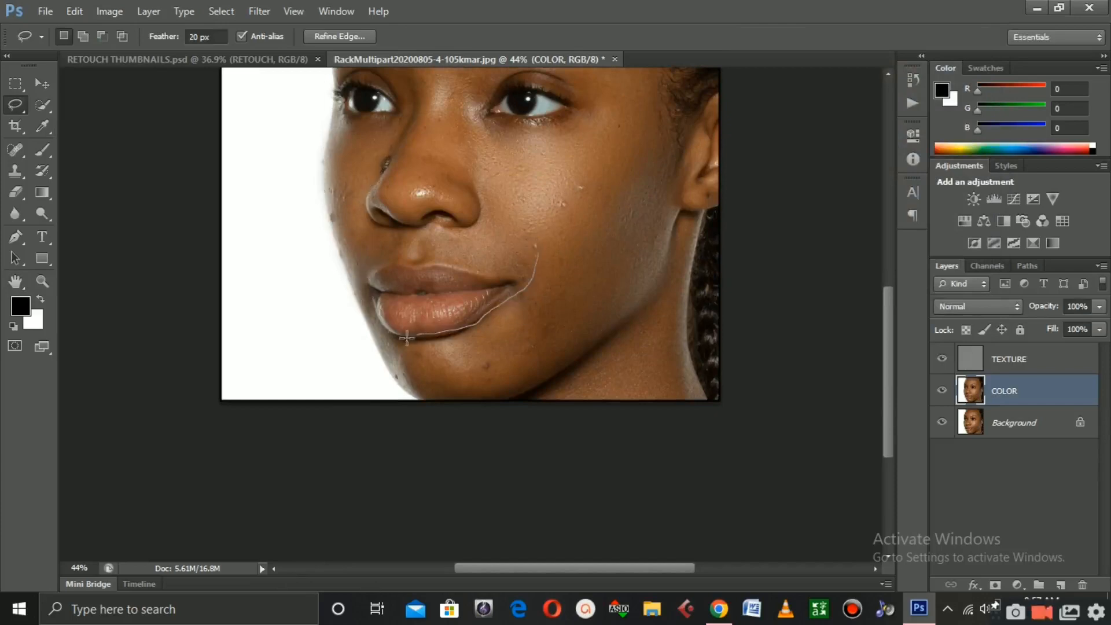
mouse_move(417, 397)
mouse_down()
mouse_move(470, 402)
mouse_move(550, 380)
mouse_move(614, 324)
mouse_move(592, 271)
mouse_move(536, 255)
mouse_up()
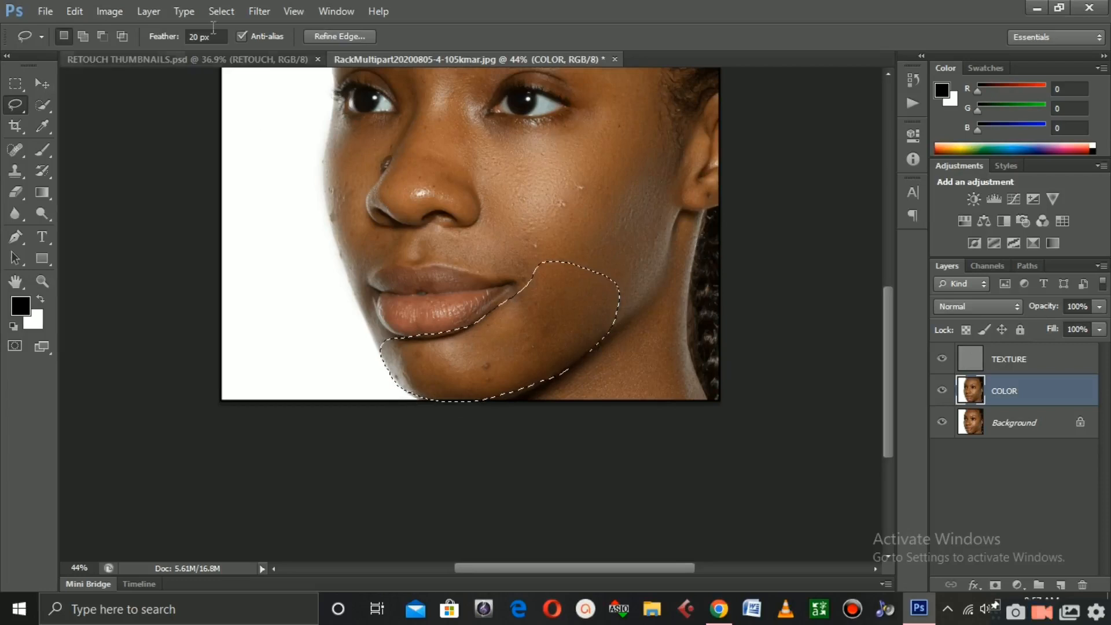
Apply a Gaussian Blur with a radius of 20.9 pixels to the jaw selection
click(260, 11)
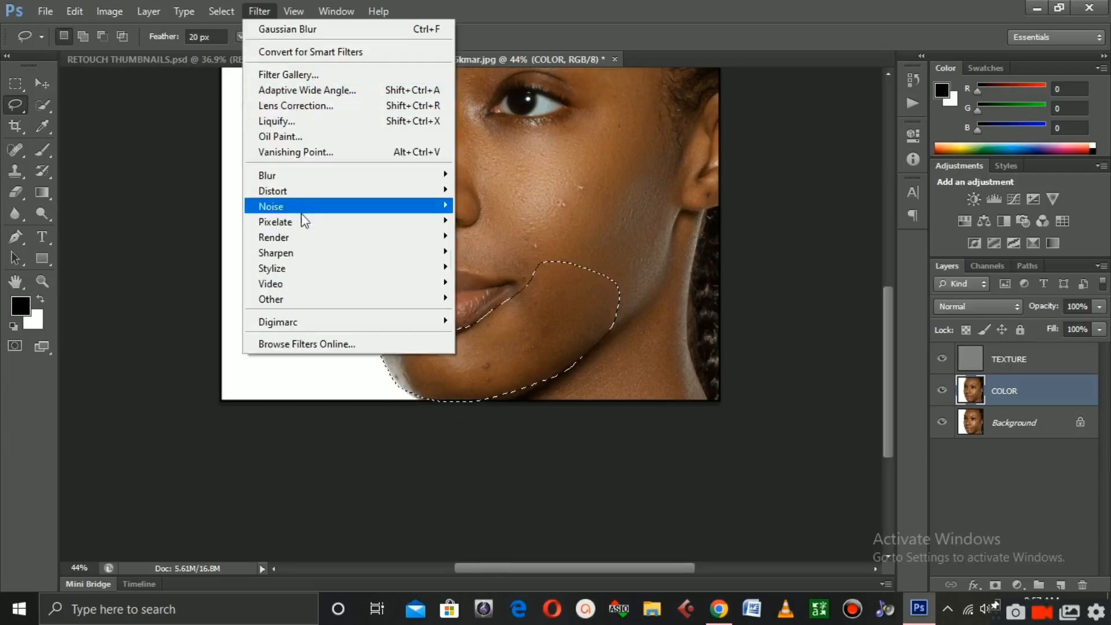
mouse_move(305, 176)
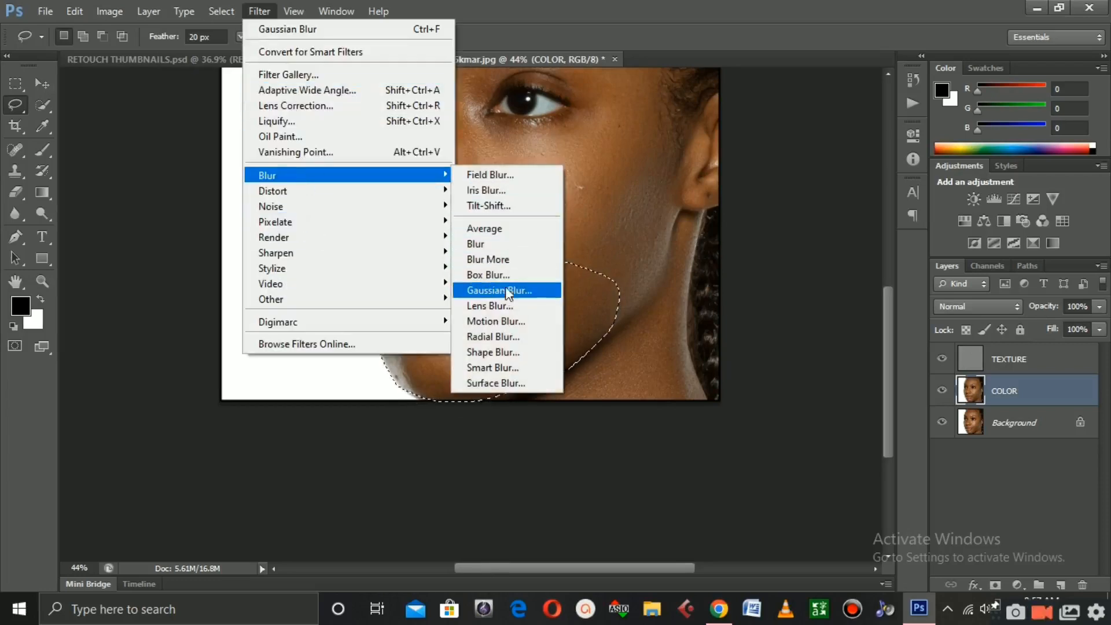
click(498, 290)
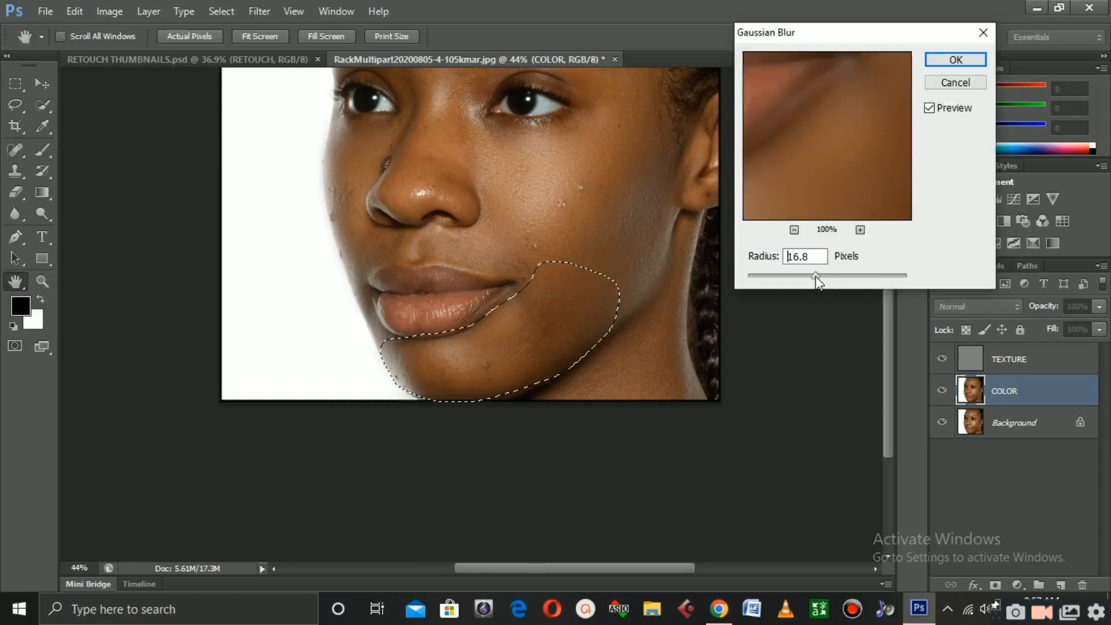
drag(818, 276, 819, 277)
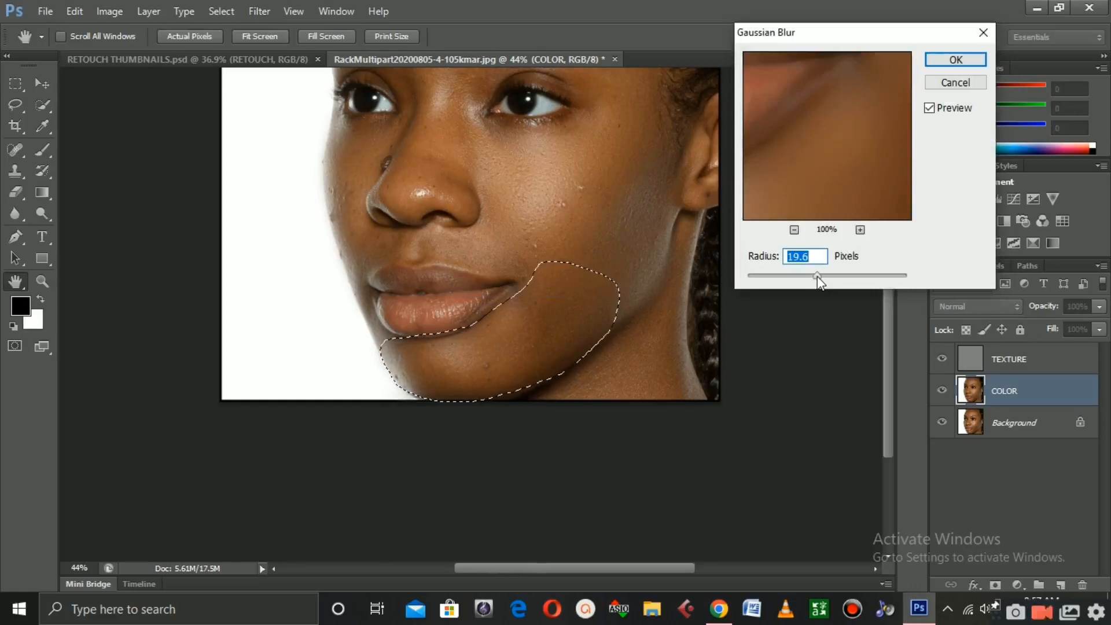
drag(821, 276, 821, 275)
click(955, 60)
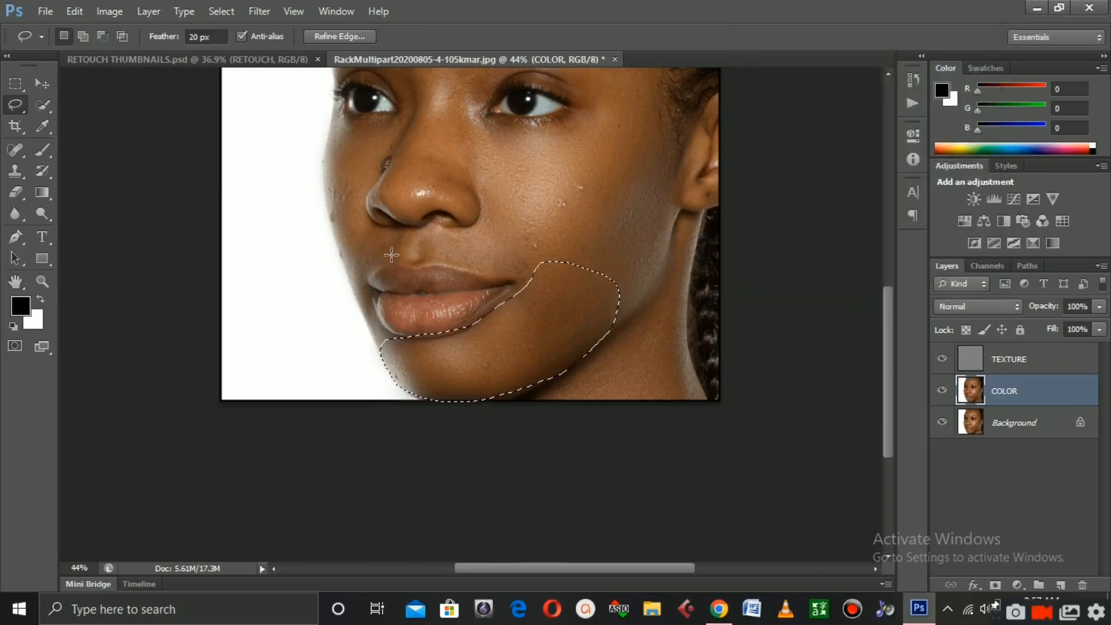
Lasso the area between the nose and upper lip and apply a Gaussian Blur of 8.4 pixels to it
mouse_move(379, 230)
mouse_down()
mouse_move(358, 258)
mouse_move(419, 264)
mouse_up()
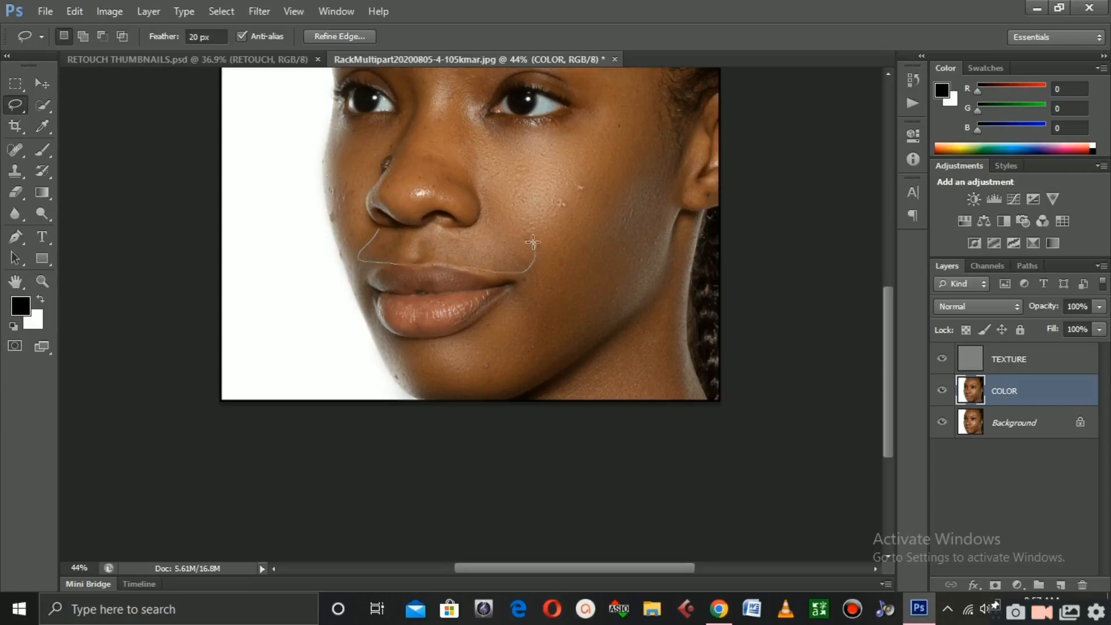
drag(424, 227, 381, 229)
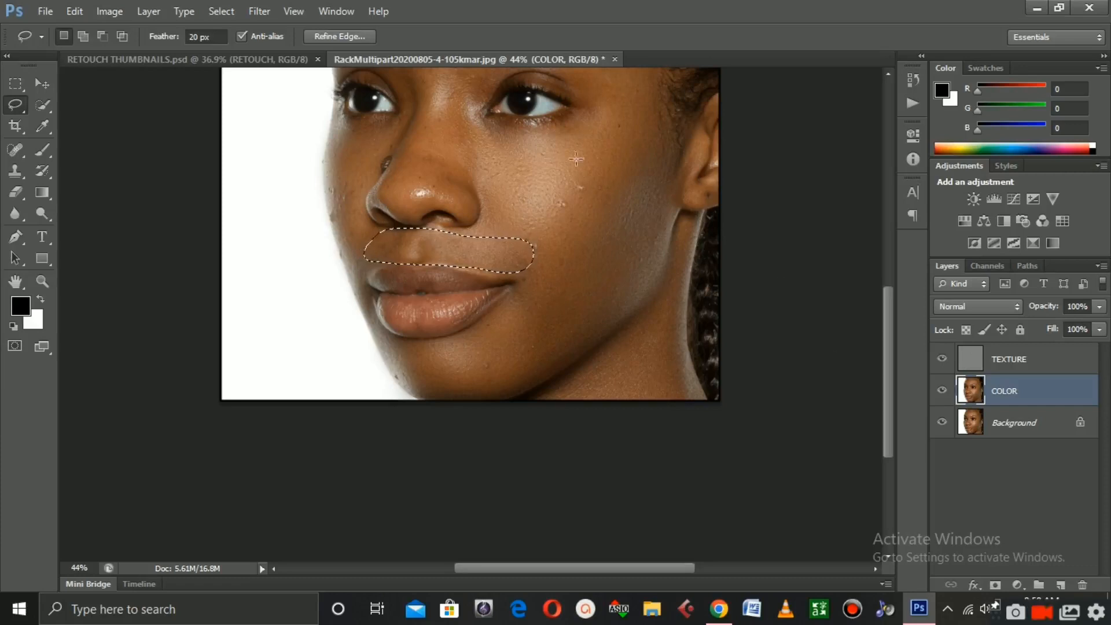
click(248, 10)
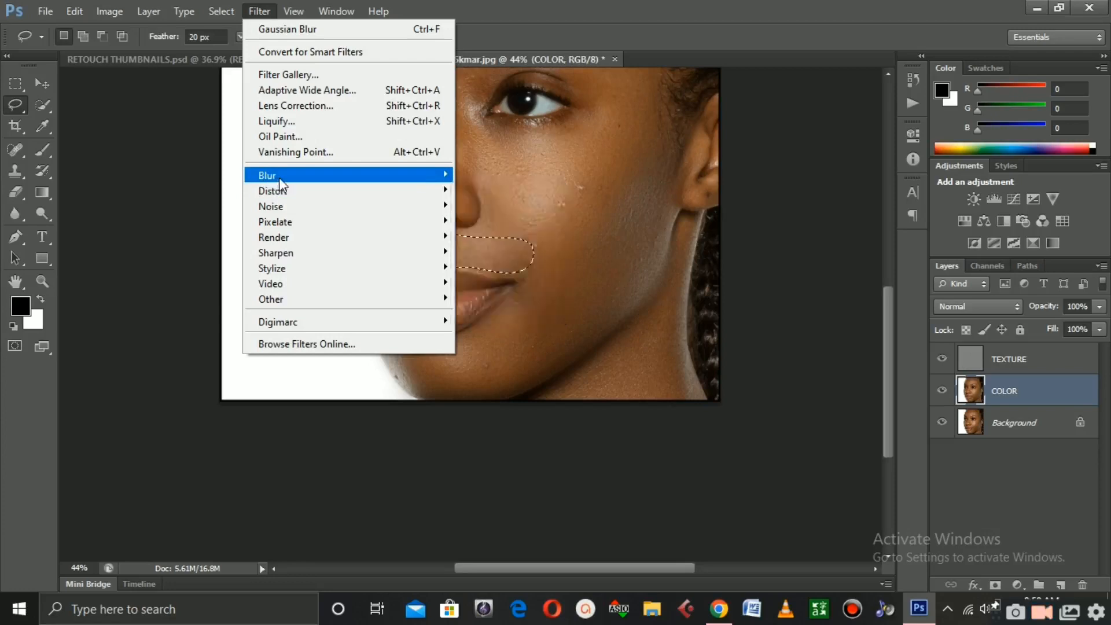
mouse_move(280, 183)
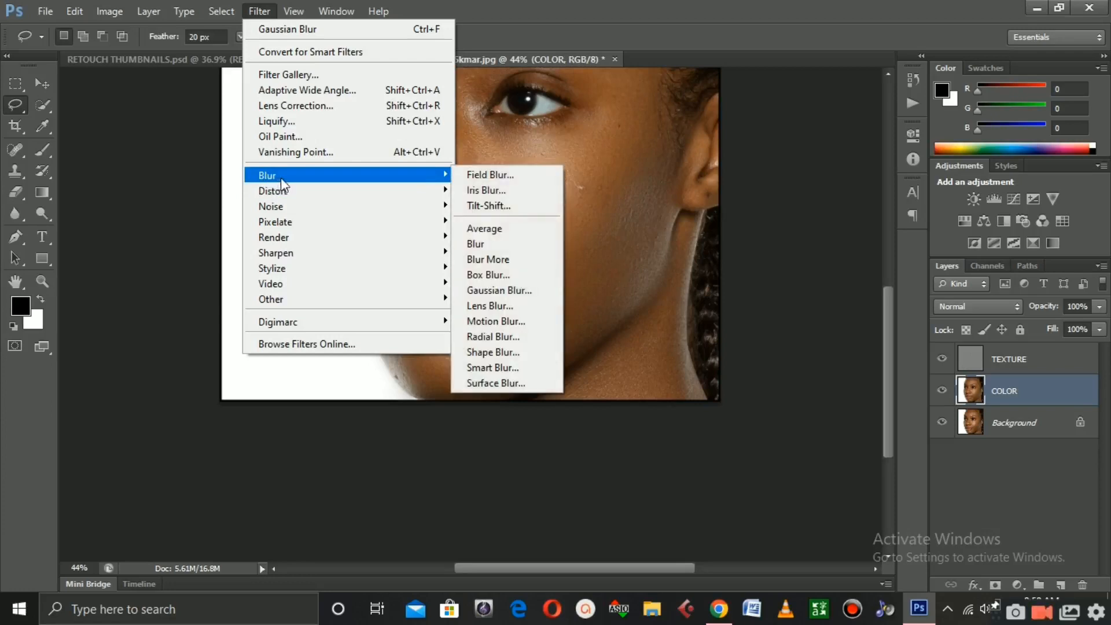
click(517, 290)
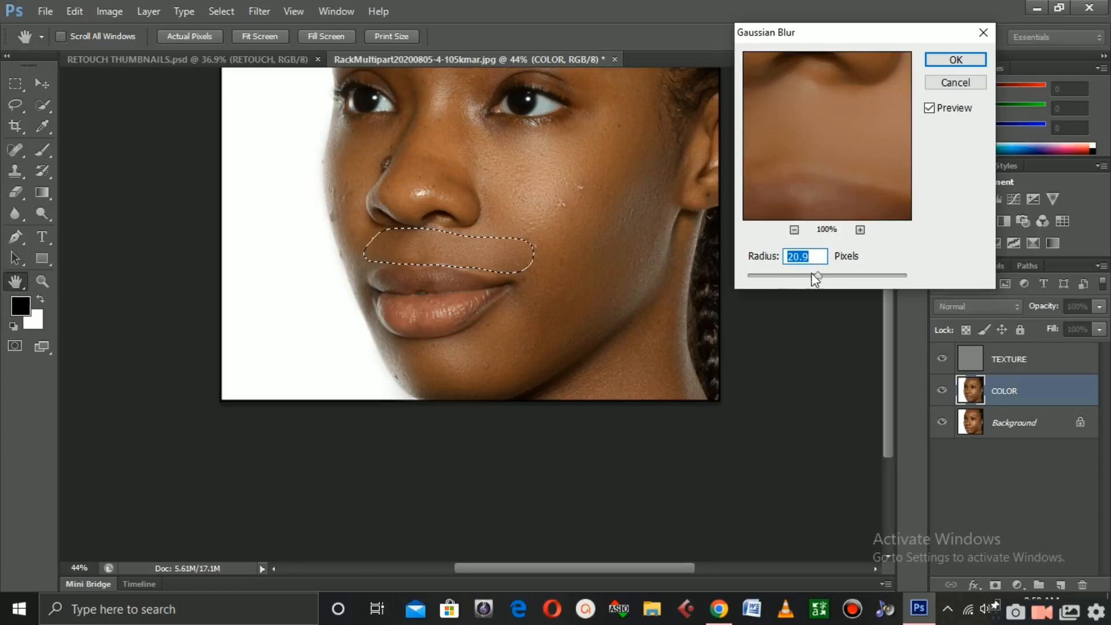
drag(812, 273, 803, 276)
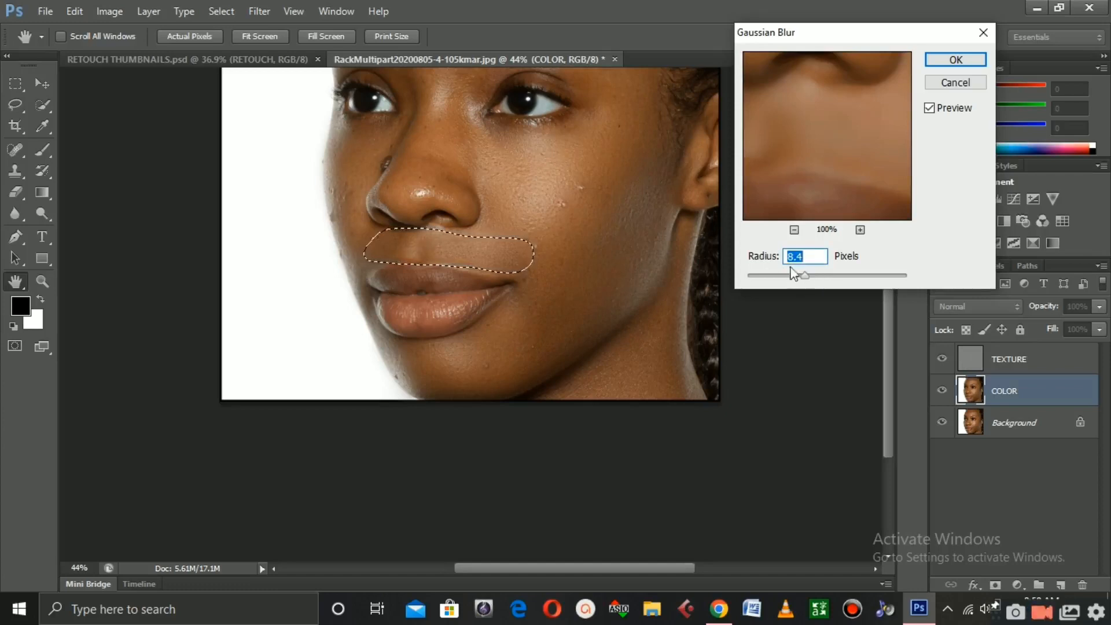
click(956, 59)
Switch to the Lasso Tool and draw a new selection around the nose from bridge to tip
key(l)
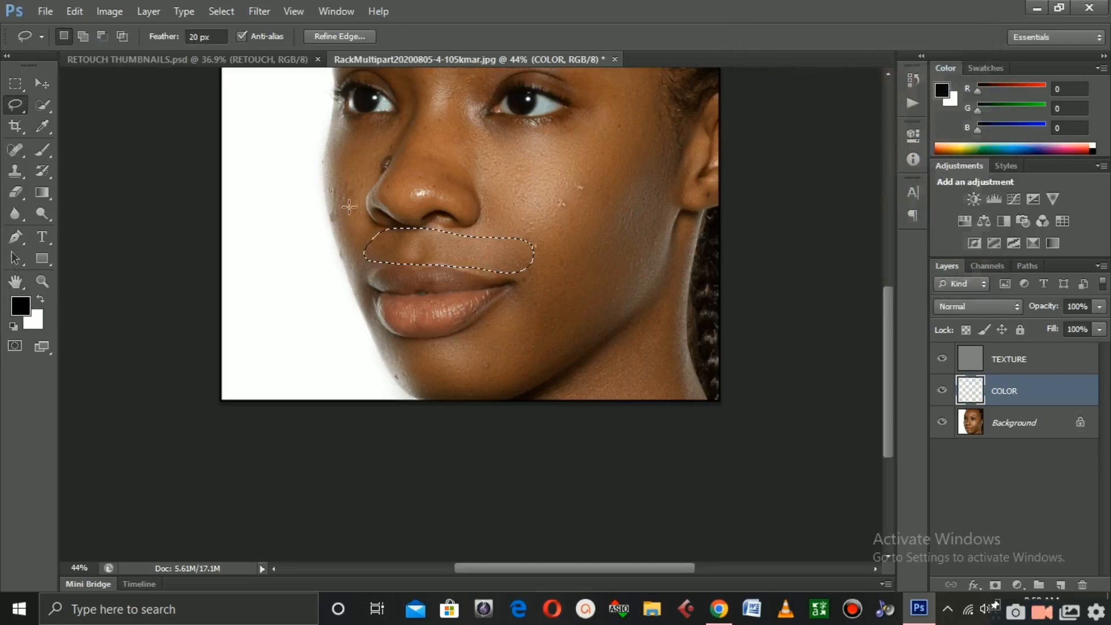
scroll(440, 260, up, 3)
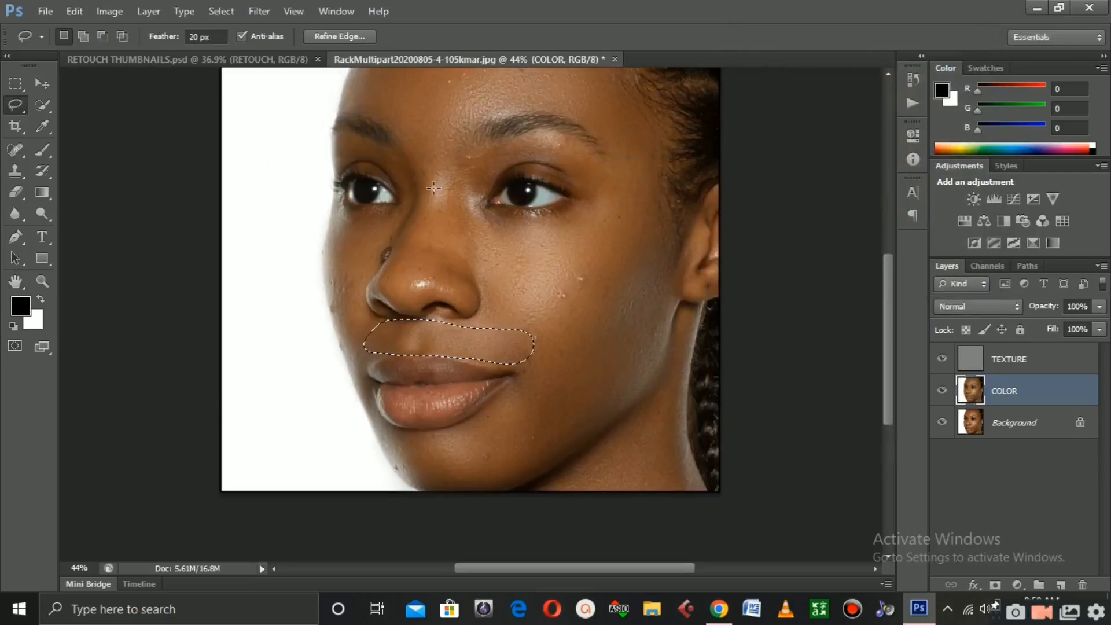
scroll(433, 187, up, 5)
key(alt)
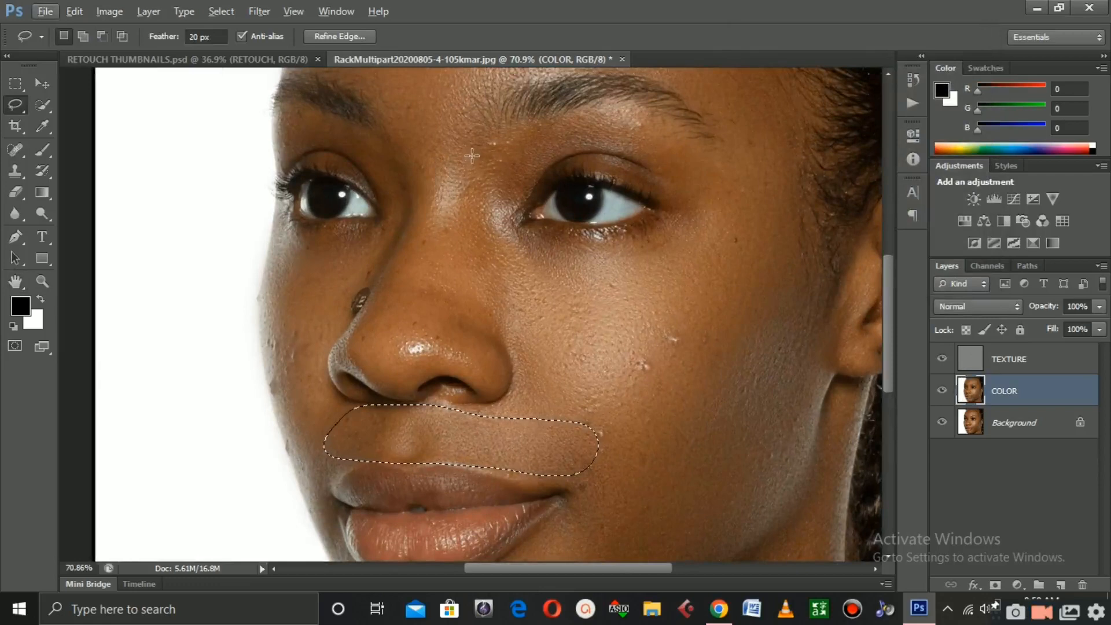
mouse_move(445, 103)
mouse_down()
mouse_move(401, 185)
mouse_move(386, 275)
mouse_move(353, 300)
mouse_move(332, 339)
mouse_move(333, 367)
mouse_move(381, 395)
mouse_move(471, 394)
mouse_up()
mouse_move(497, 197)
mouse_down()
mouse_move(473, 118)
mouse_move(449, 105)
mouse_up()
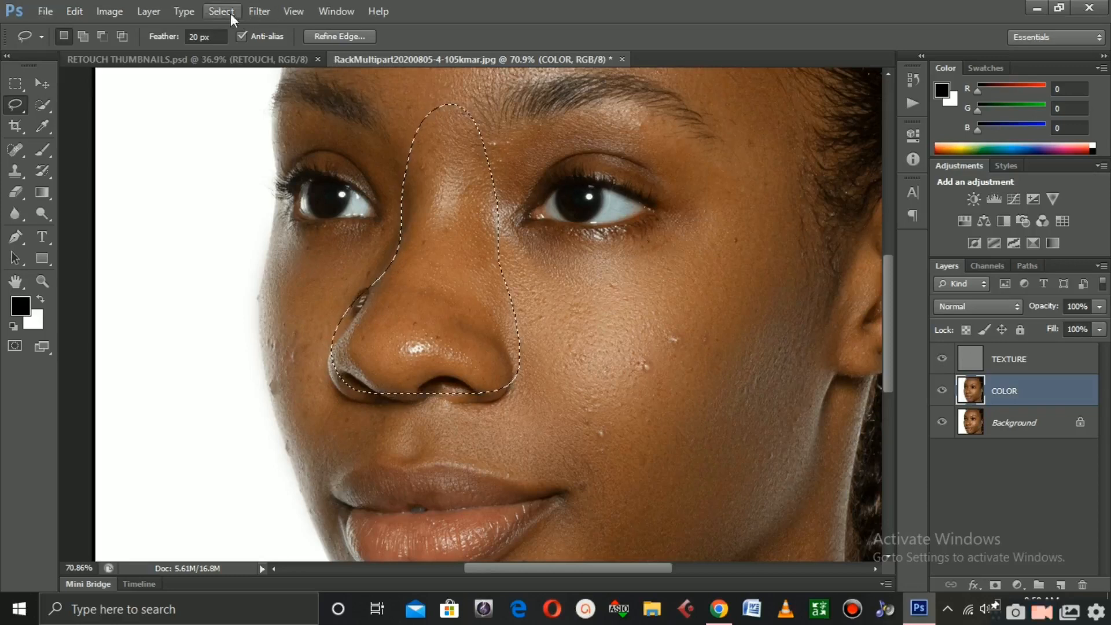
Apply a Gaussian Blur with a radius of 8.8 pixels to the nose selection
click(253, 11)
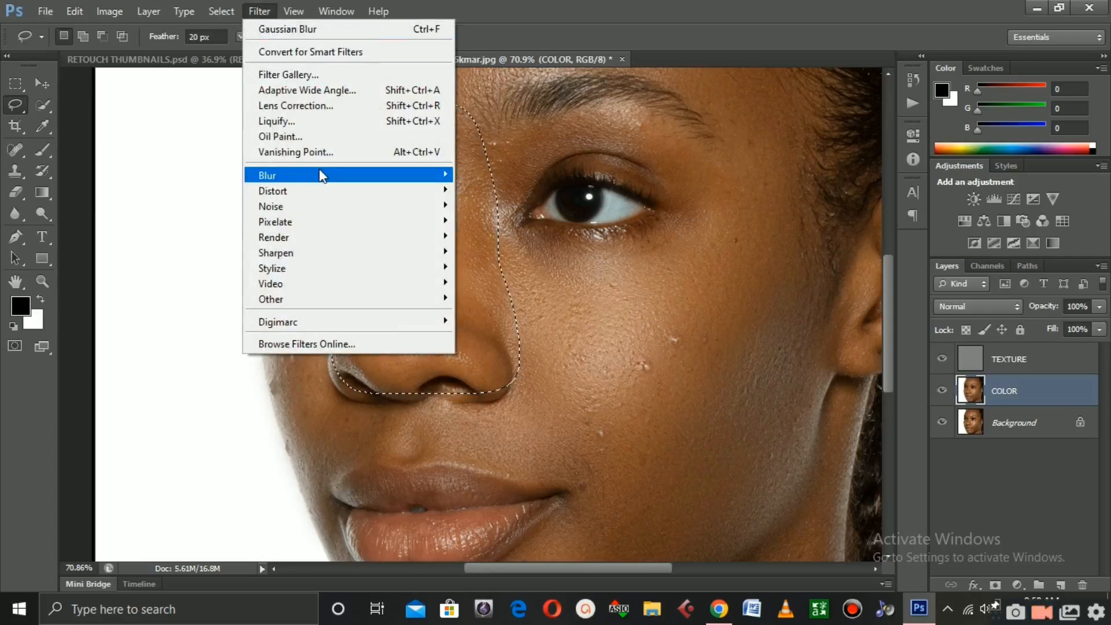
mouse_move(322, 174)
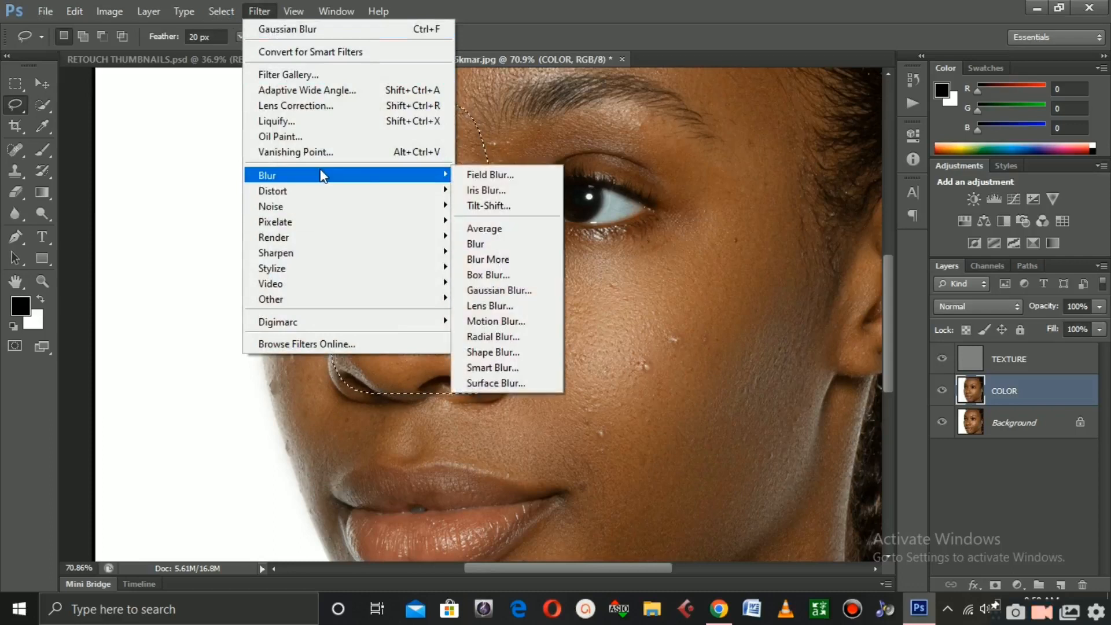
click(516, 288)
drag(805, 275, 830, 276)
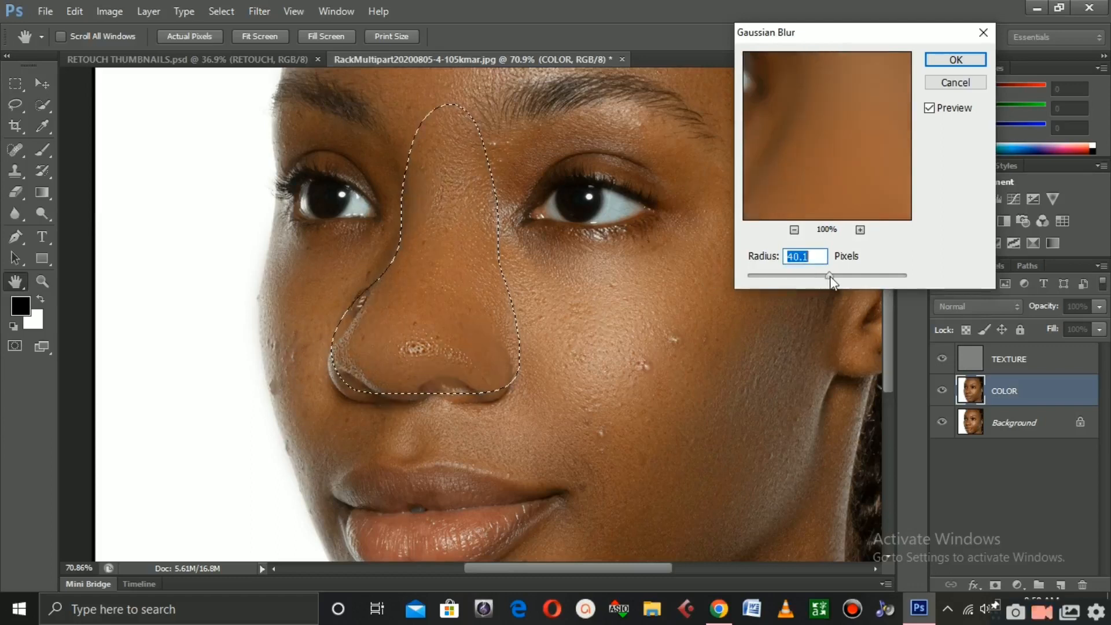
drag(829, 278, 808, 278)
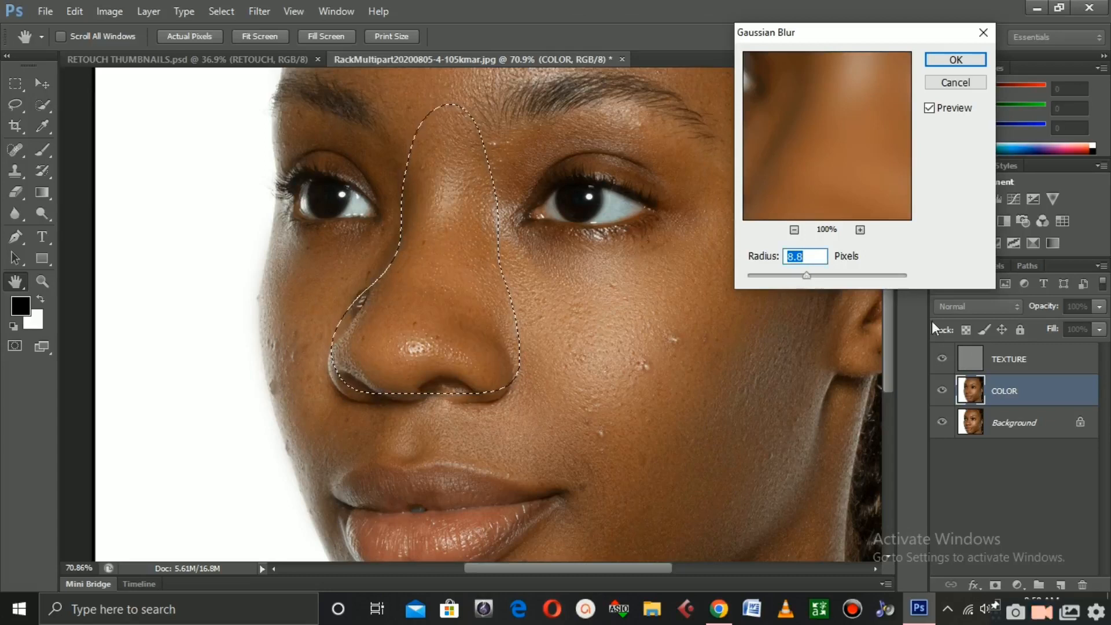
click(947, 61)
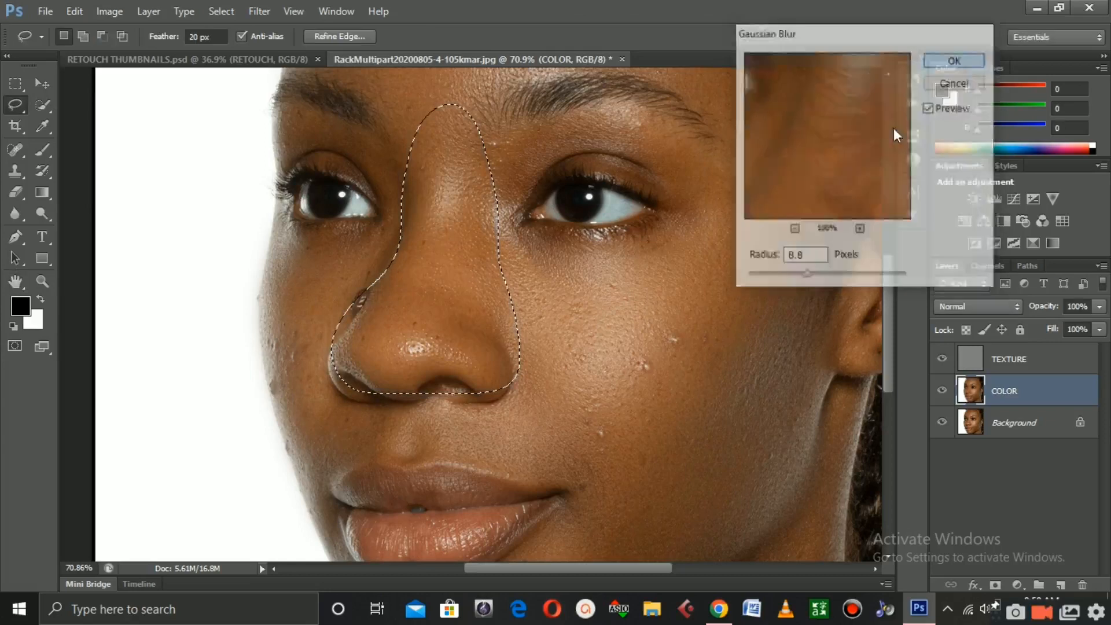
Deselect the nose selection after reviewing the blurred area
scroll(642, 327, down, 3)
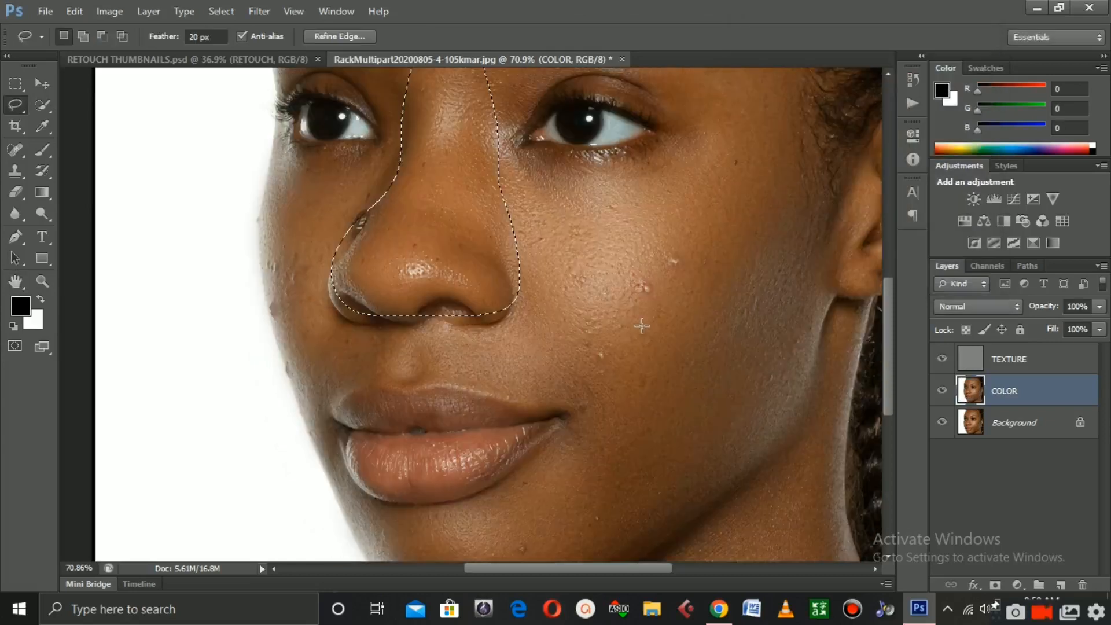
scroll(642, 327, down, 1)
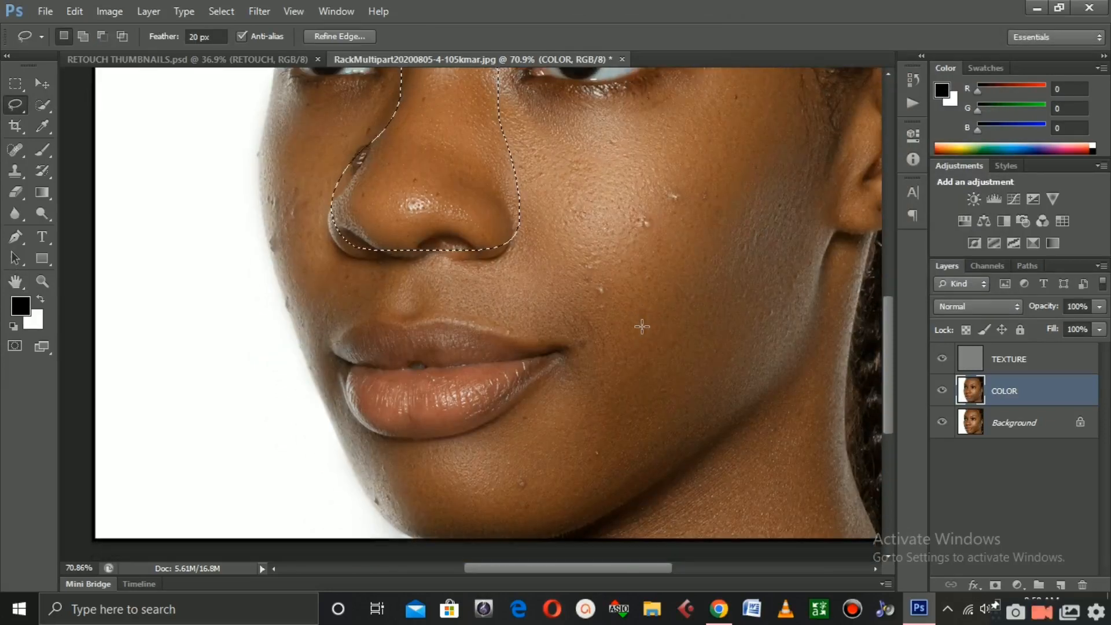
scroll(668, 330, down, 2)
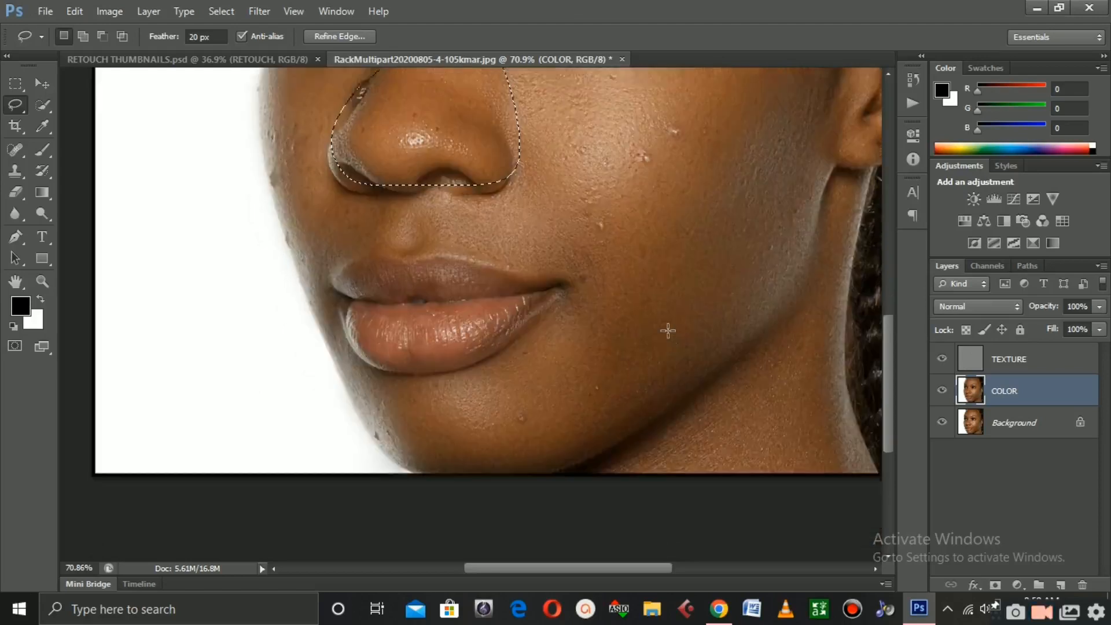
scroll(668, 331, down, 1)
scroll(640, 318, down, 2)
scroll(437, 222, up, 1)
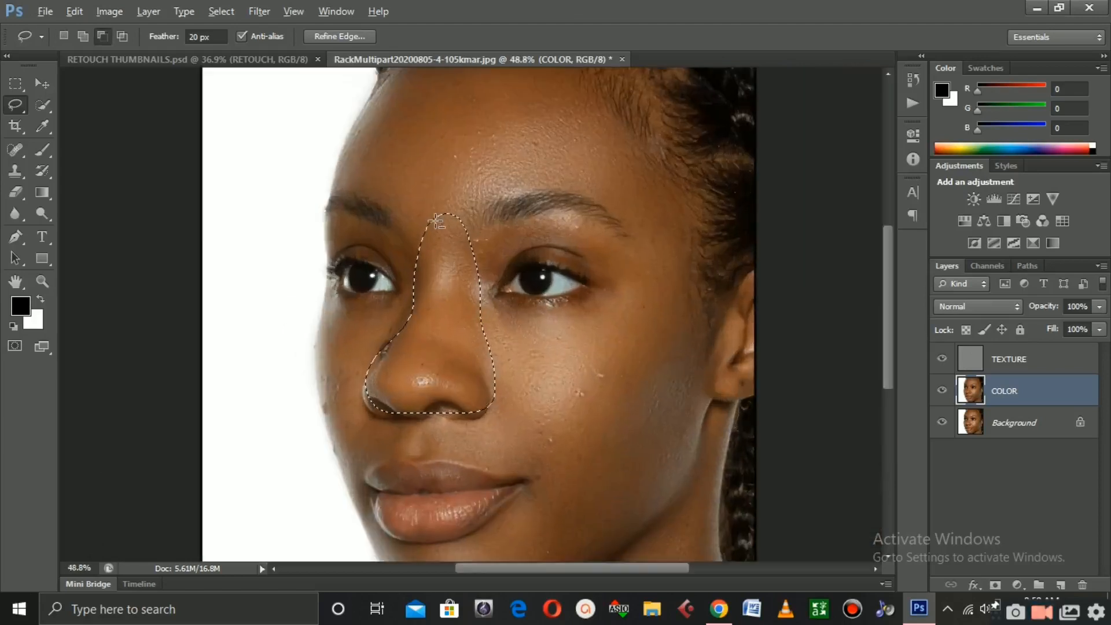
key(alt)
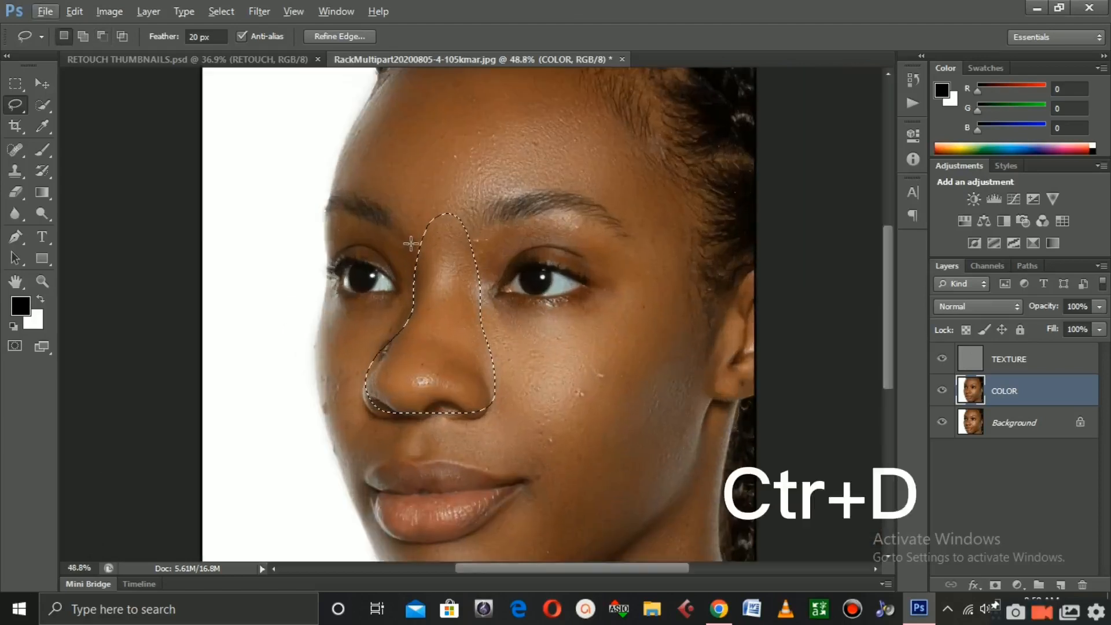
key(ctrl+d)
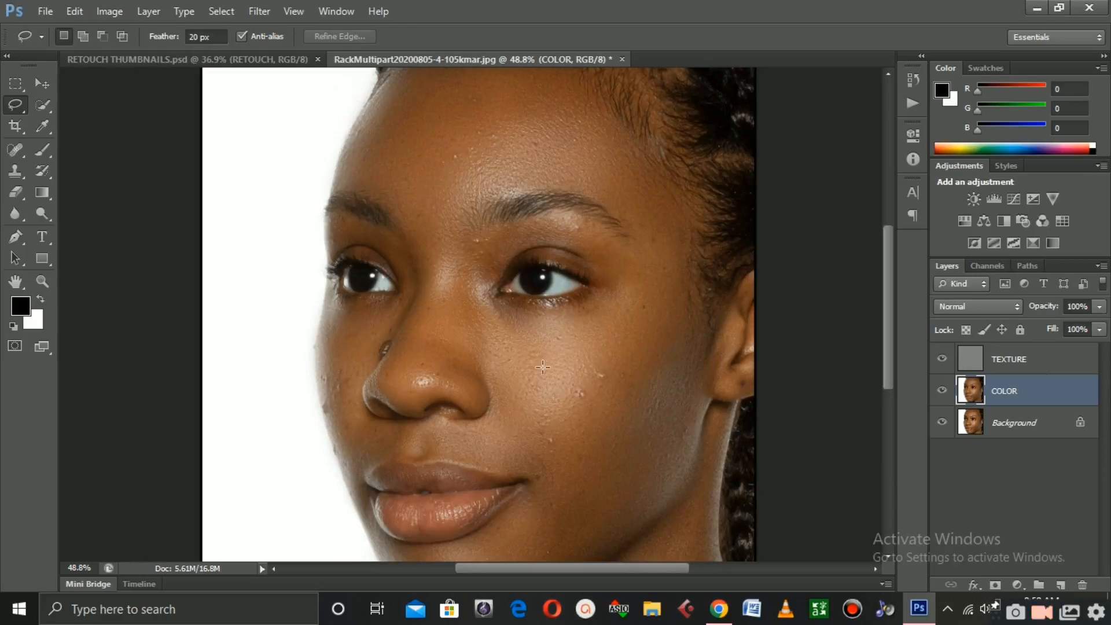
Zoom in and out to examine the smoothed skin across the face
scroll(544, 375, up, 5)
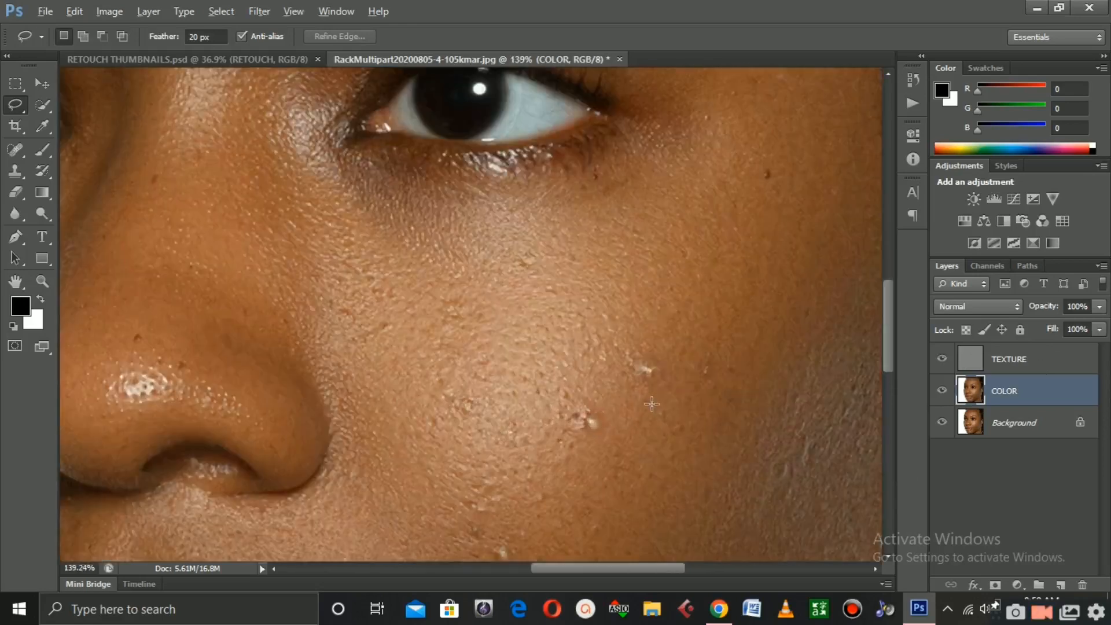
scroll(635, 404, down, 5)
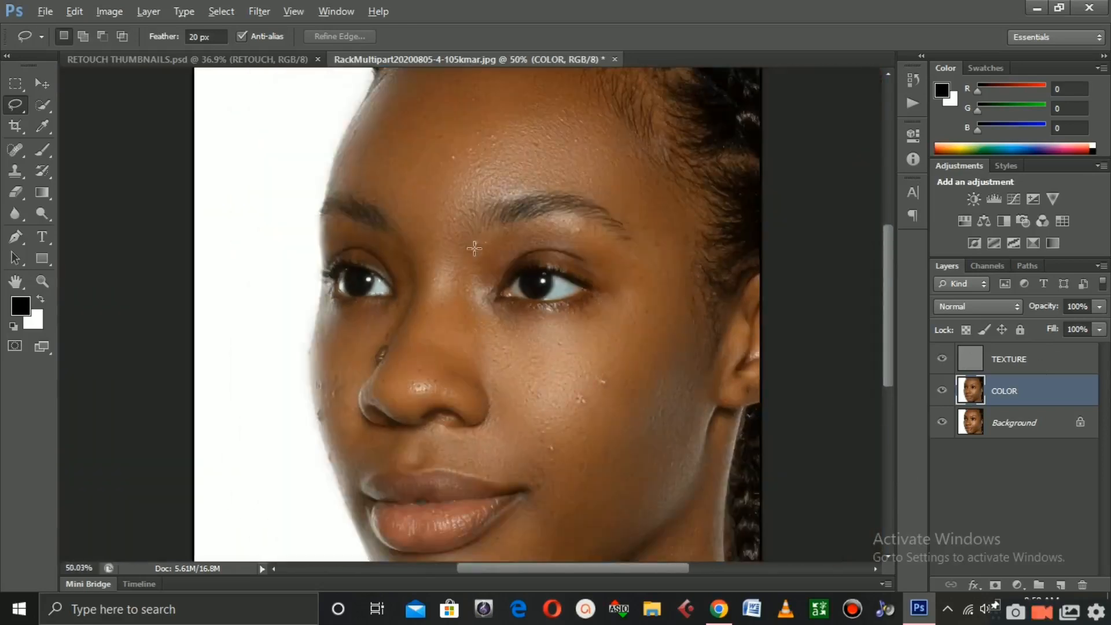
scroll(460, 235, up, 2)
scroll(460, 231, down, 2)
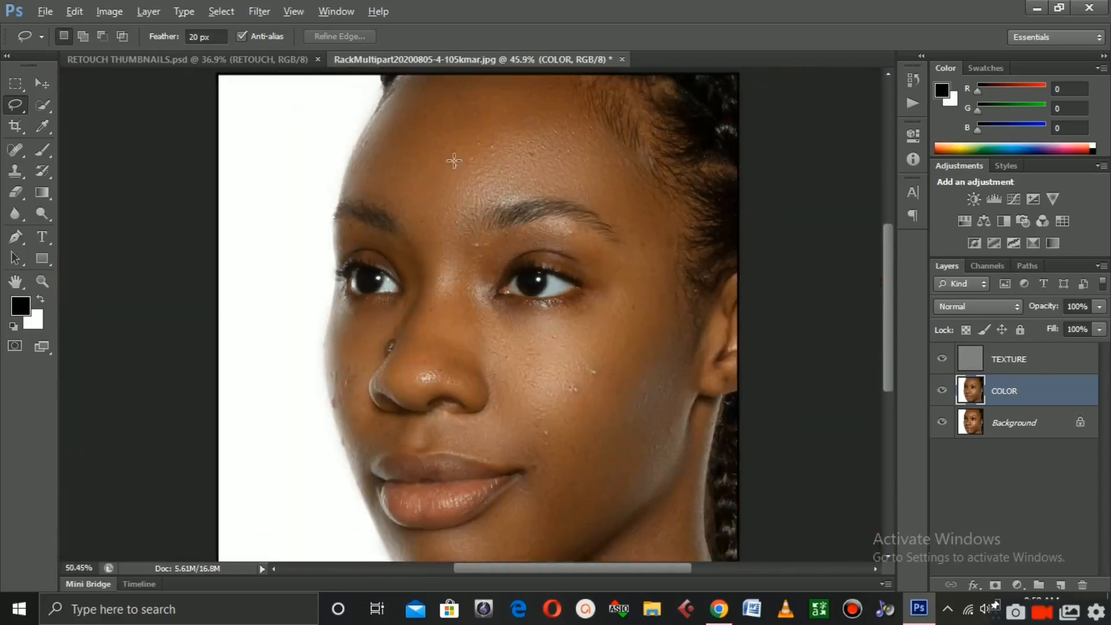
scroll(460, 161, up, 3)
scroll(461, 161, down, 3)
scroll(510, 412, up, 2)
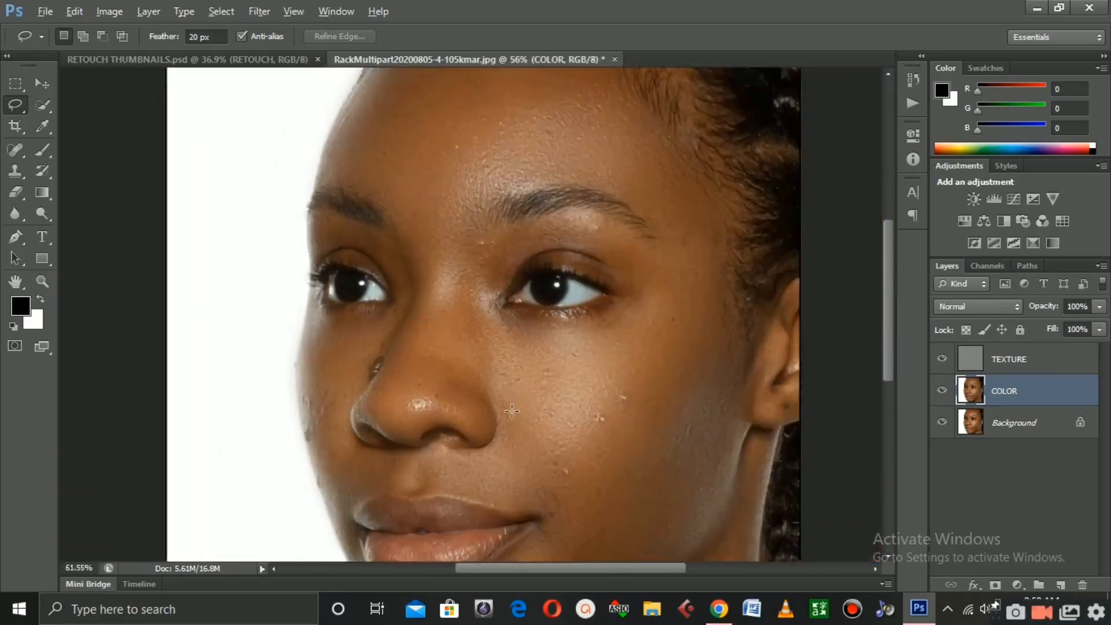
scroll(511, 412, down, 1)
scroll(611, 431, down, 2)
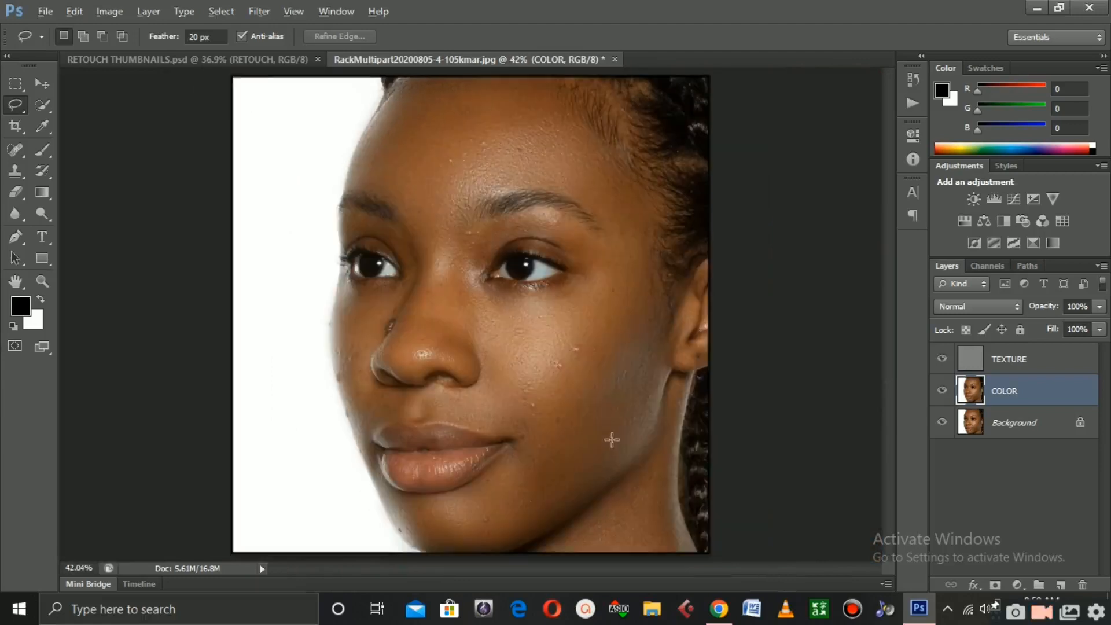
scroll(609, 439, up, 1)
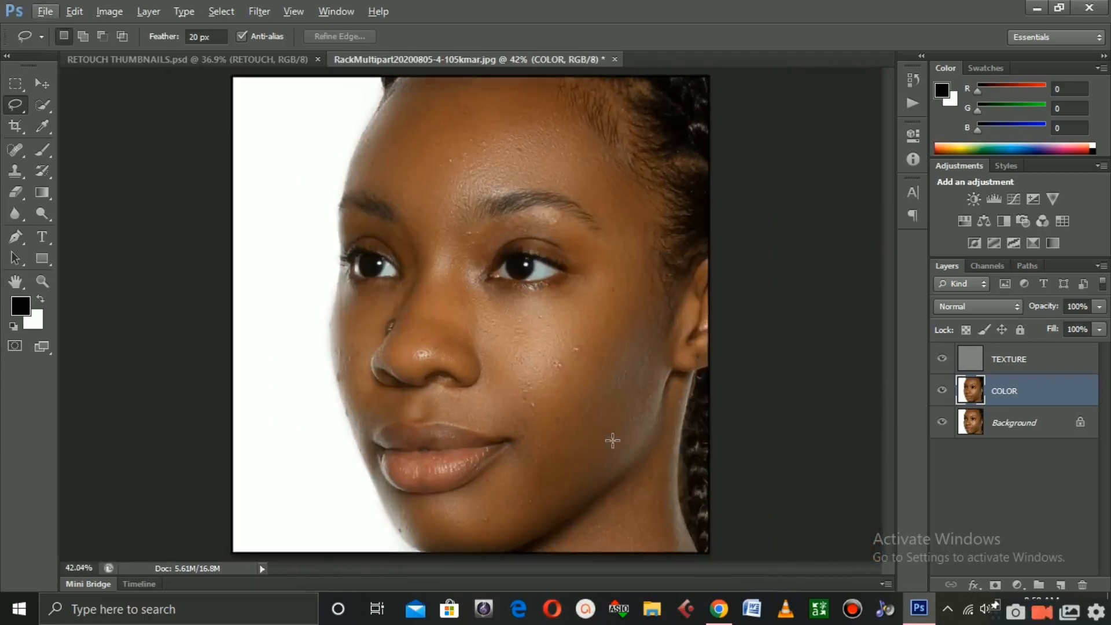
Select the TEXTURE layer, switch to the Clone Stamp Tool and clone over blemishes on the cheek
click(1022, 363)
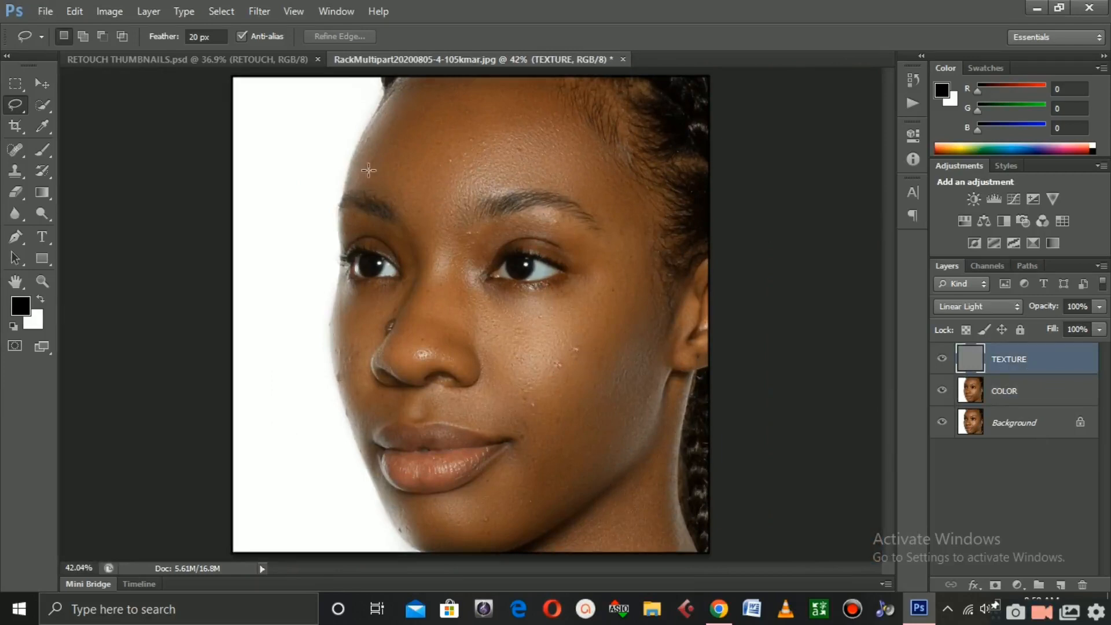
click(13, 176)
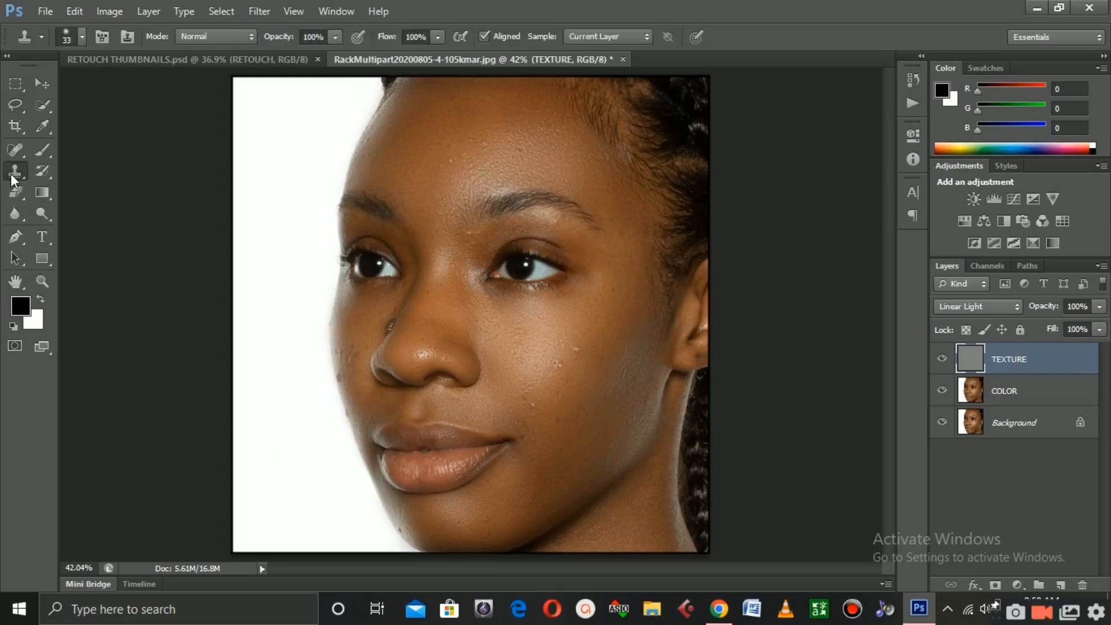
right_click(14, 175)
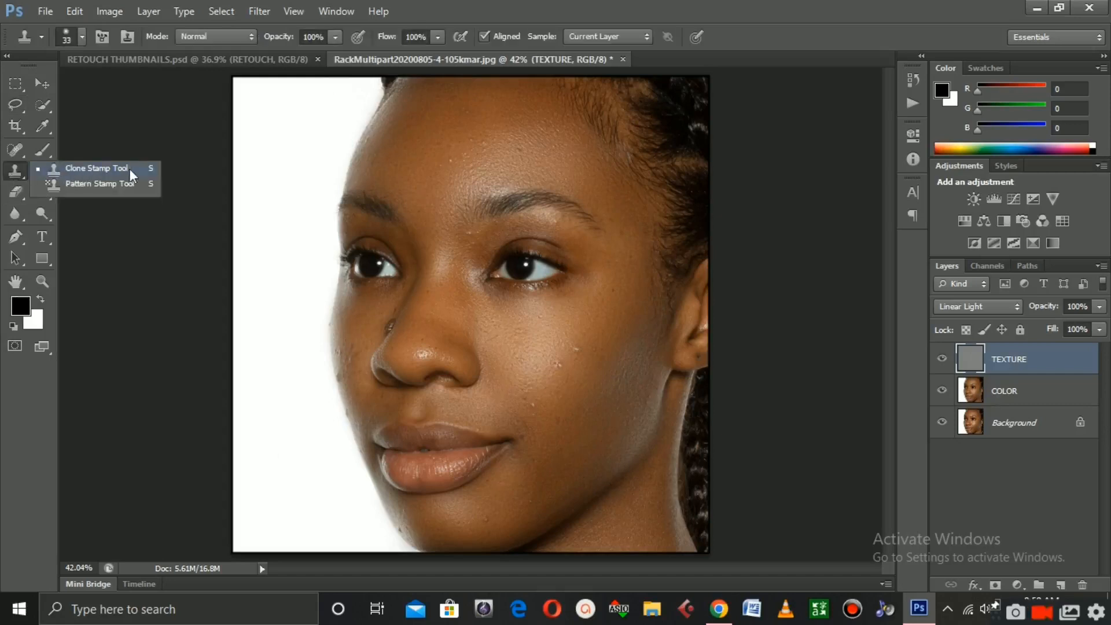
click(33, 168)
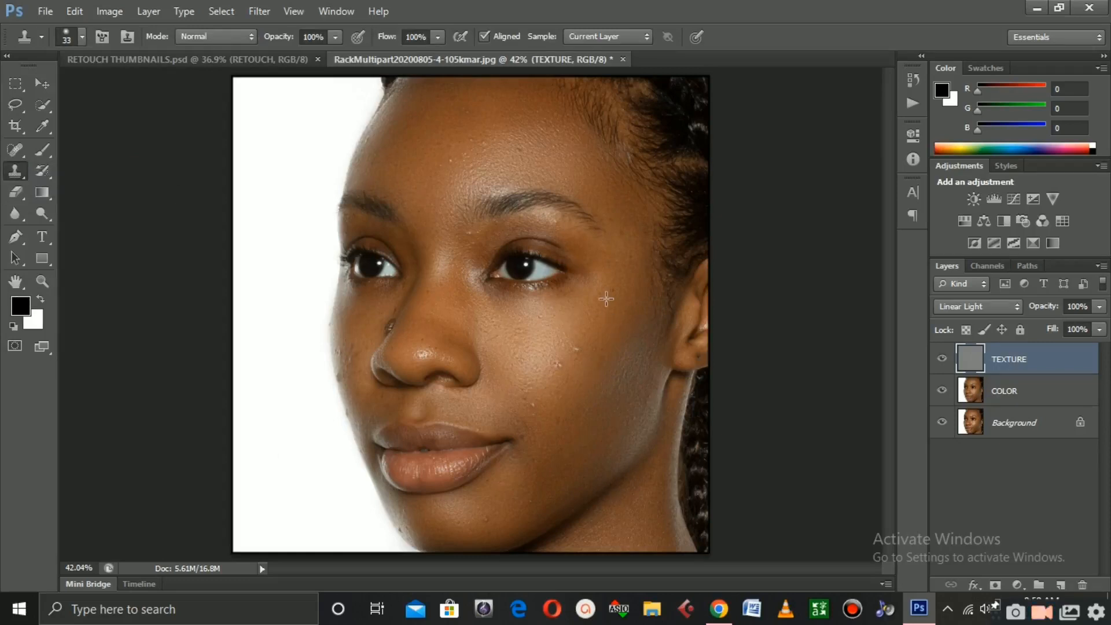
alt+click(571, 315)
scroll(535, 337, up, 5)
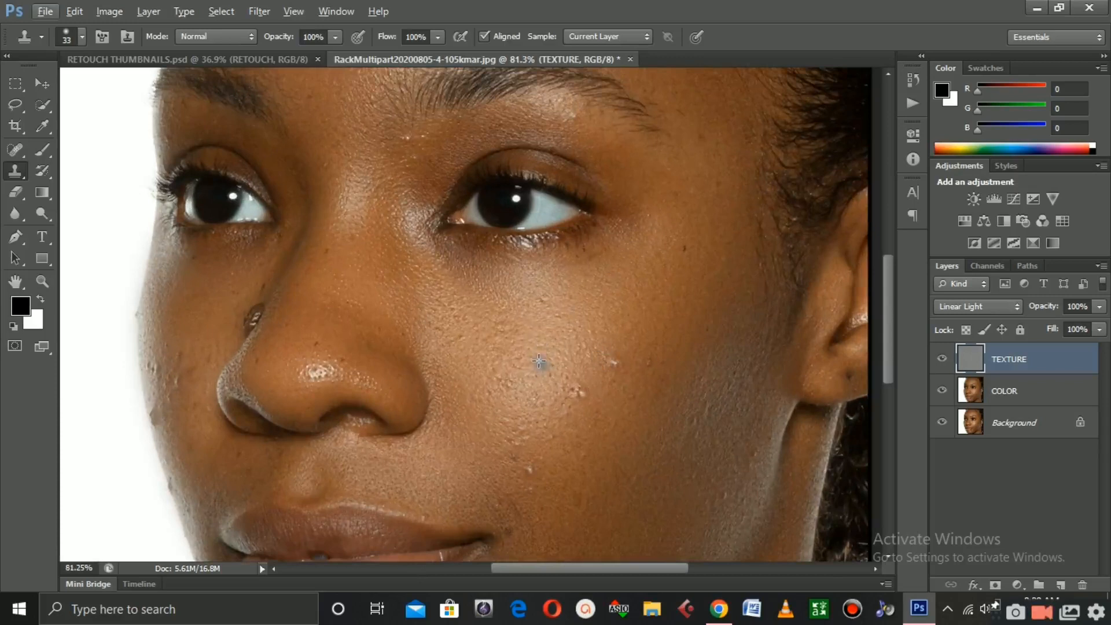
alt+click(536, 347)
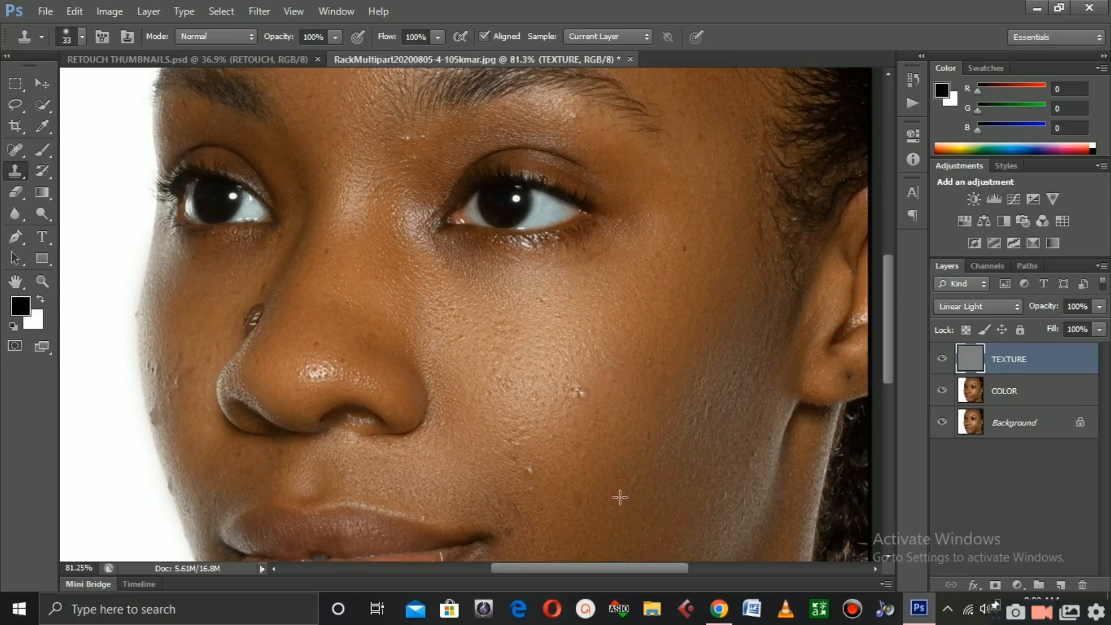
click(570, 432)
click(567, 403)
Set the Clone Stamp brush size to 40 px and clone over more blemishes on the lower cheek
right_click(535, 346)
drag(578, 381, 588, 382)
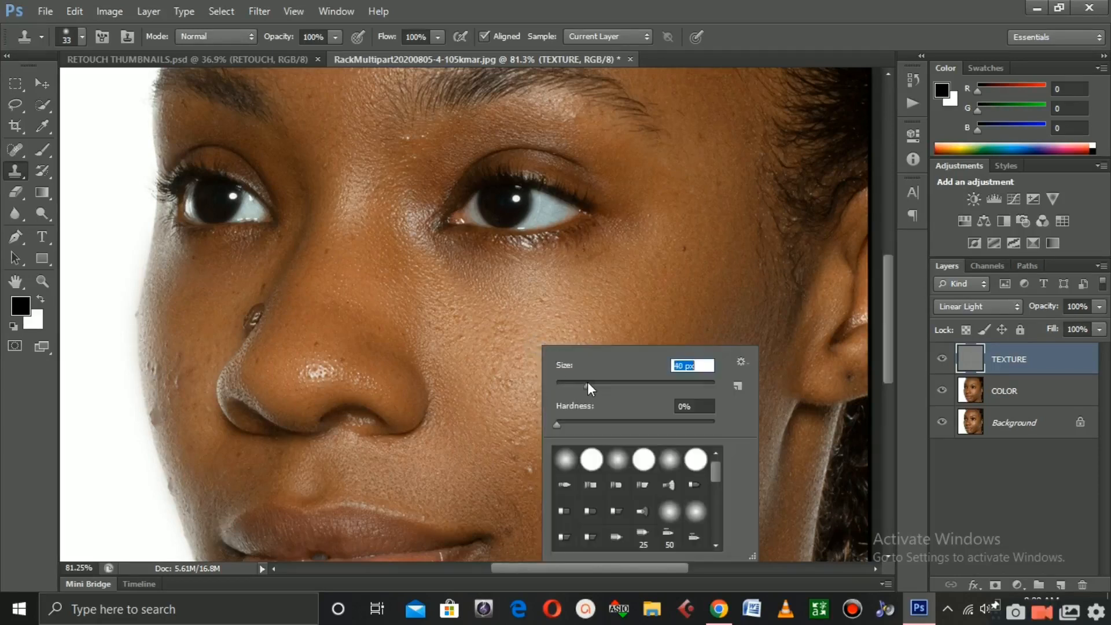
click(500, 349)
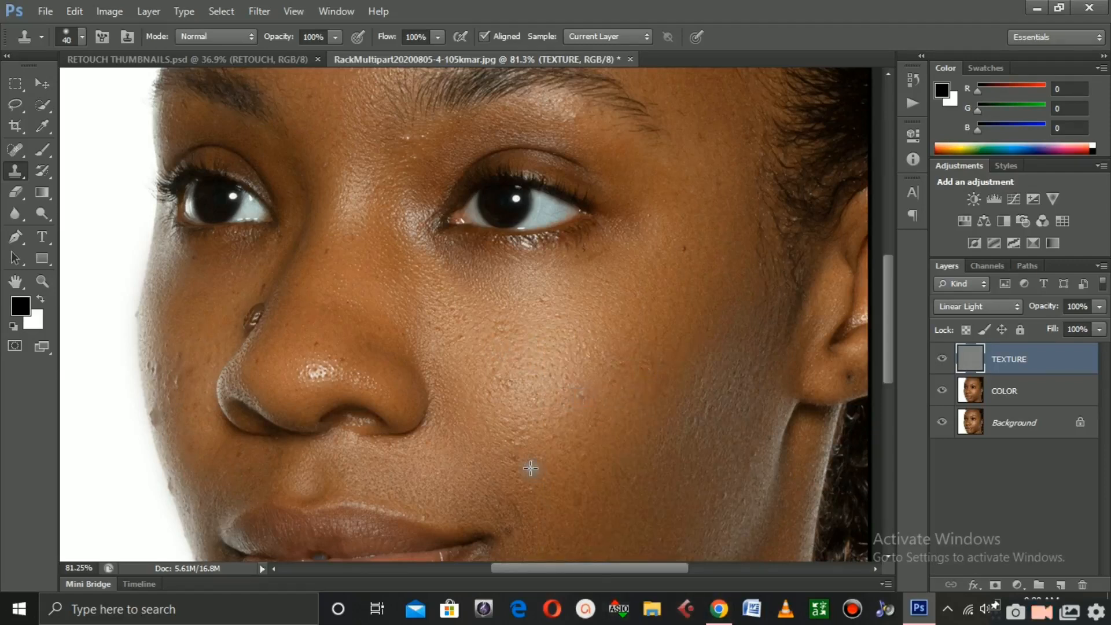
alt+click(557, 424)
click(530, 472)
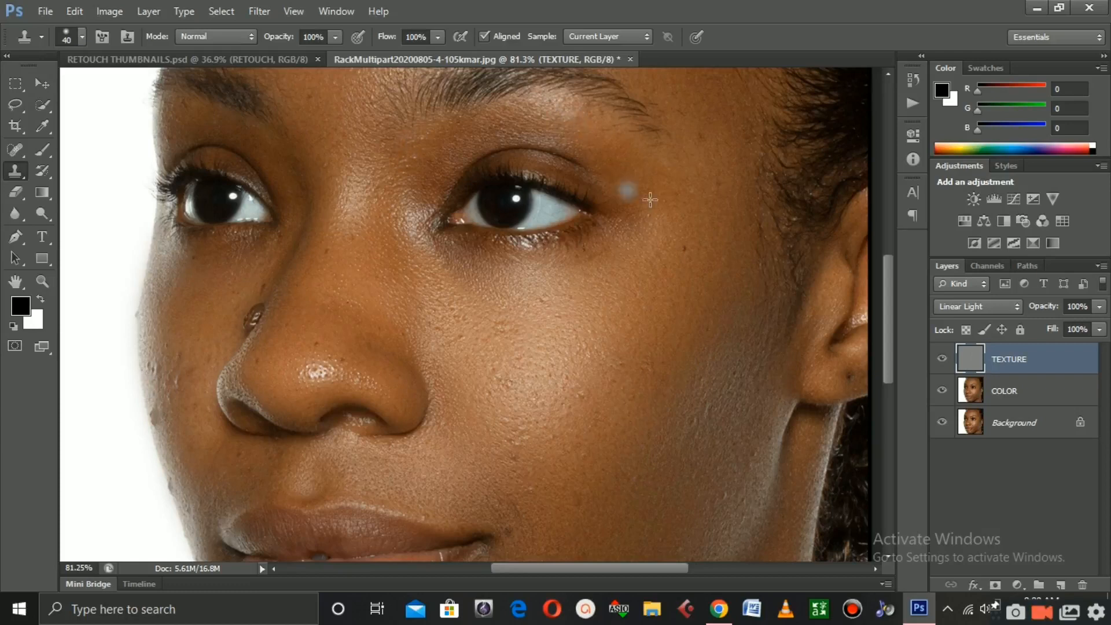
Clone over blemishes near the mouth corner, chin and the cheek's outer edge
scroll(640, 365, down, 2)
scroll(639, 364, down, 5)
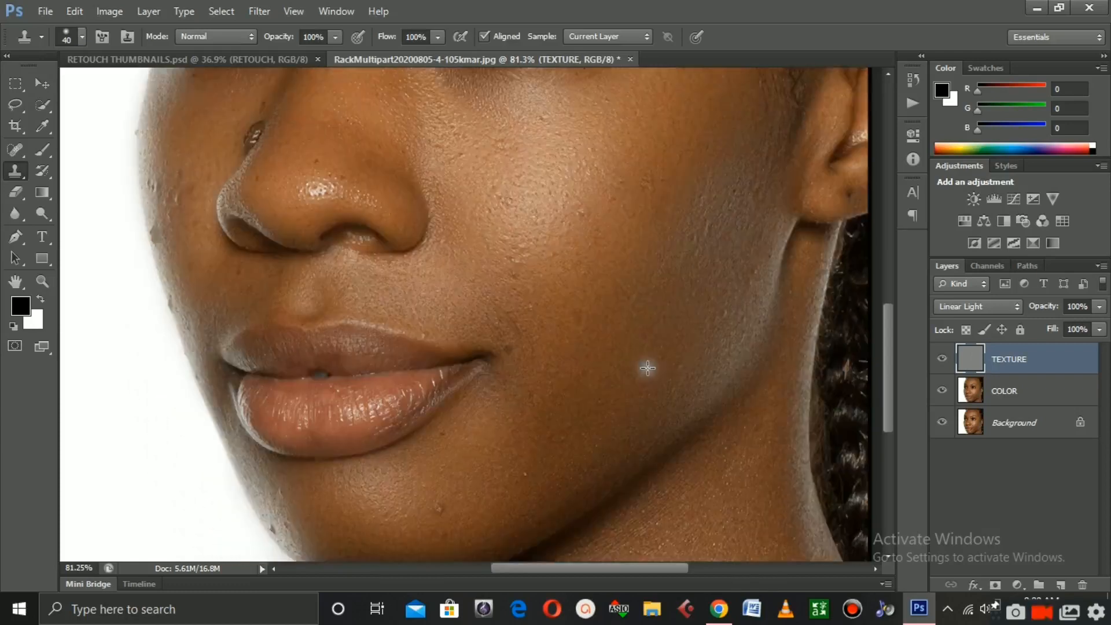
alt+click(453, 446)
drag(439, 470, 448, 469)
alt+click(529, 471)
click(523, 437)
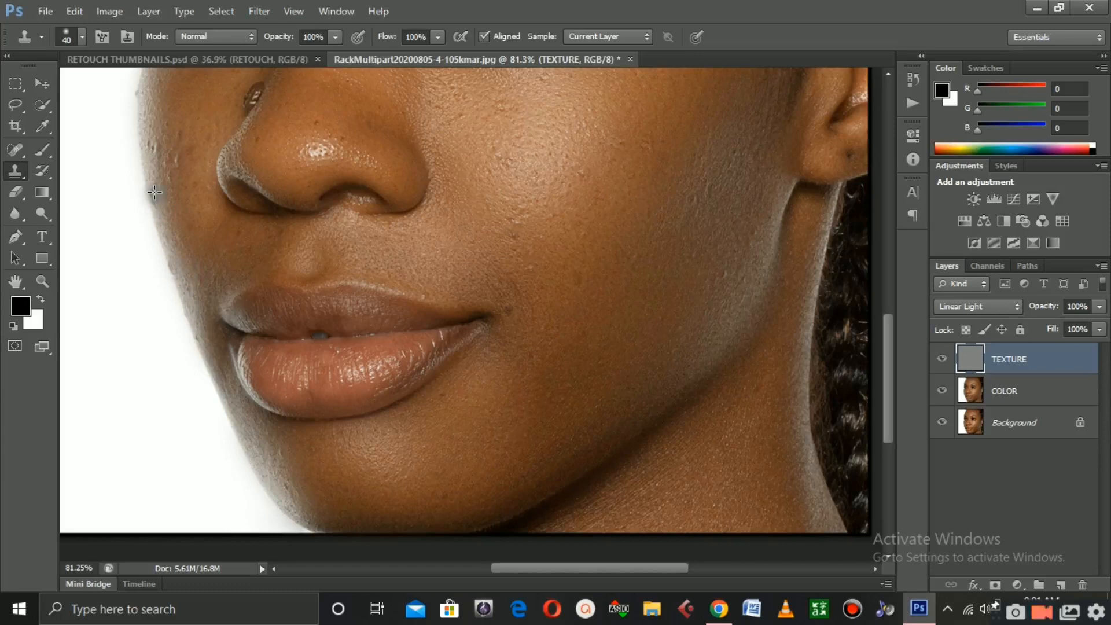
drag(151, 190, 167, 192)
Zoom in and out to examine the retouched skin texture across the face
scroll(305, 221, up, 5)
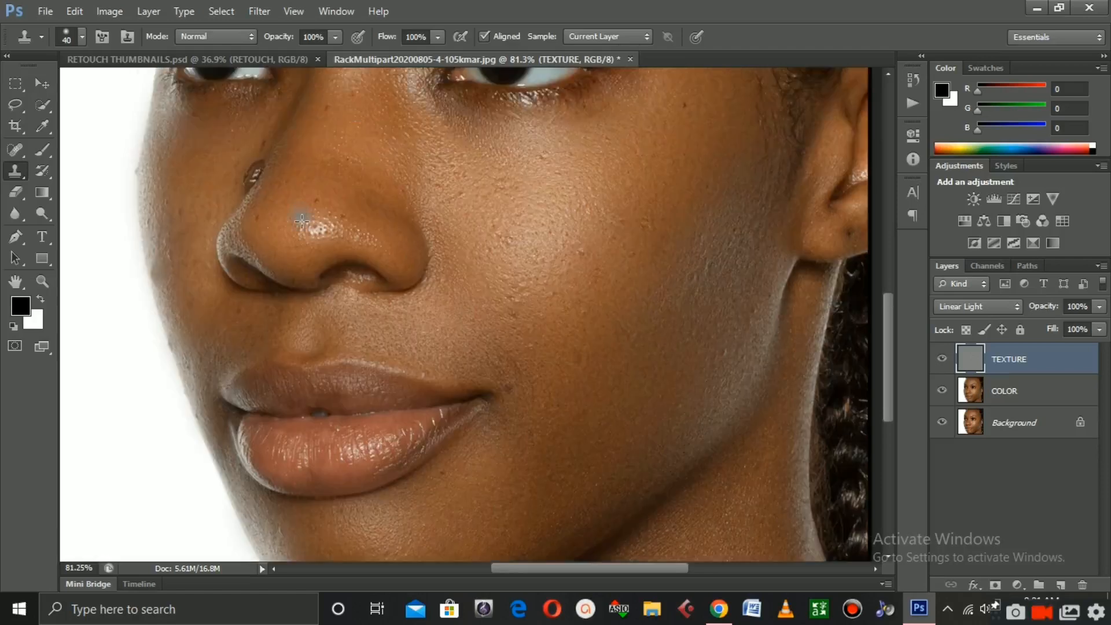
scroll(318, 217, up, 6)
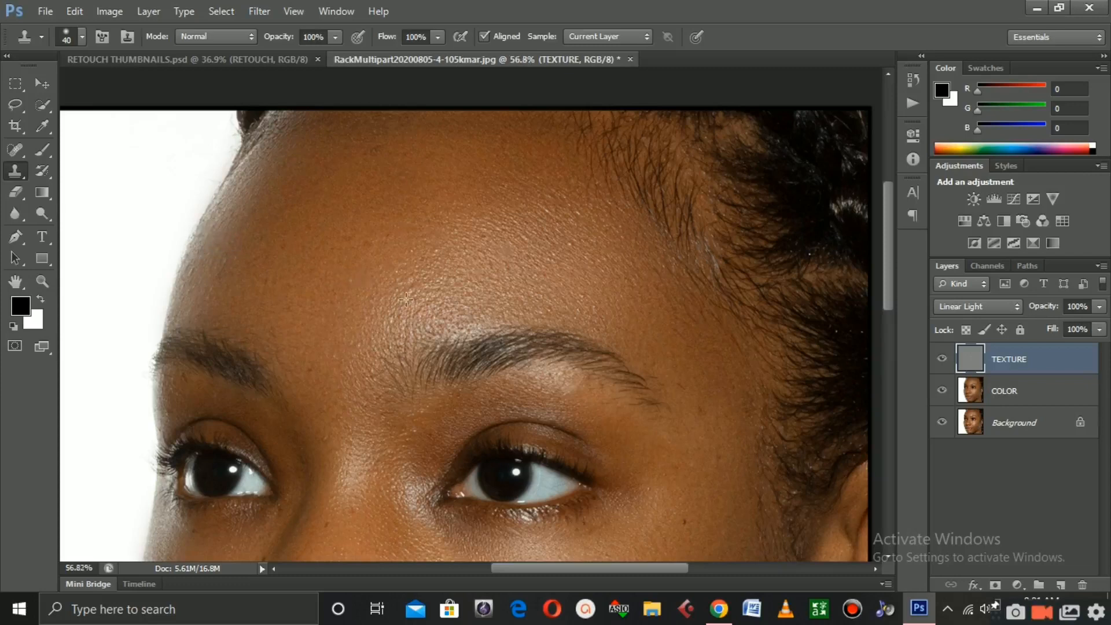
scroll(370, 286, down, 4)
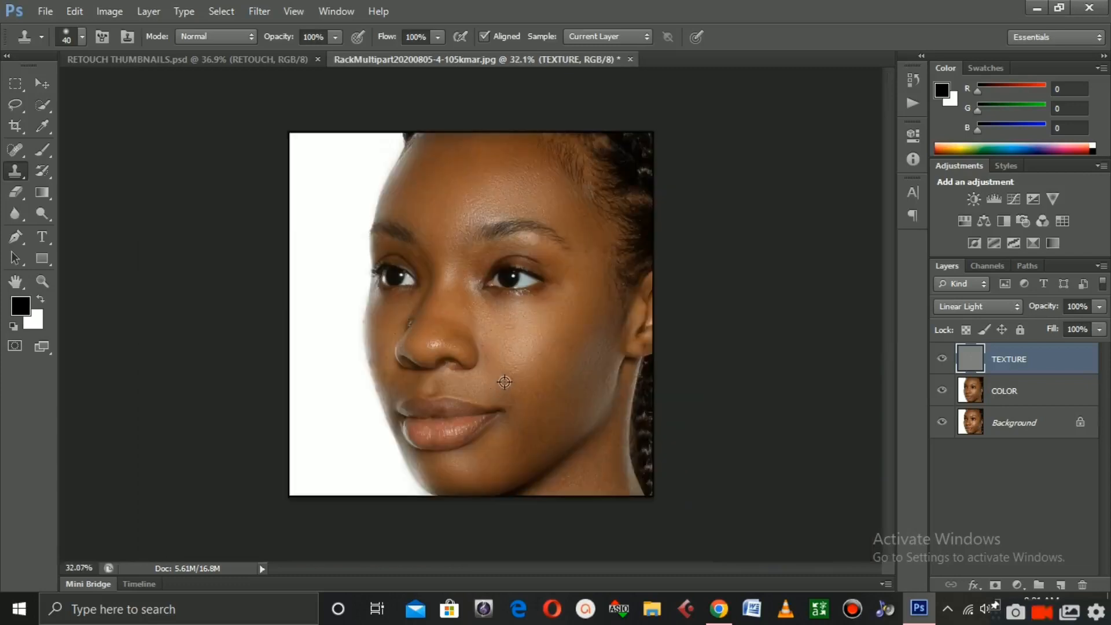
scroll(505, 386, up, 3)
scroll(582, 365, up, 3)
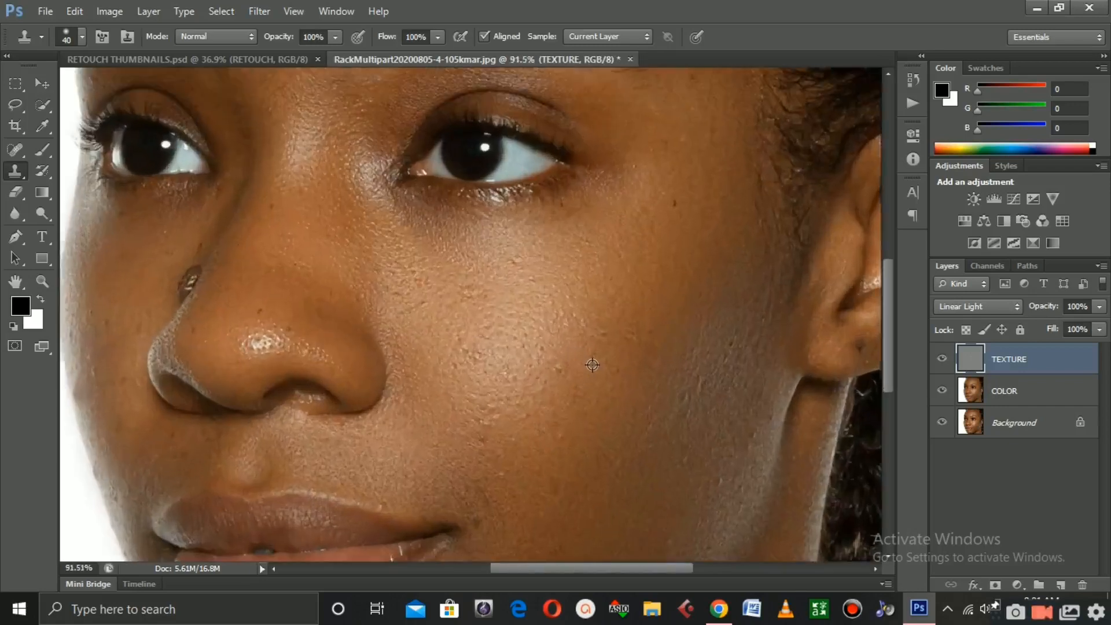
scroll(585, 364, down, 5)
scroll(588, 363, down, 1)
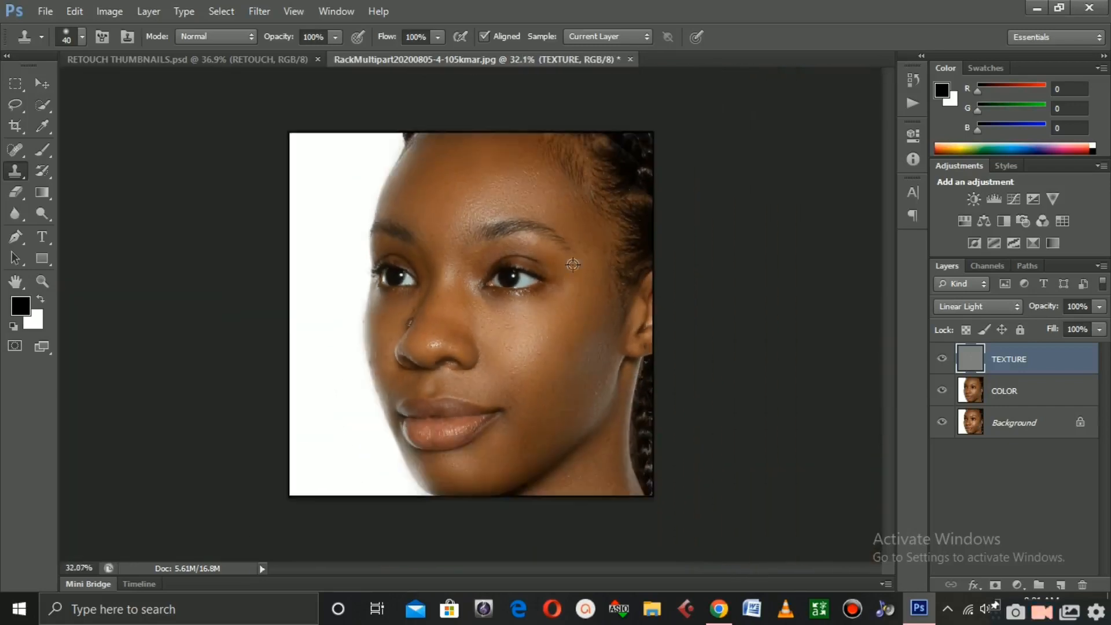
scroll(573, 256, up, 2)
scroll(634, 348, down, 1)
scroll(633, 348, up, 4)
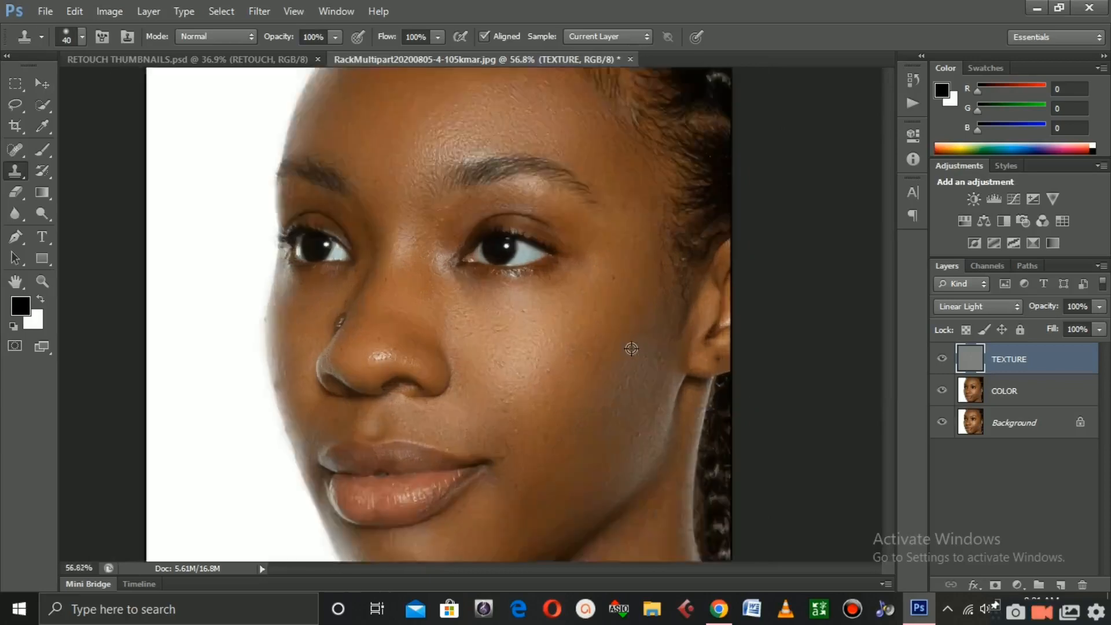
scroll(633, 349, down, 5)
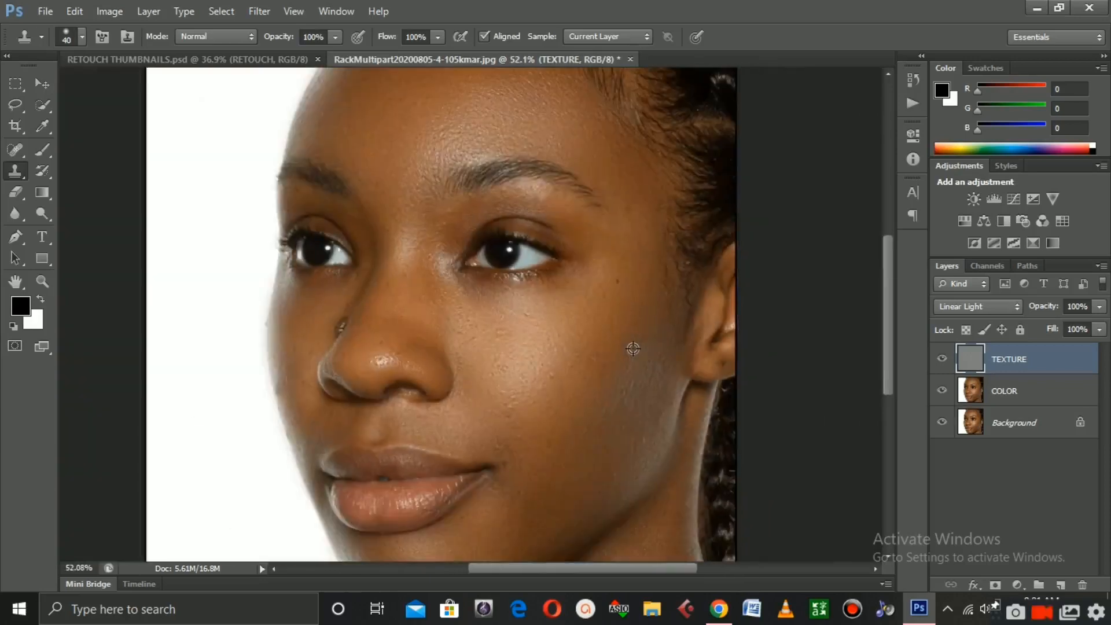
scroll(619, 307, up, 2)
scroll(625, 308, down, 1)
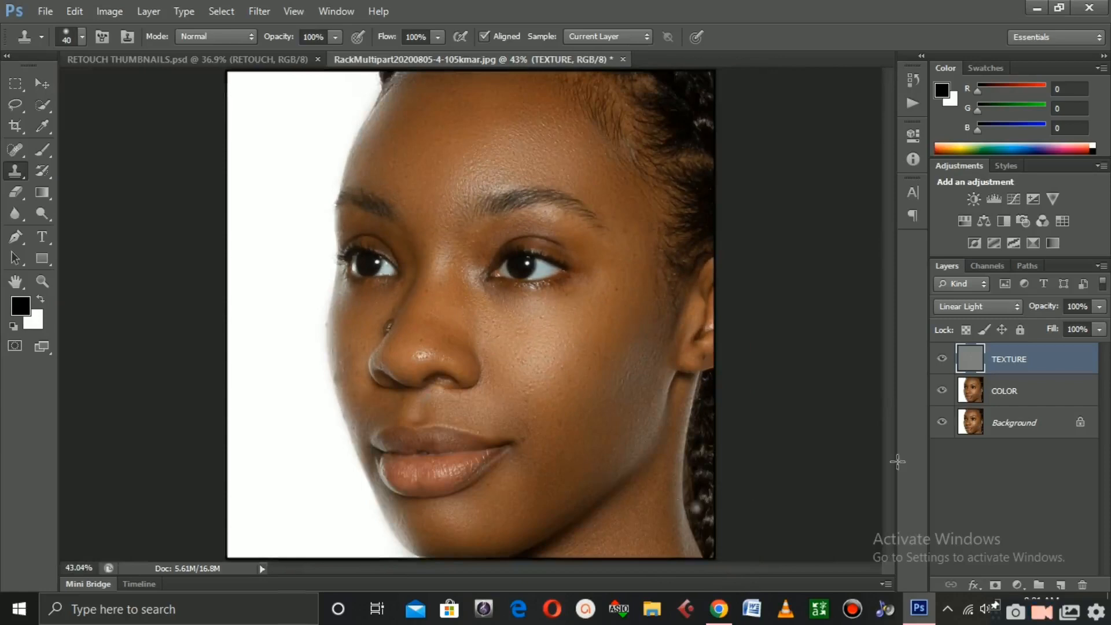
Select both the TEXTURE and COLOR layers and group them together
shift+click(1024, 394)
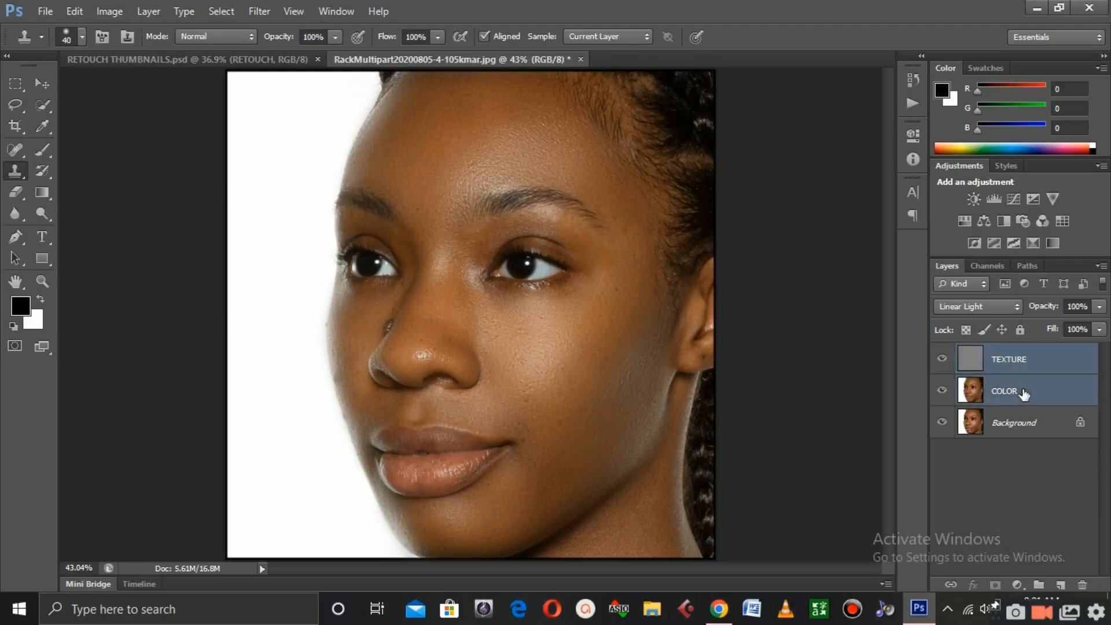
drag(1026, 391, 1039, 588)
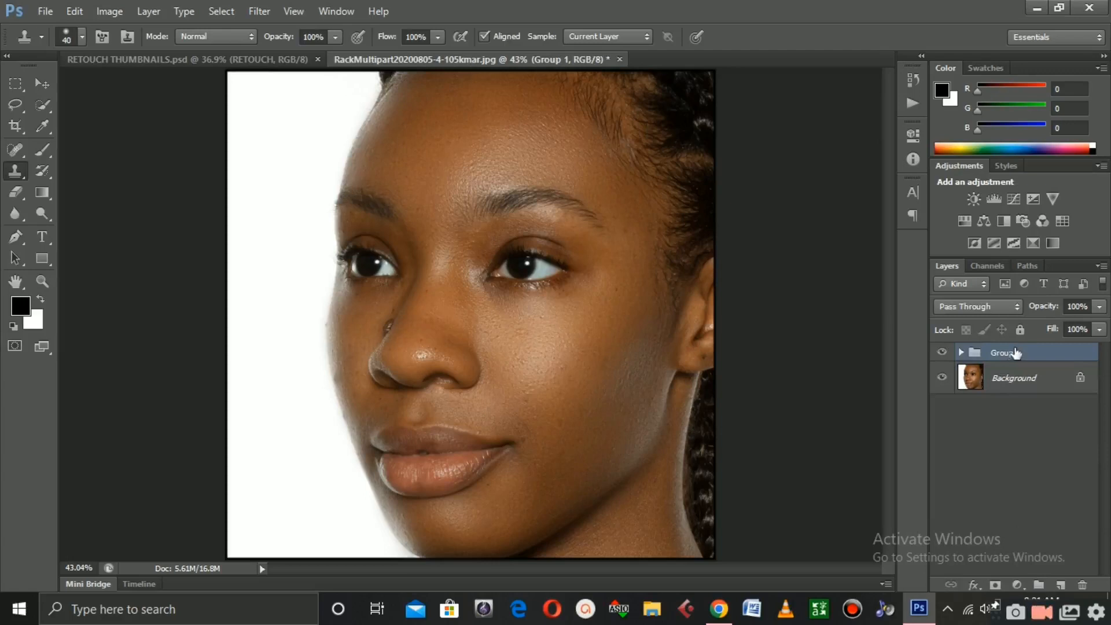
Rename the layer group as FREQUENCY SEPARATION
double_click(1007, 353)
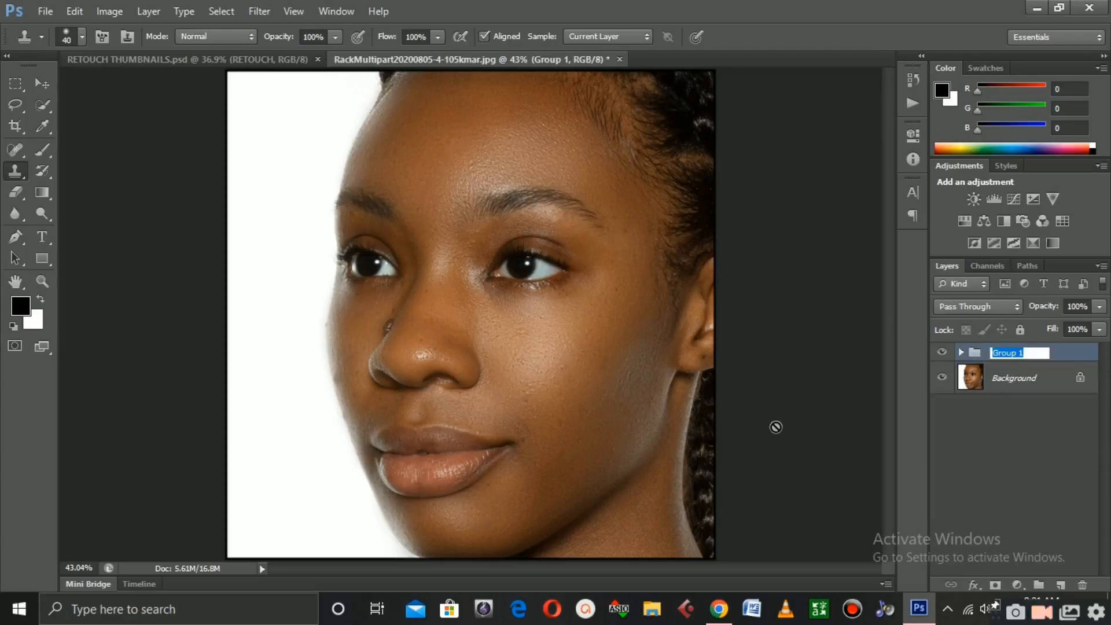
text(FREQUE)
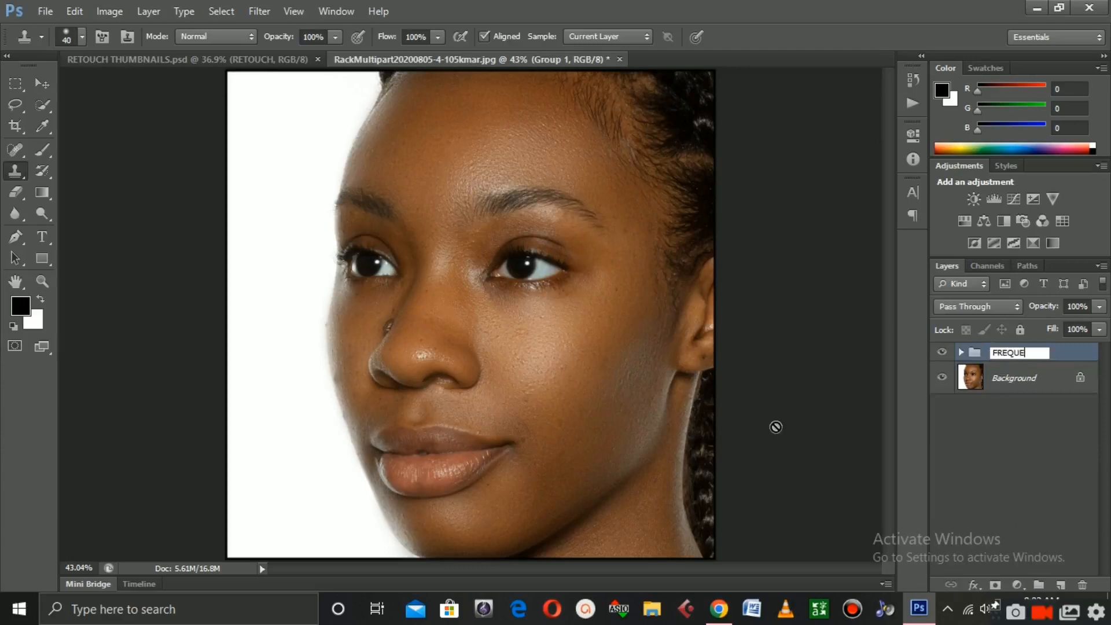
text(NCY SEPA)
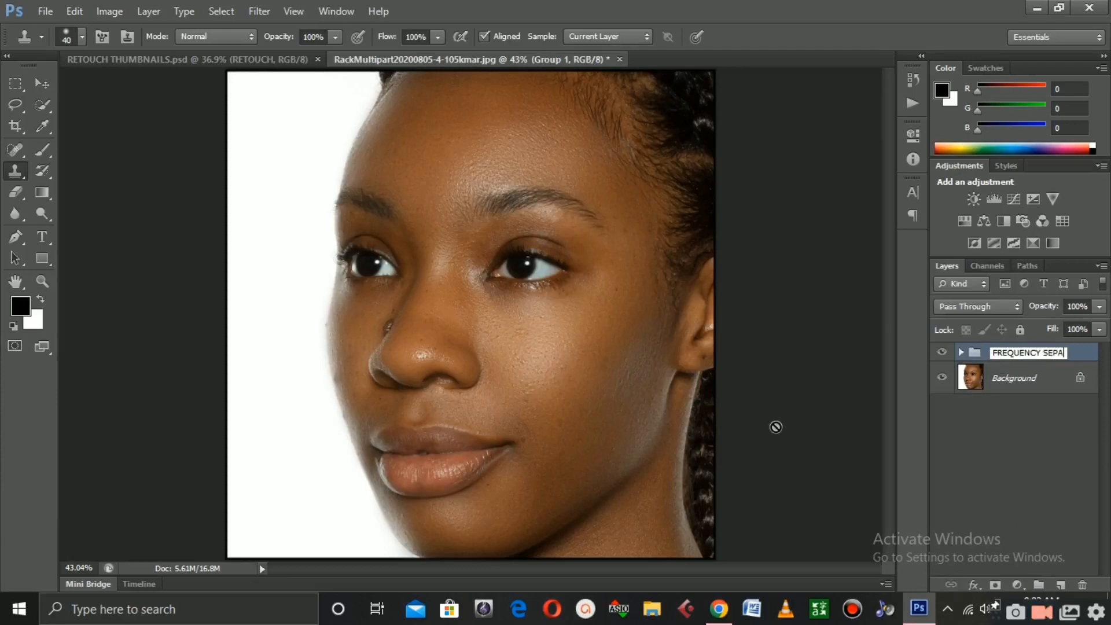
text(RATION)
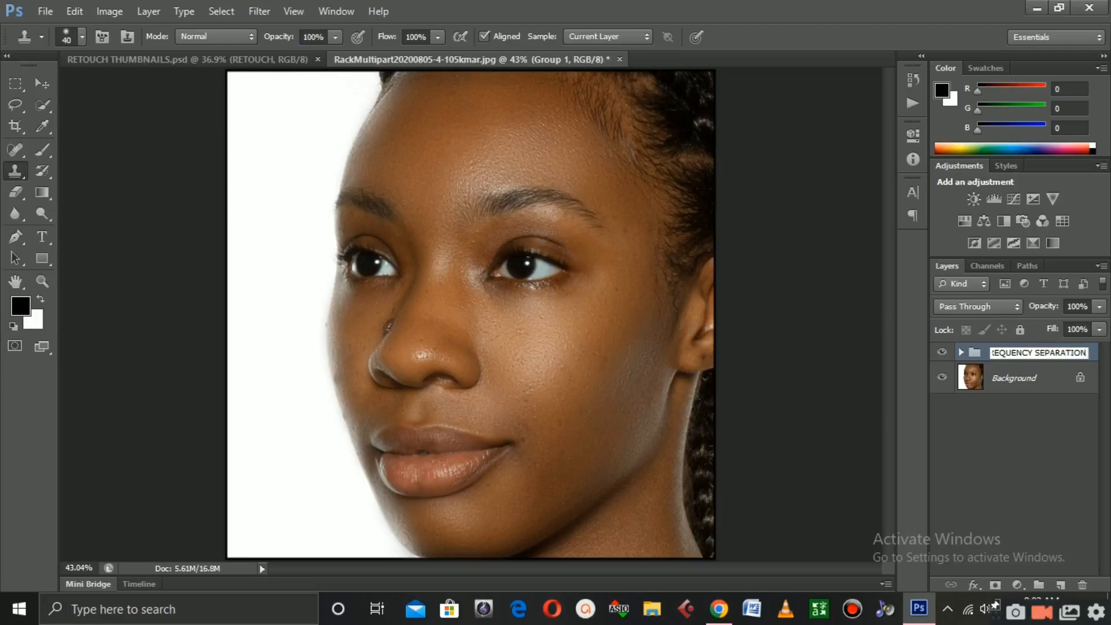
key(Return)
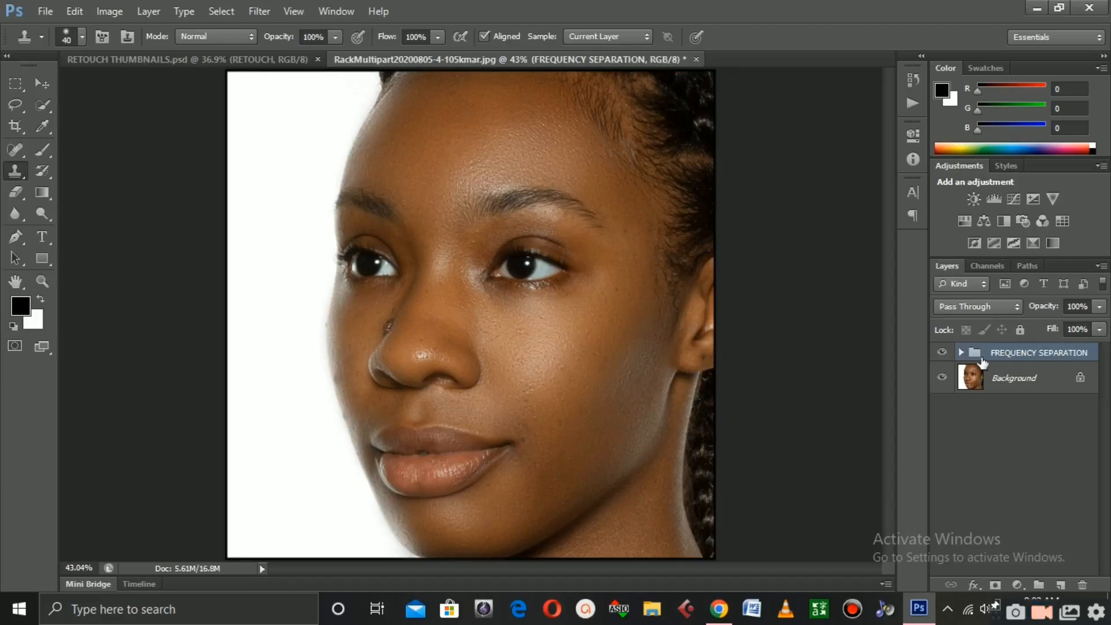
Toggle the FREQUENCY SEPARATION group's visibility off and on to compare the retouched skin with the original
click(942, 353)
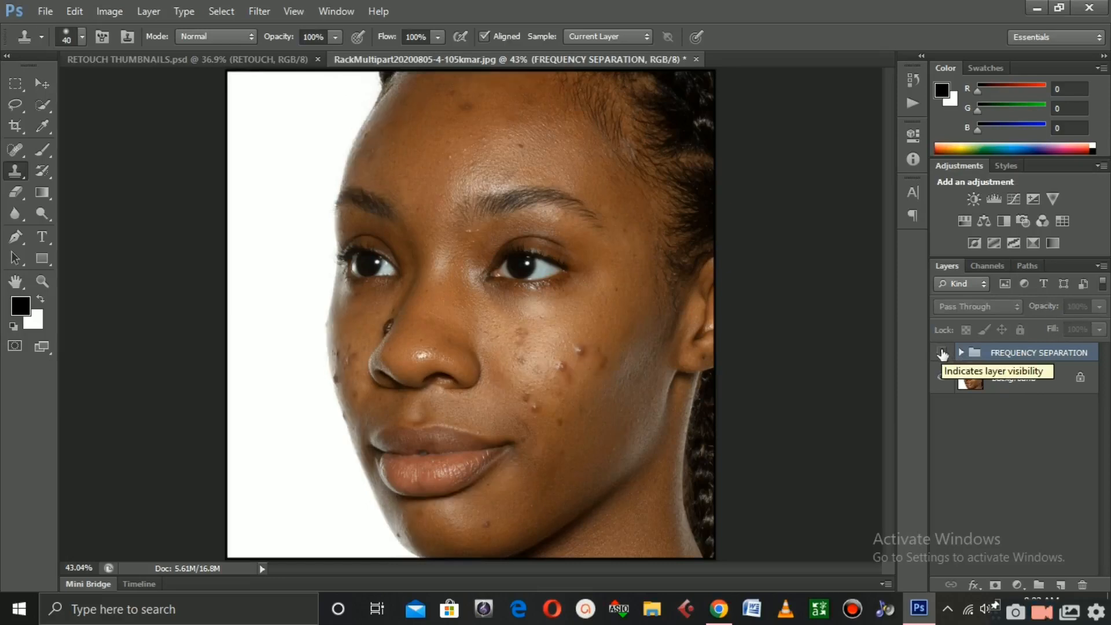
click(941, 353)
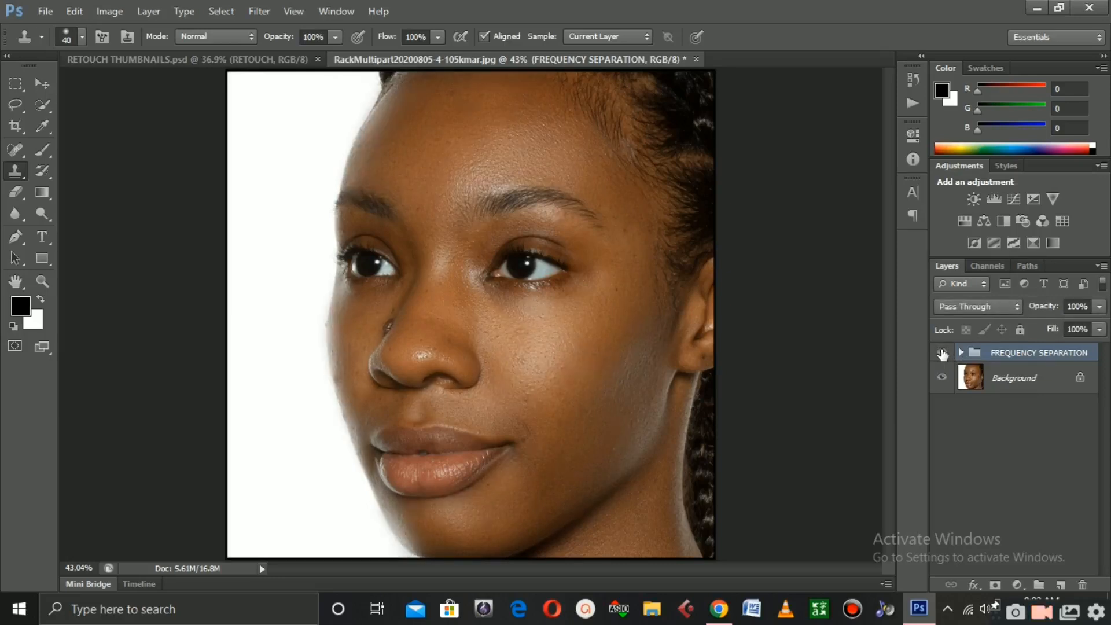
click(942, 352)
click(941, 353)
key(alt)
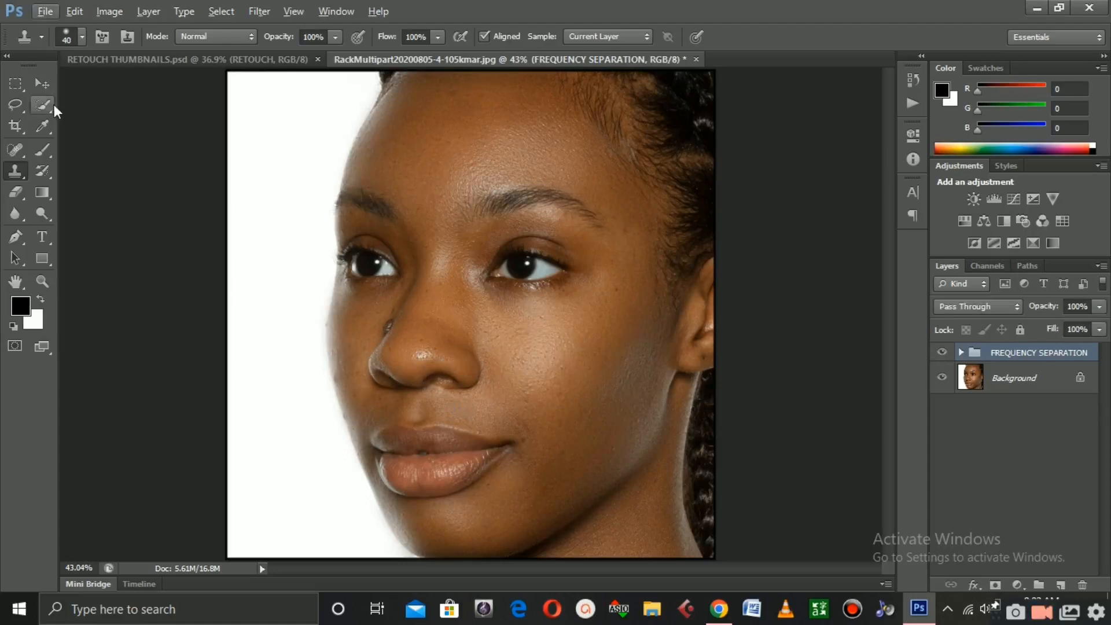